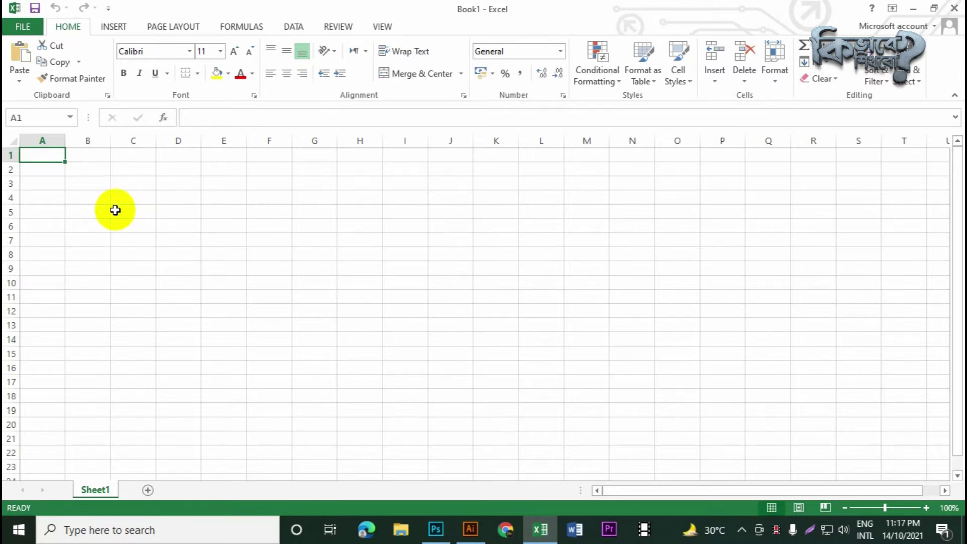
Merge and center cells A1 through H1 for the title
{"action": "left_click", "coordinate": [70, 187]}
{"action": "left_click_drag", "start_coordinate": [50, 159], "coordinate": [357, 157]}
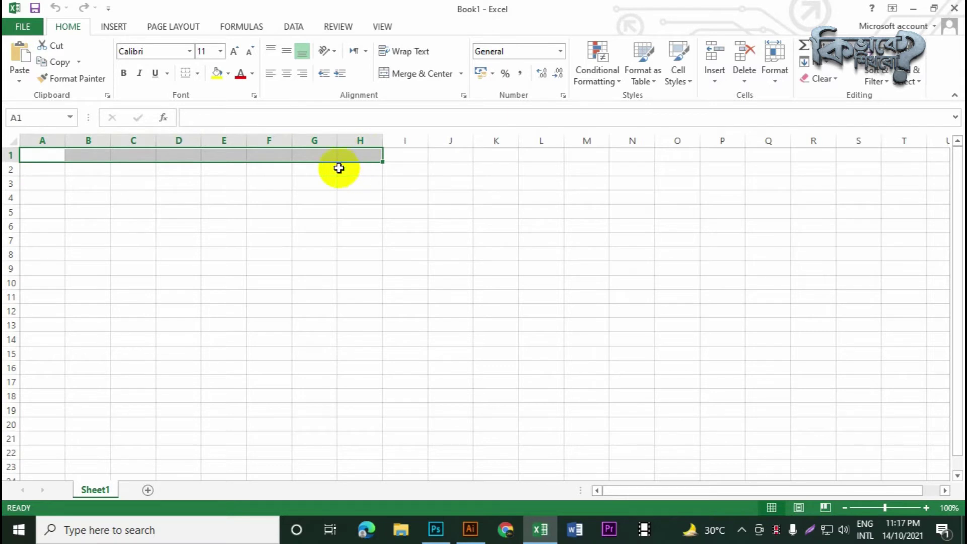
{"action": "left_click", "coordinate": [403, 75]}
{"action": "left_click", "coordinate": [342, 224]}
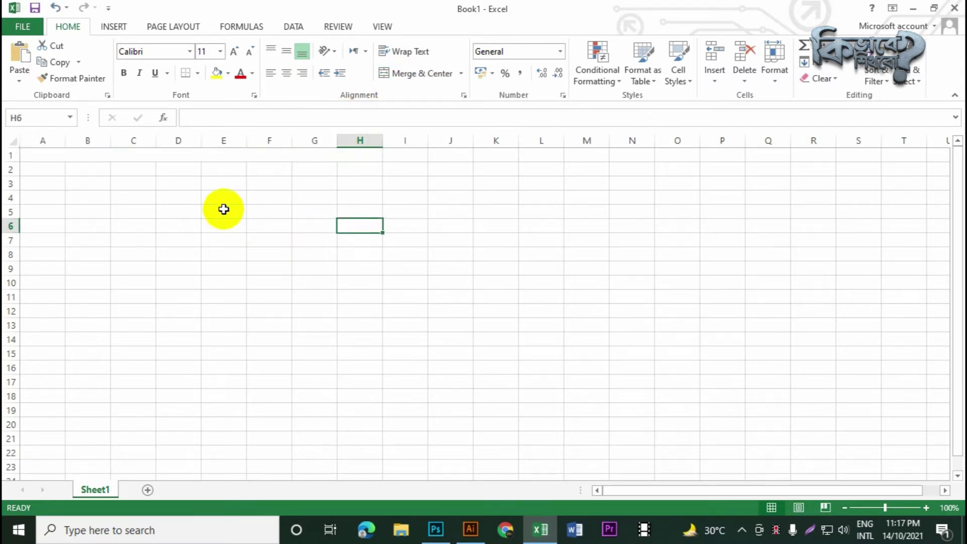
{"action": "left_click", "coordinate": [246, 156]}
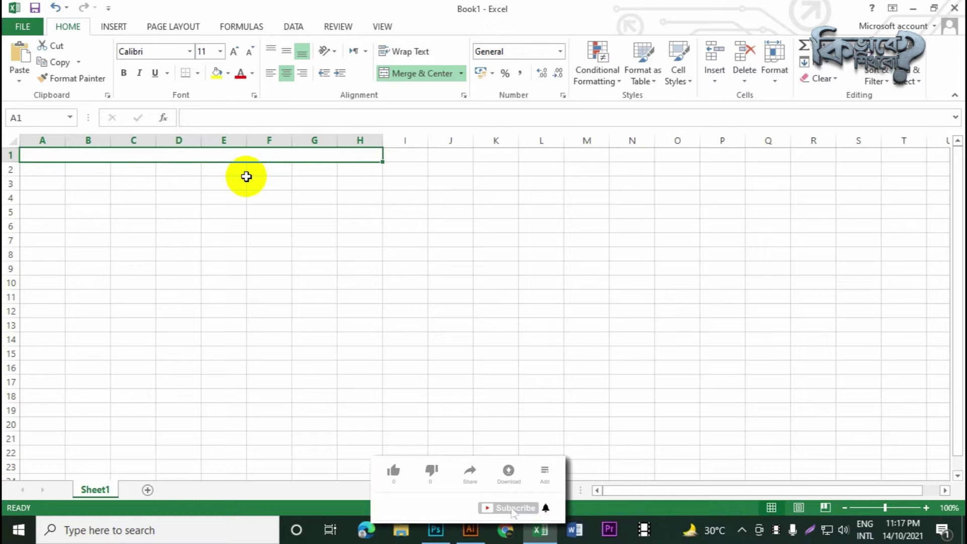
Enlarge the font to 16 pt and enter the title 'Kivabe Shikhbo?'
{"action": "left_click", "coordinate": [235, 53]}
{"action": "left_click", "coordinate": [235, 52]}
{"action": "left_click", "coordinate": [235, 52]}
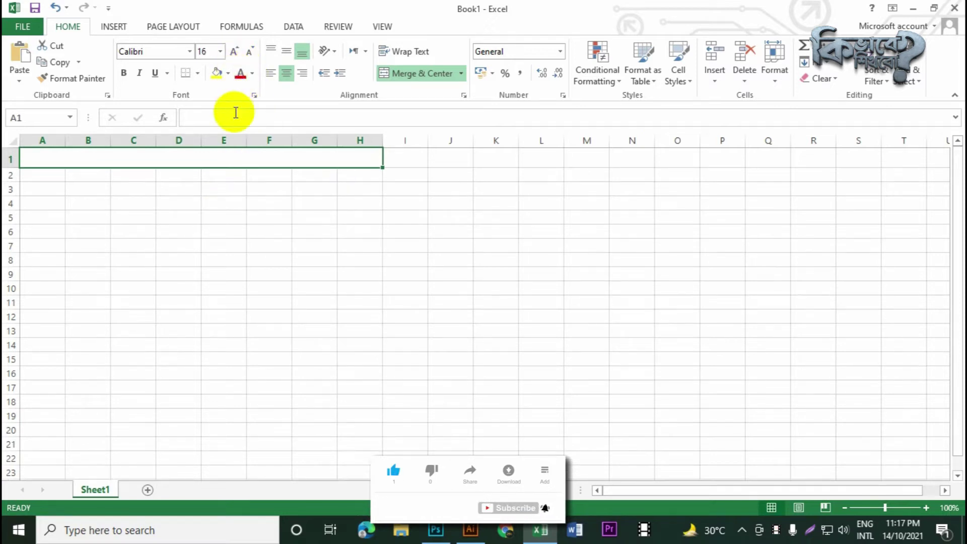
{"action": "type", "text": "K"}
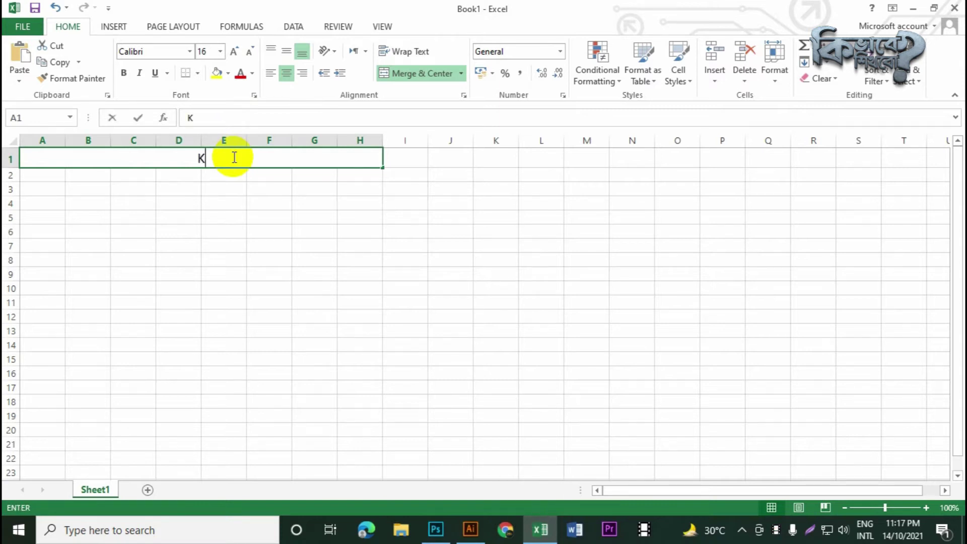
{"action": "type", "text": "ivabe S"}
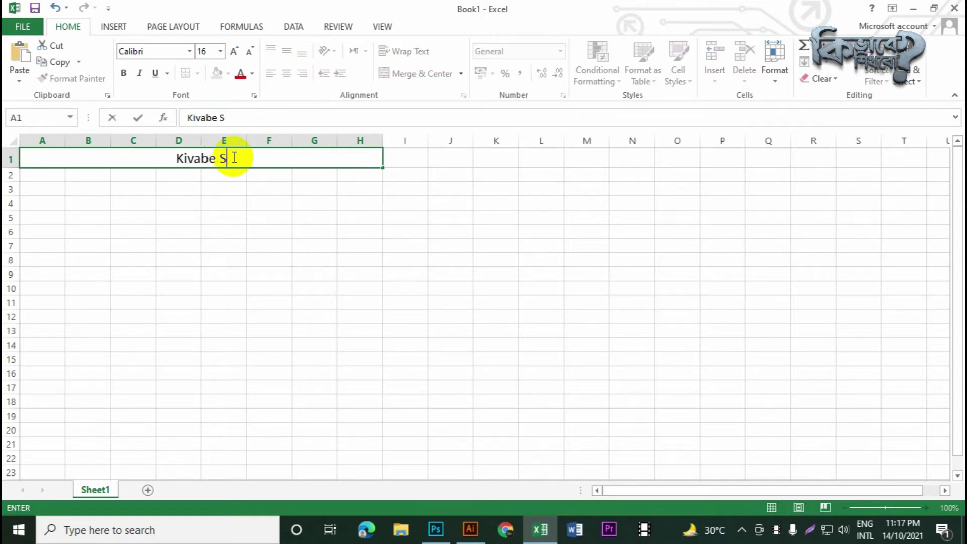
{"action": "type", "text": "hikhbi"}
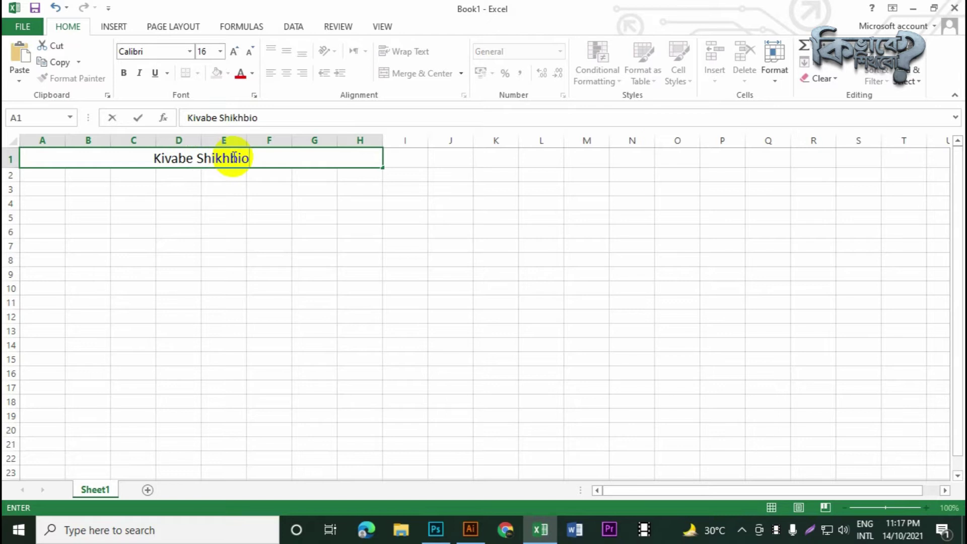
{"action": "key", "text": "BackSpace"}
{"action": "type", "text": "o?"}
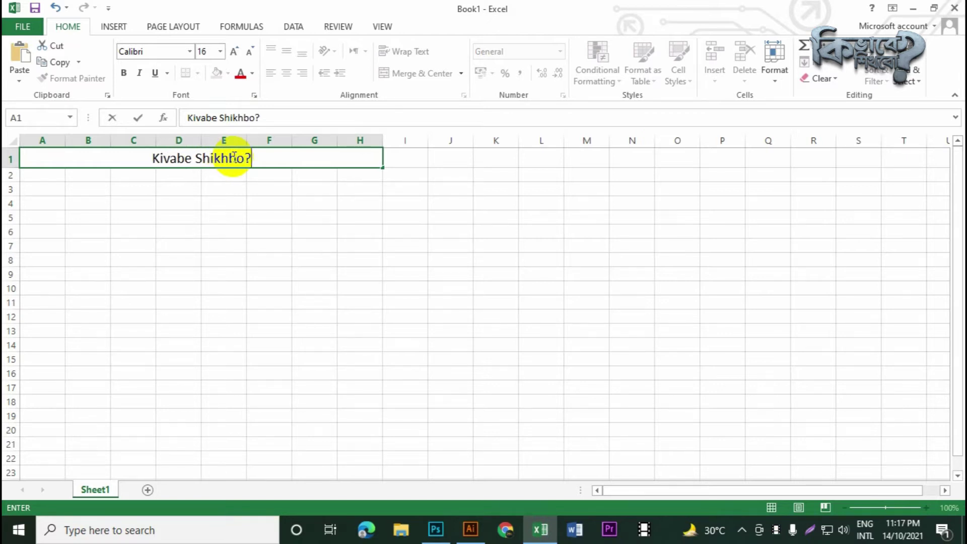
{"action": "left_click_drag", "start_coordinate": [47, 177], "coordinate": [346, 174]}
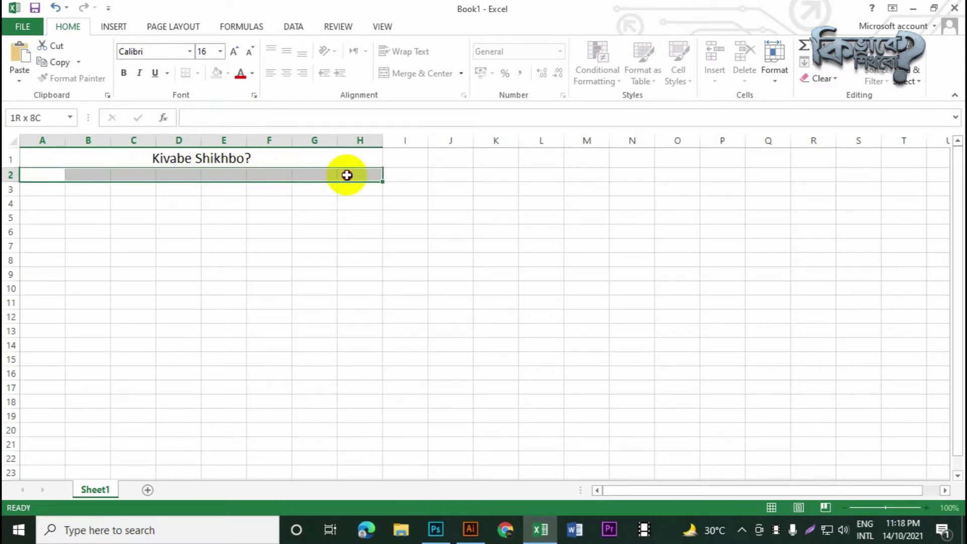
Merge and center A2:H2 and enter the organisation's postal address there
{"action": "left_click", "coordinate": [407, 74]}
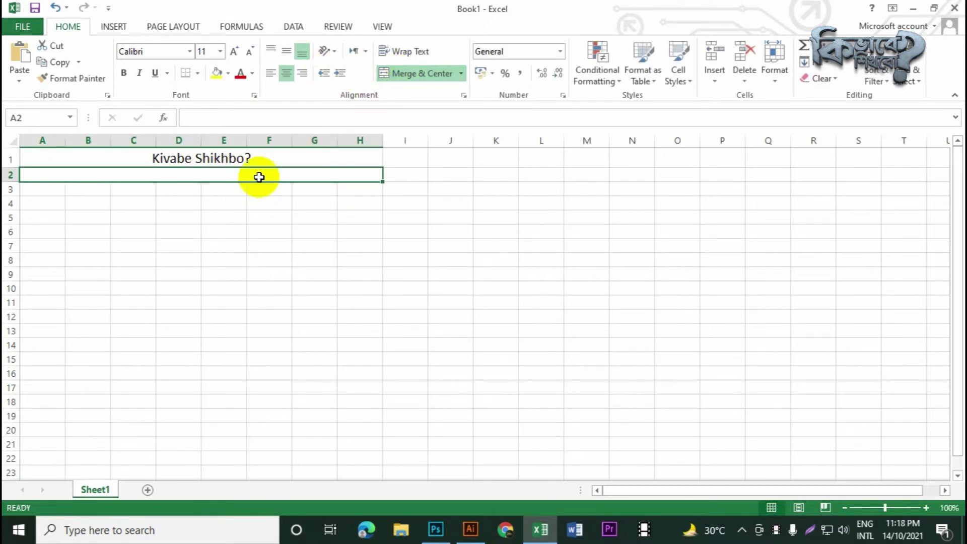
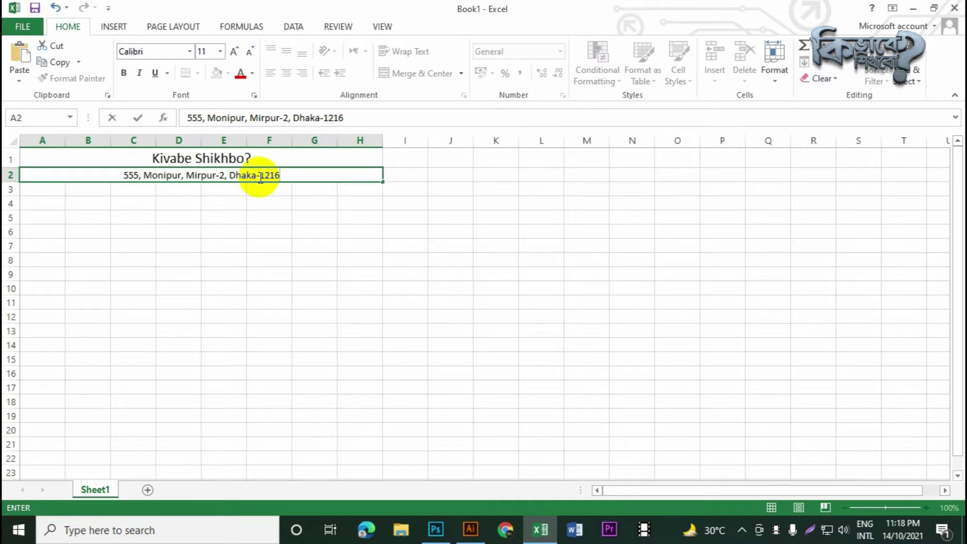
{"action": "left_click", "coordinate": [370, 232]}
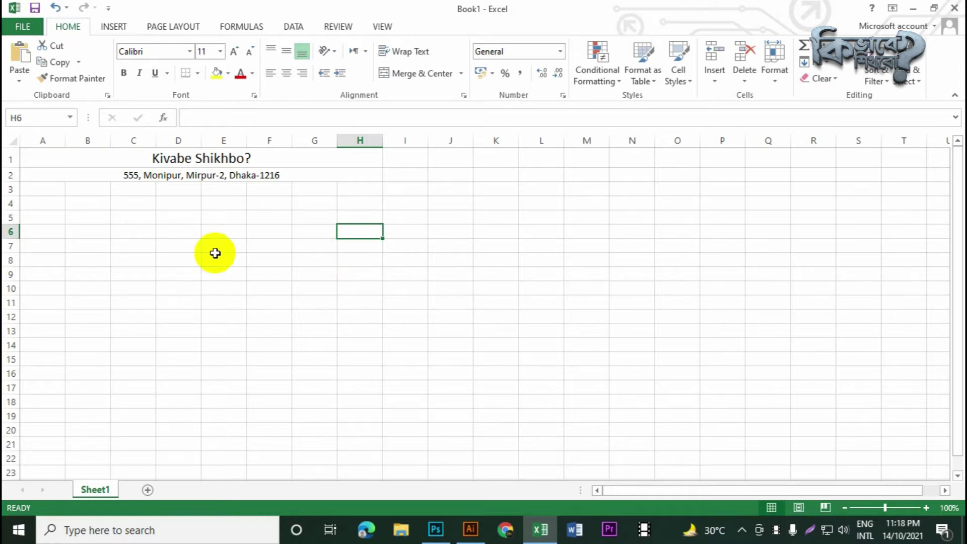
{"action": "left_click", "coordinate": [47, 190]}
Enter the headings No. and Designation in A3:B3 and widen column B
{"action": "type", "text": "No."}
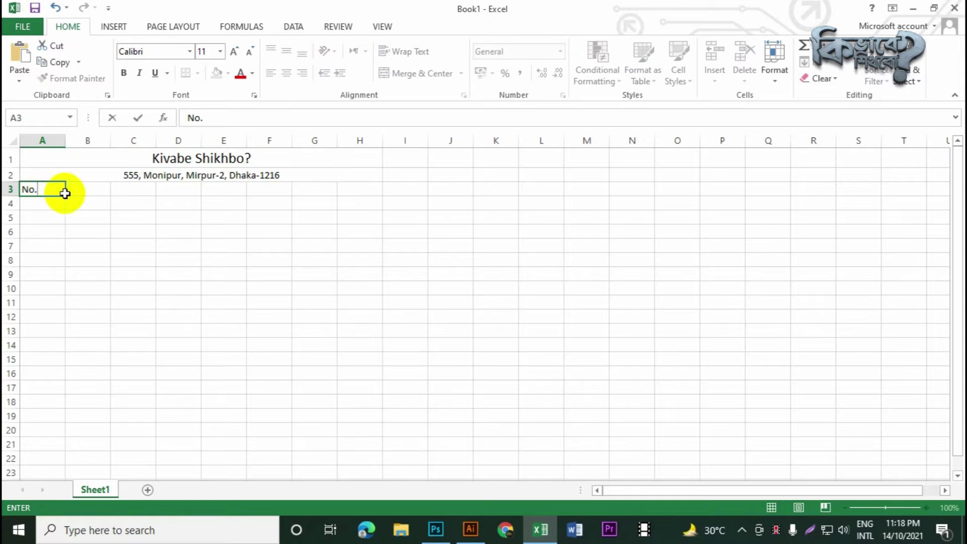
{"action": "left_click", "coordinate": [91, 188]}
{"action": "type", "text": "Dei"}
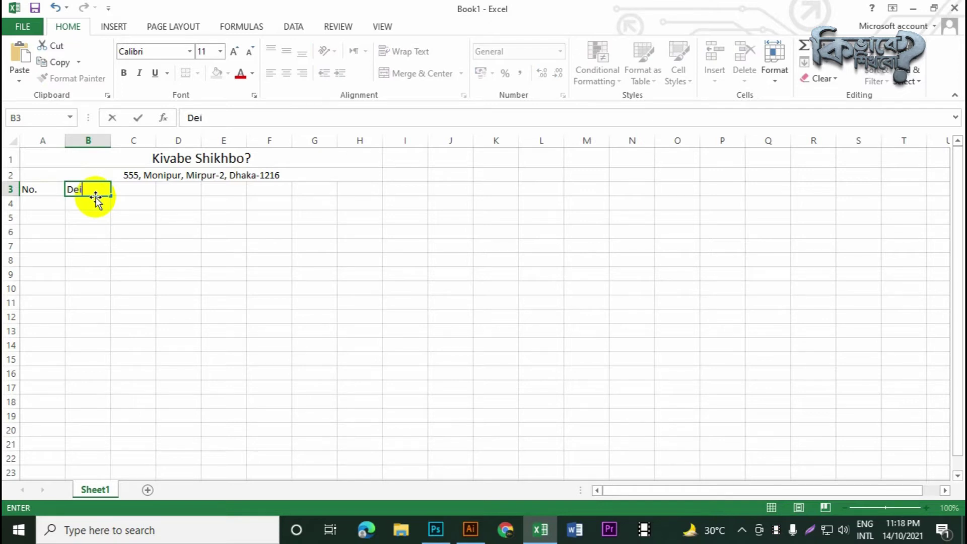
{"action": "key", "text": "BackSpace"}
{"action": "type", "text": "signation"}
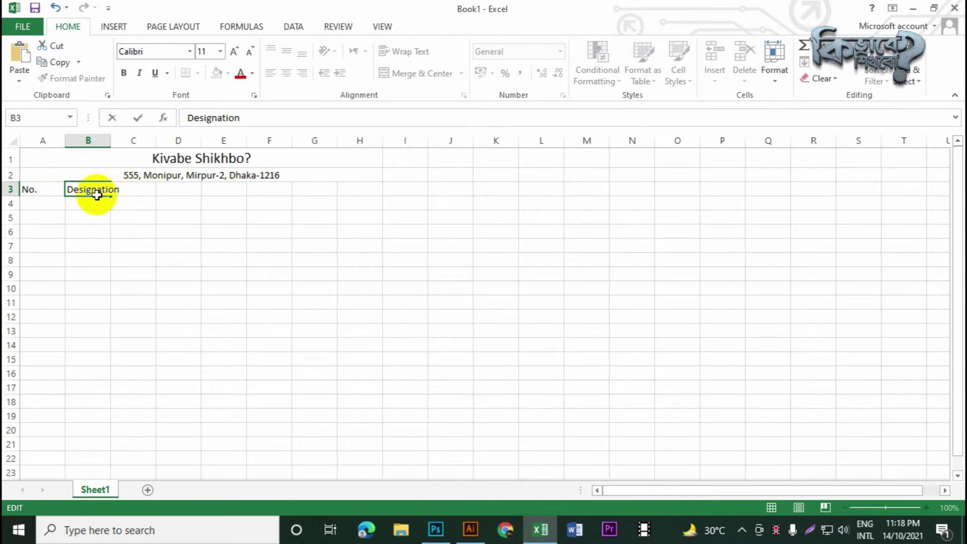
{"action": "key", "text": "Return"}
{"action": "key", "text": "Return"}
{"action": "left_click_drag", "start_coordinate": [111, 143], "coordinate": [134, 149]}
Add 'Name of the Employee' in C3, autofit column C, and add 'Fathers Name' in D3
{"action": "left_click", "coordinate": [157, 188]}
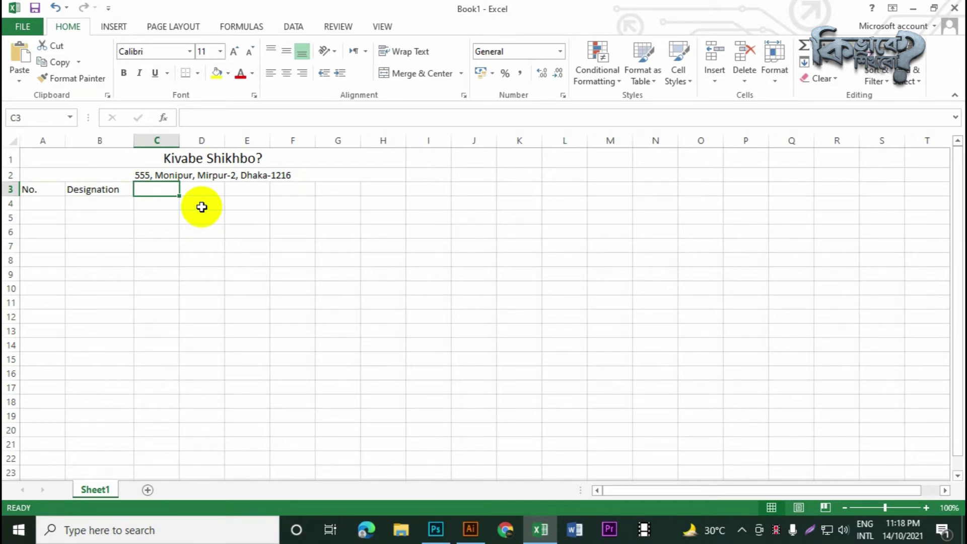
{"action": "type", "text": "Na"}
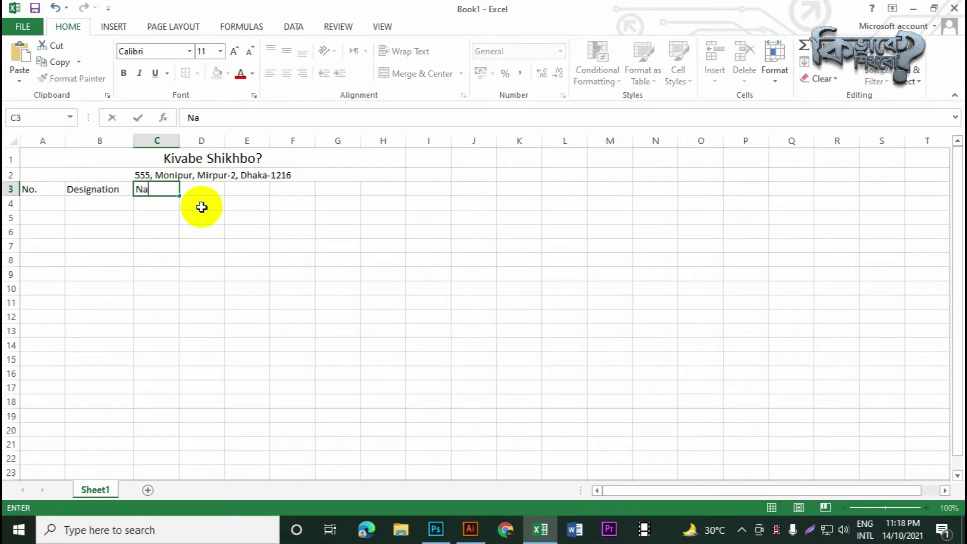
{"action": "type", "text": "me of the Employee"}
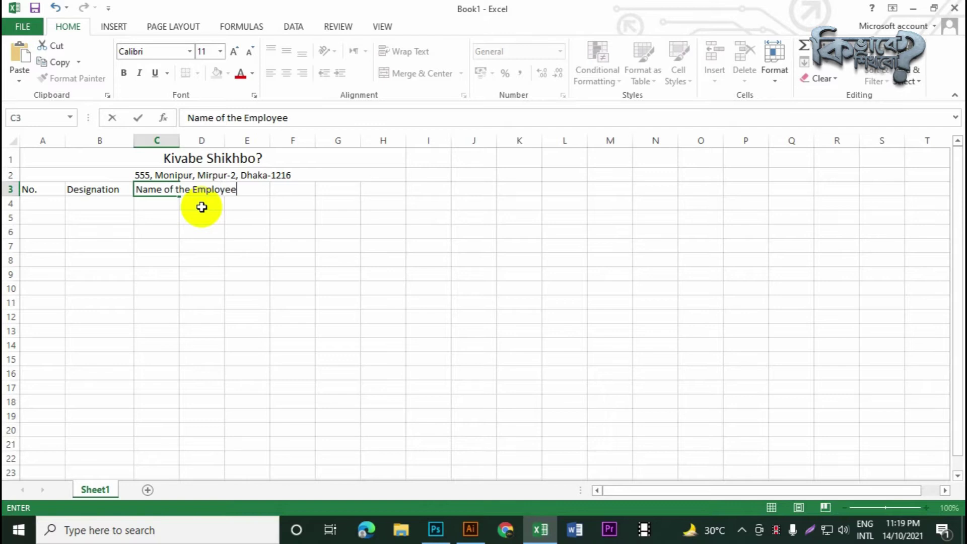
{"action": "left_click", "coordinate": [175, 141]}
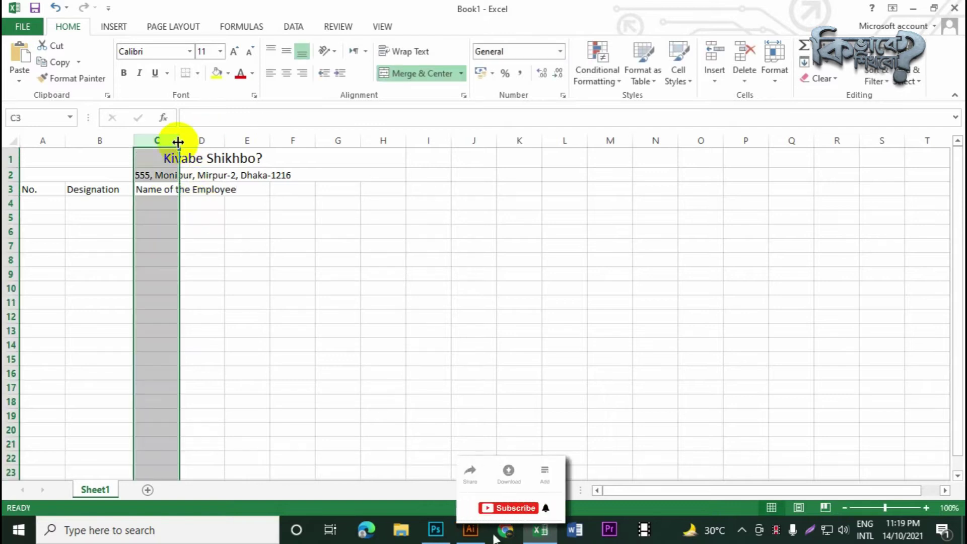
{"action": "double_click", "coordinate": [179, 141]}
{"action": "left_click", "coordinate": [260, 194]}
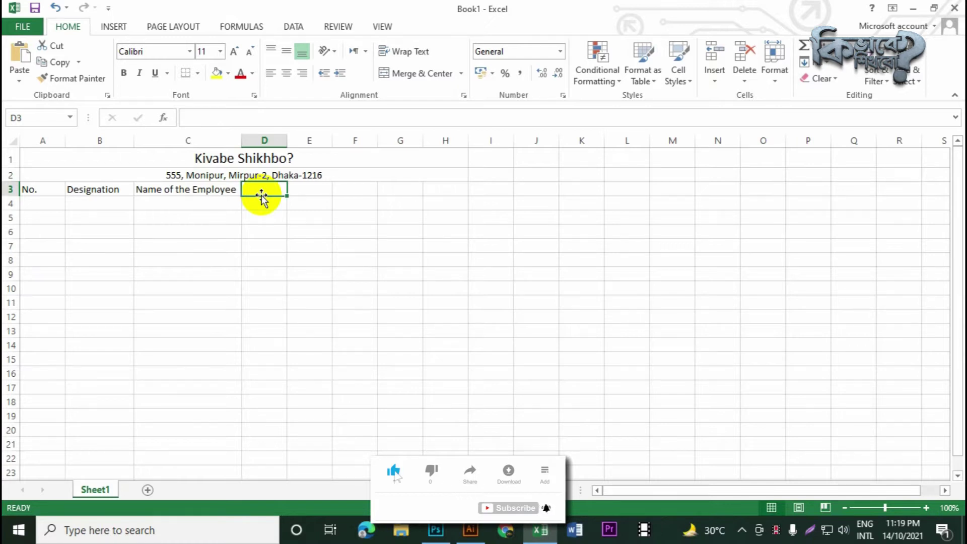
{"action": "type", "text": "Fat"}
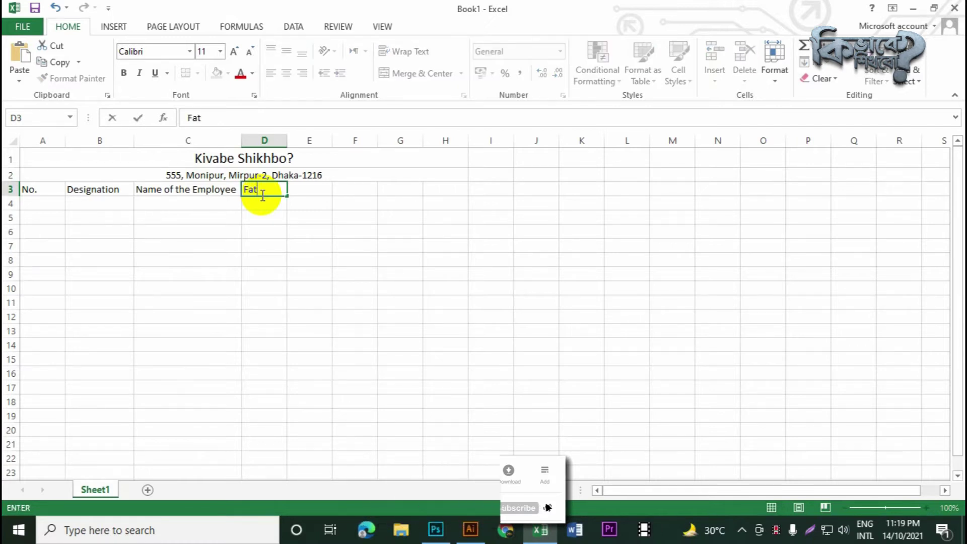
{"action": "type", "text": "her"}
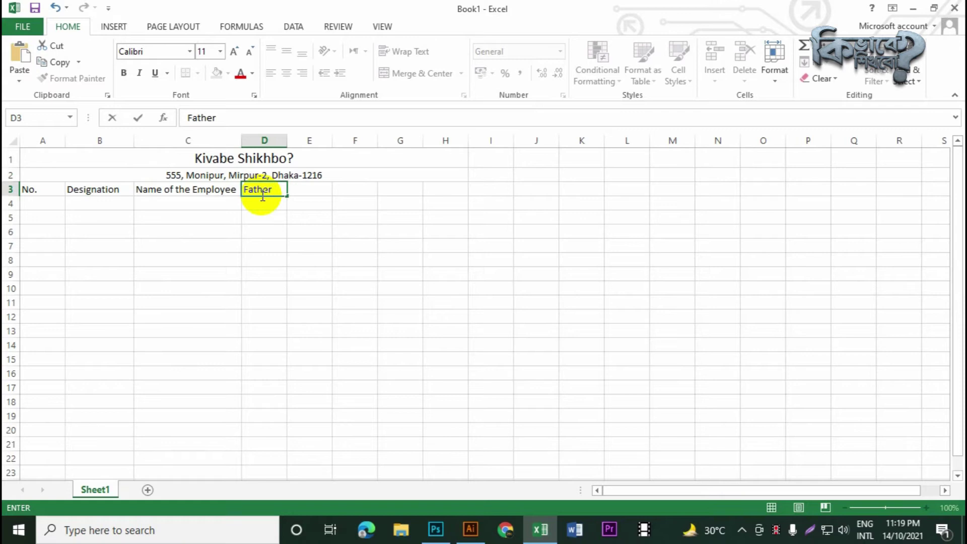
{"action": "type", "text": "s Name"}
{"action": "left_click", "coordinate": [286, 137]}
Widen column D and enter the MothersName heading in E3, autofitting column E
{"action": "left_click_drag", "start_coordinate": [287, 138], "coordinate": [308, 139]}
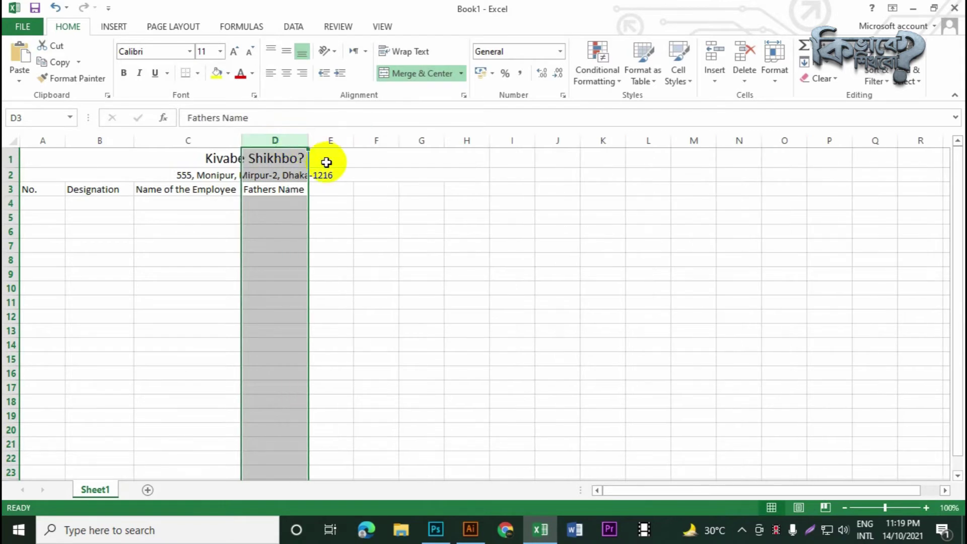
{"action": "left_click", "coordinate": [325, 188]}
{"action": "type", "text": "M"}
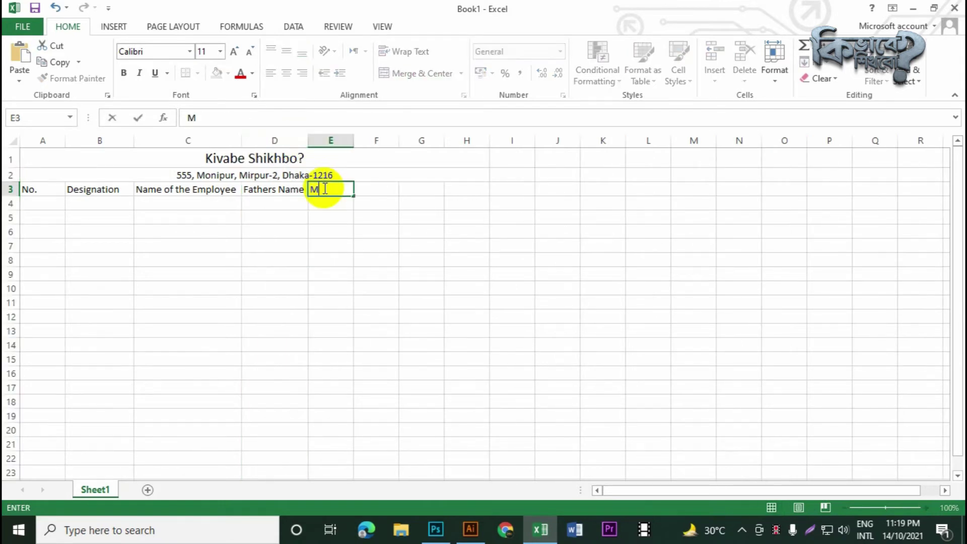
{"action": "type", "text": "others name"}
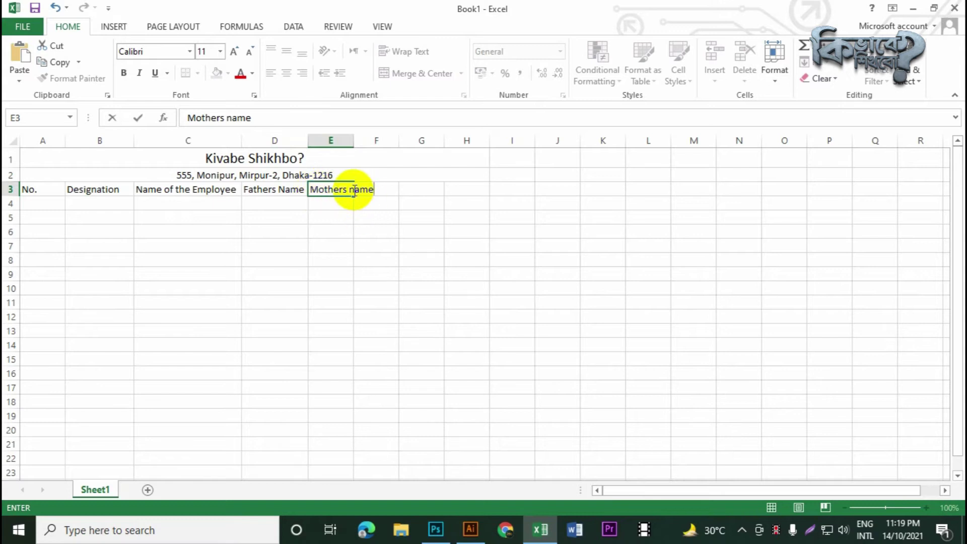
{"action": "left_click_drag", "start_coordinate": [341, 189], "coordinate": [348, 190]}
{"action": "type", "text": "N"}
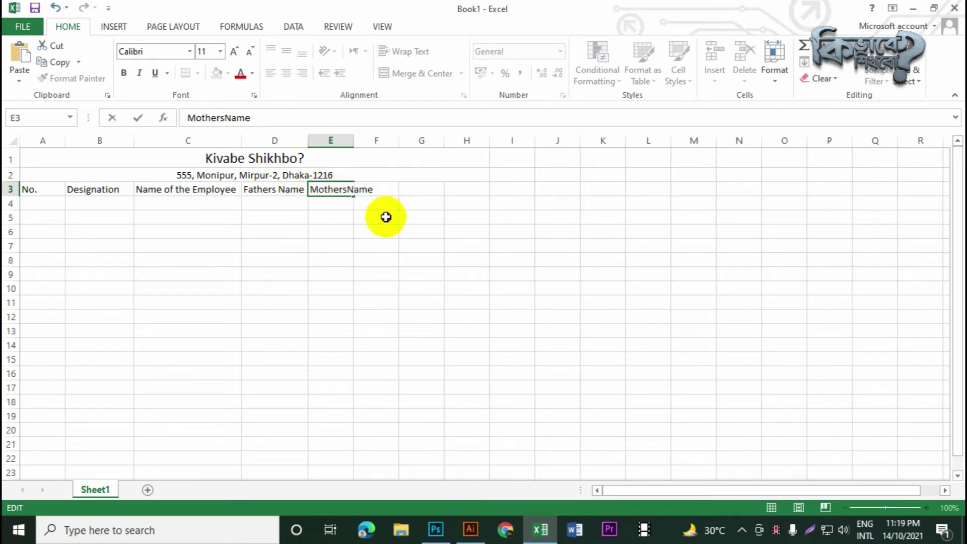
{"action": "left_click", "coordinate": [384, 216]}
{"action": "double_click", "coordinate": [354, 141]}
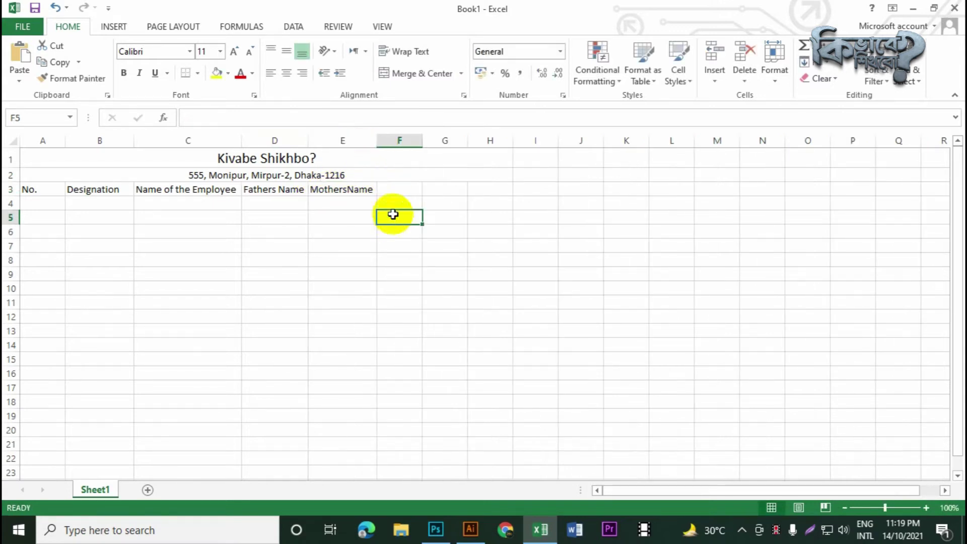
Enter the Mobile Number heading in F3 and widen column F
{"action": "left_click", "coordinate": [392, 191]}
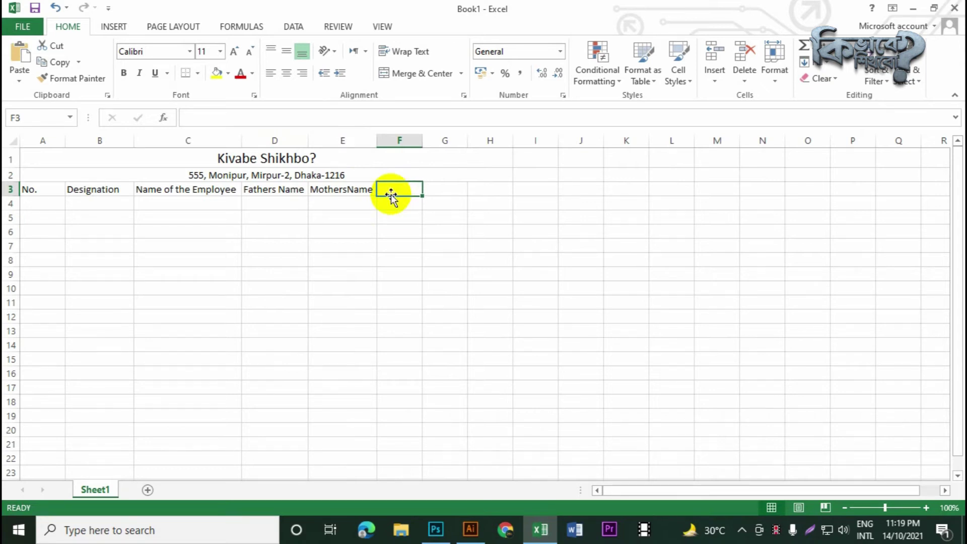
{"action": "type", "text": "Mobile Number"}
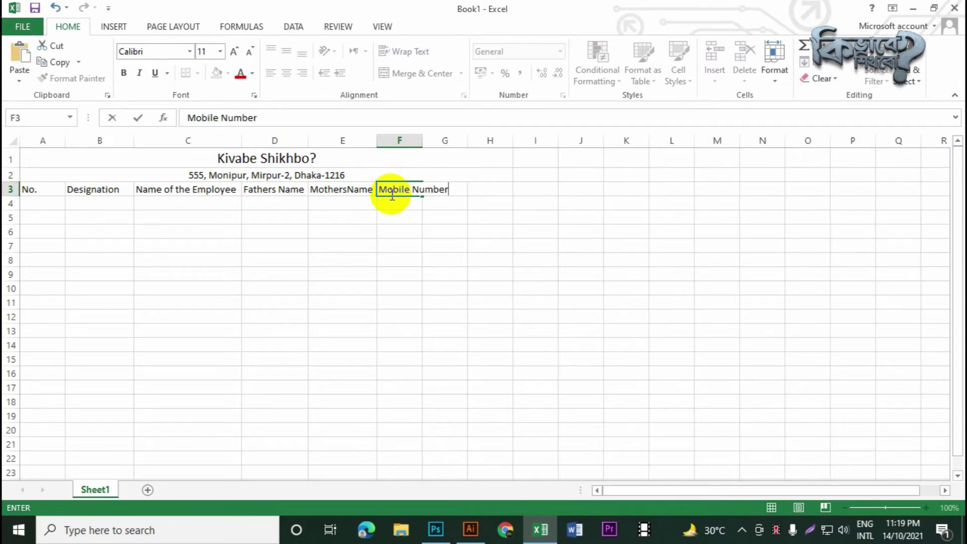
{"action": "key", "text": "Return"}
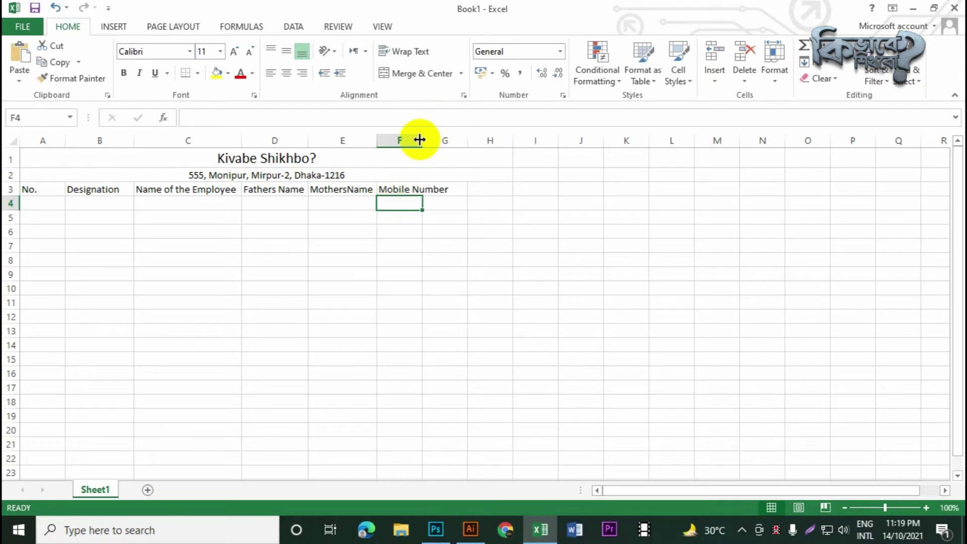
{"action": "left_click_drag", "start_coordinate": [420, 140], "coordinate": [450, 140]}
Add Email in G3 and Mailing Address in H3, autofitting column H
{"action": "left_click", "coordinate": [470, 188]}
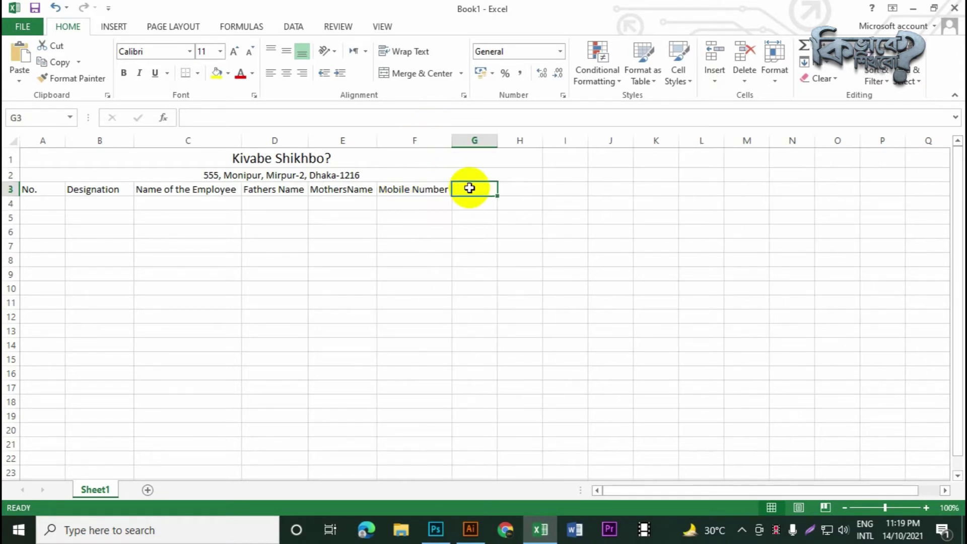
{"action": "type", "text": "Email"}
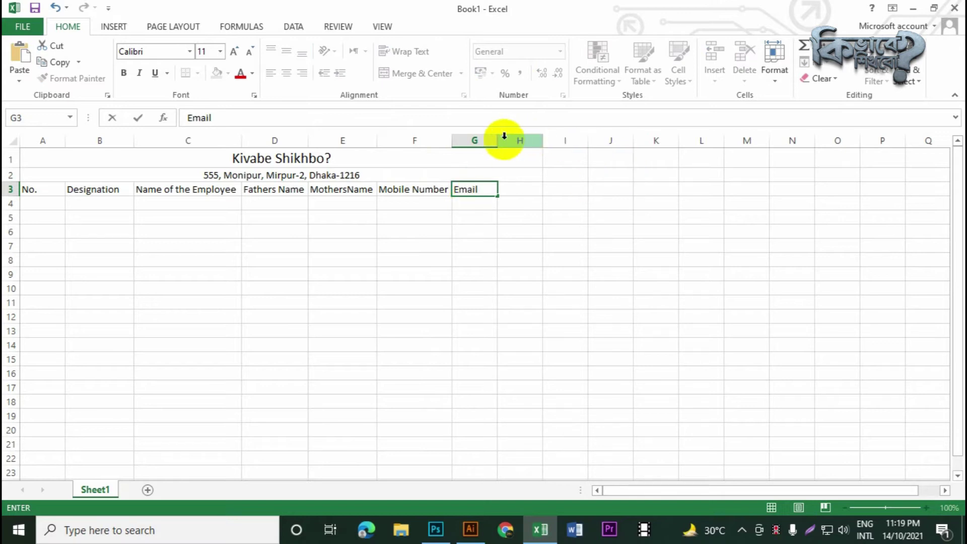
{"action": "left_click", "coordinate": [517, 189]}
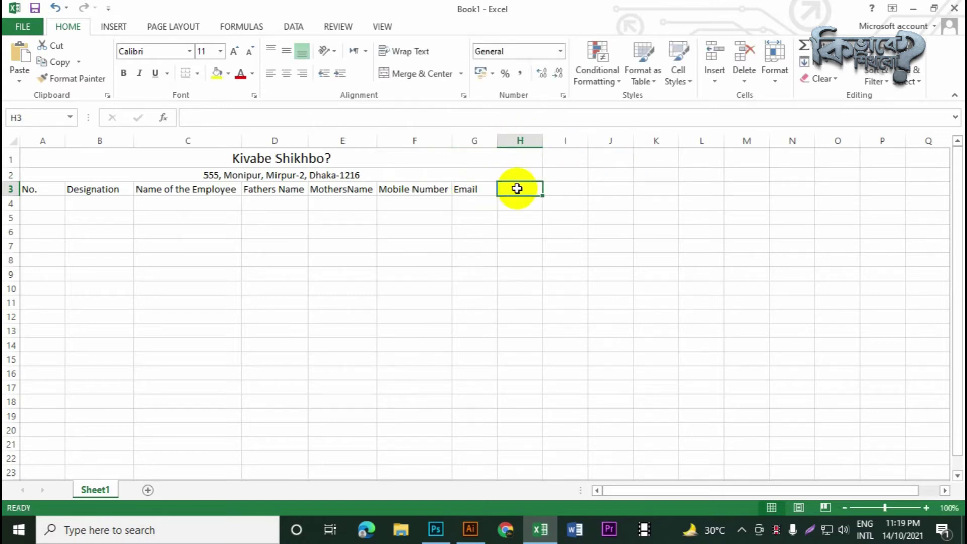
{"action": "type", "text": "Mailing"}
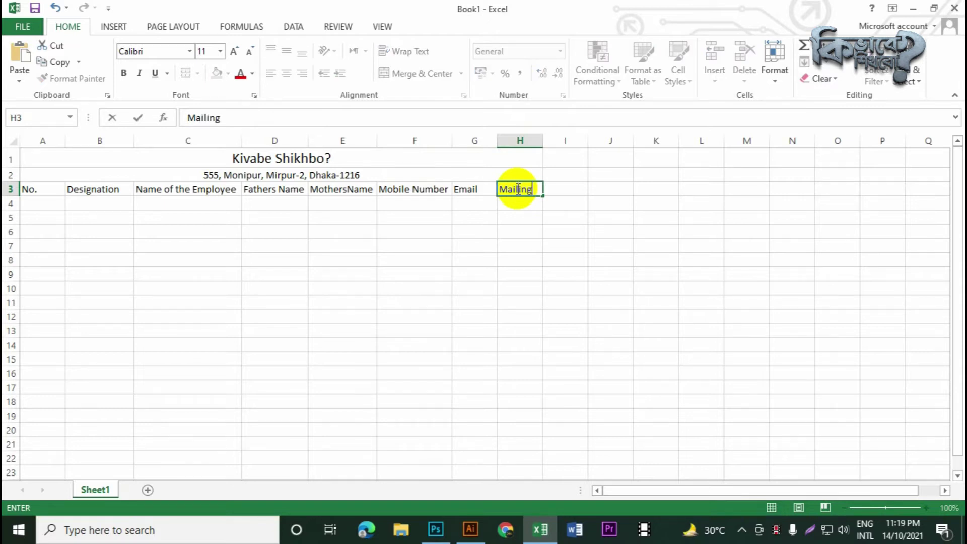
{"action": "type", "text": " Address"}
{"action": "left_click", "coordinate": [564, 141]}
{"action": "double_click", "coordinate": [543, 140]}
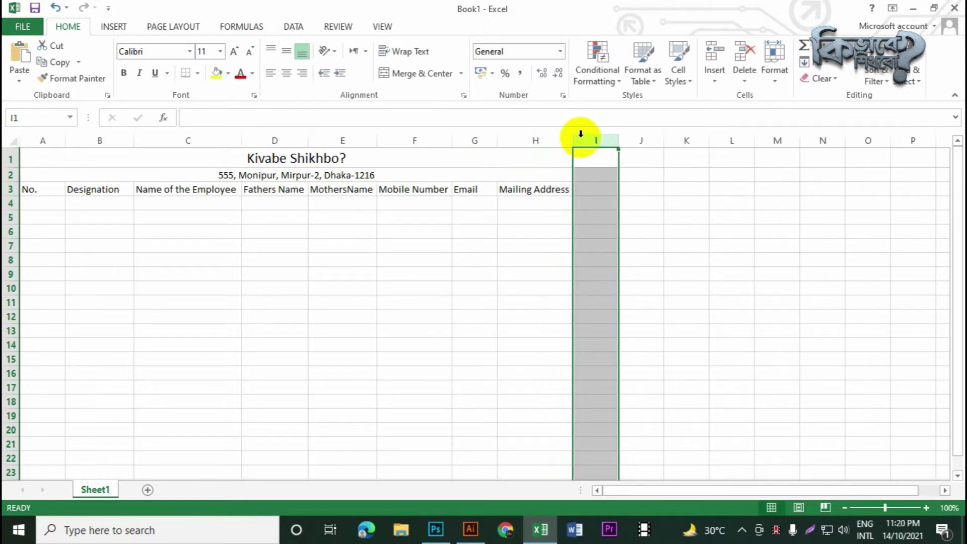
Enter the Blood Group heading in I3 and autofit column I
{"action": "left_click", "coordinate": [586, 190]}
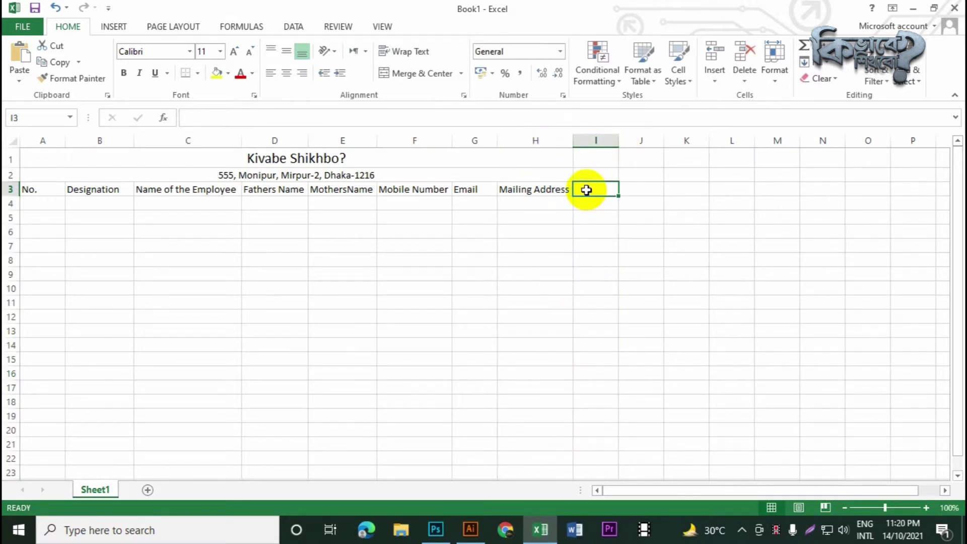
{"action": "type", "text": "Blood"}
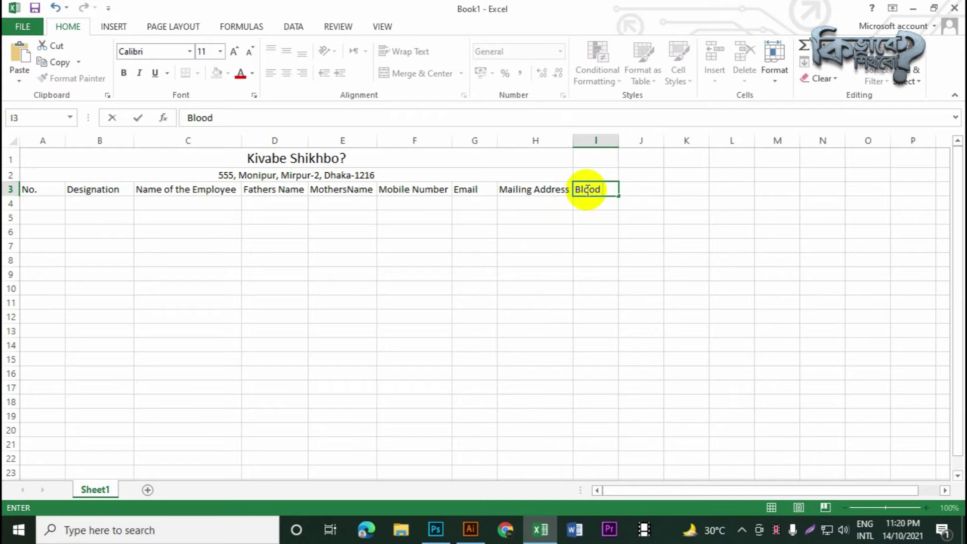
{"action": "type", "text": "Group"}
{"action": "left_click", "coordinate": [643, 217]}
{"action": "double_click", "coordinate": [618, 139]}
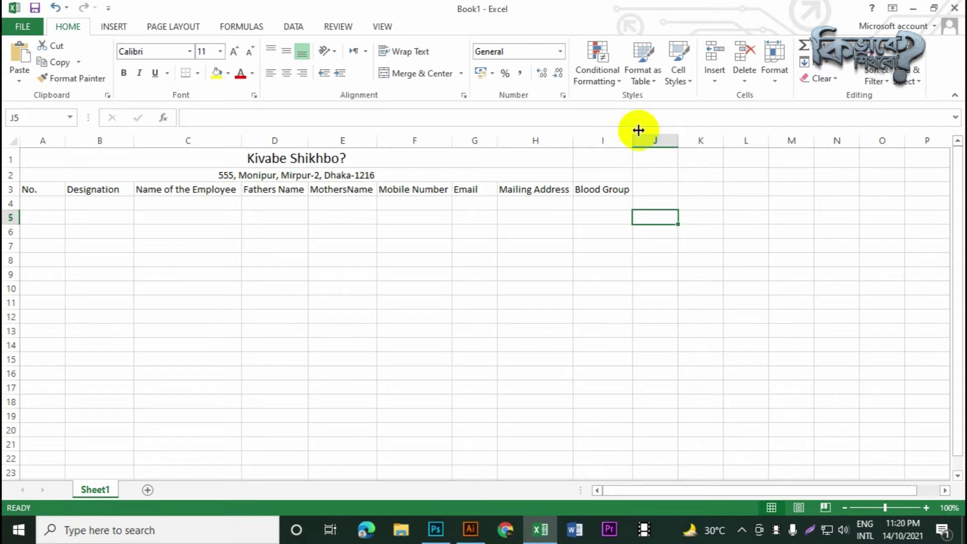
{"action": "left_click", "coordinate": [656, 190]}
Enter Joining Date in J3 and Total Working Time in K3, autofitting both columns
{"action": "type", "text": "J"}
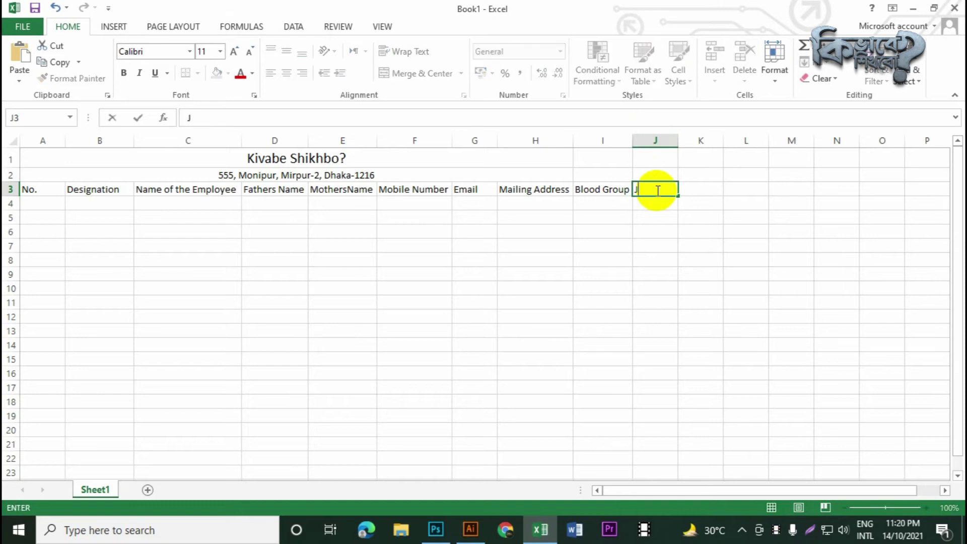
{"action": "type", "text": "oining Date"}
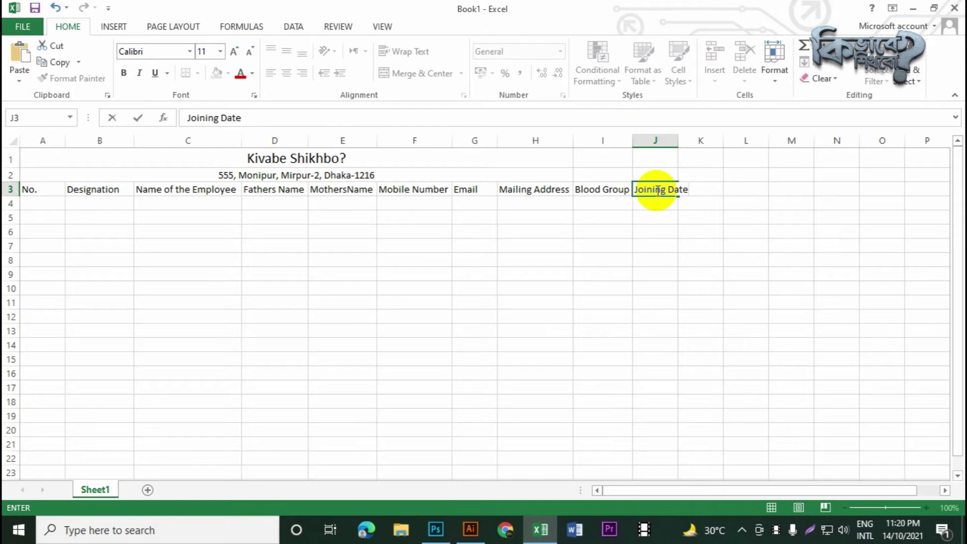
{"action": "left_click", "coordinate": [670, 139]}
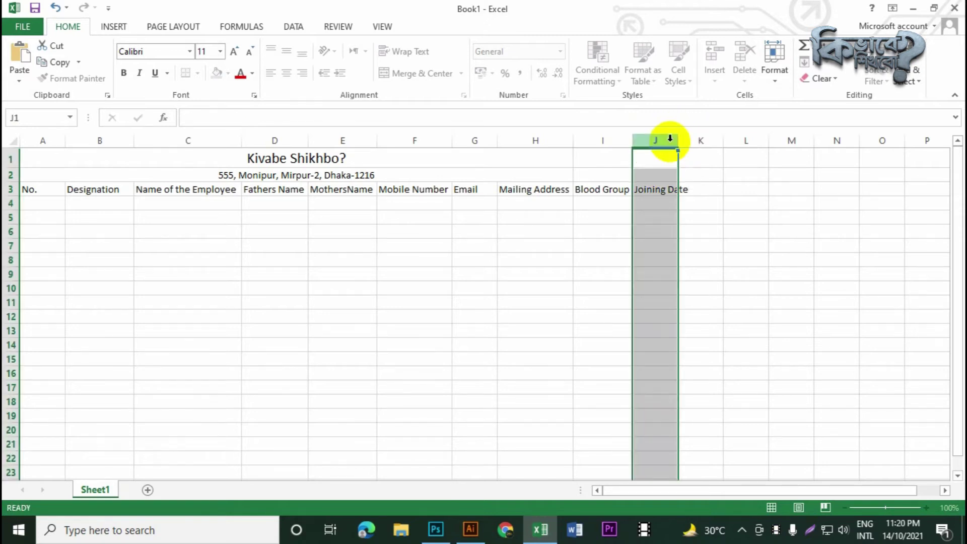
{"action": "double_click", "coordinate": [678, 140]}
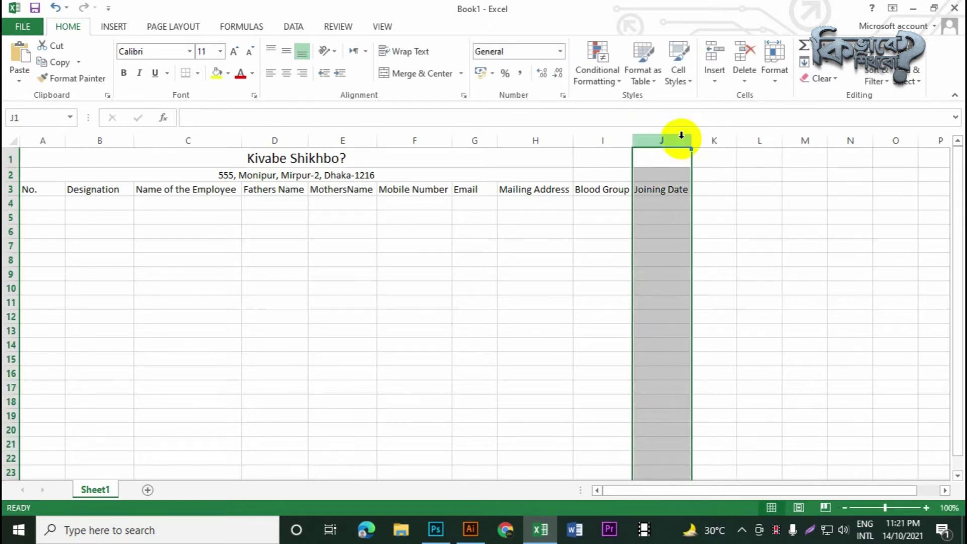
{"action": "left_click", "coordinate": [715, 194]}
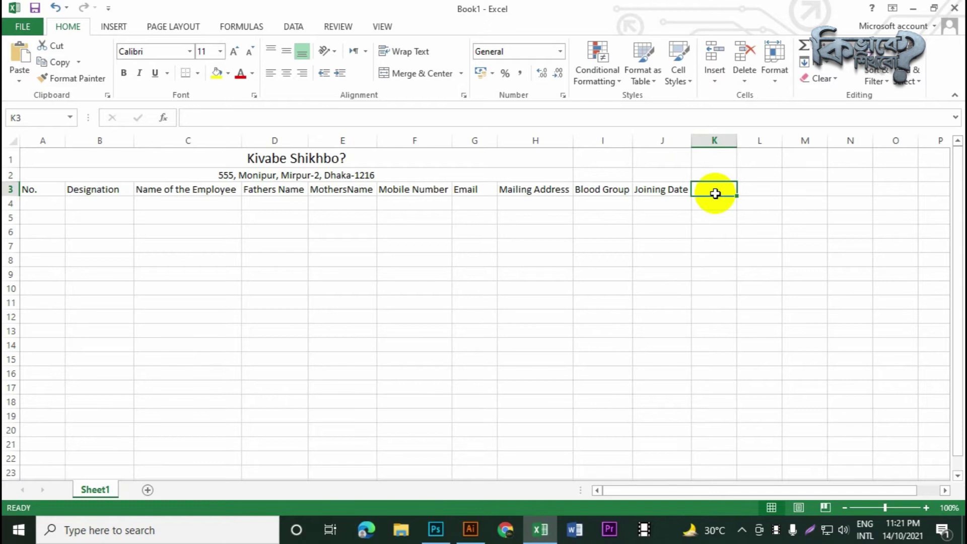
{"action": "type", "text": "Tota"}
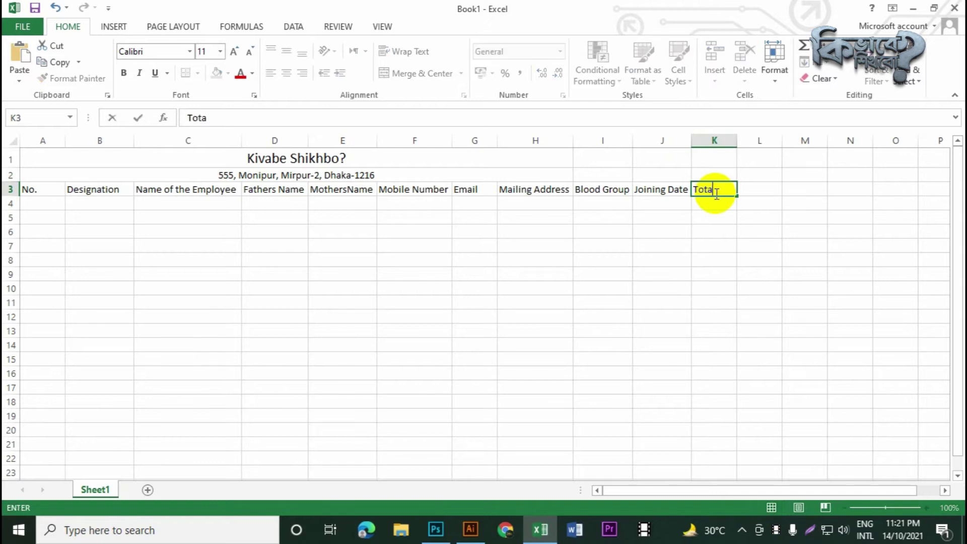
{"action": "type", "text": "l Working "}
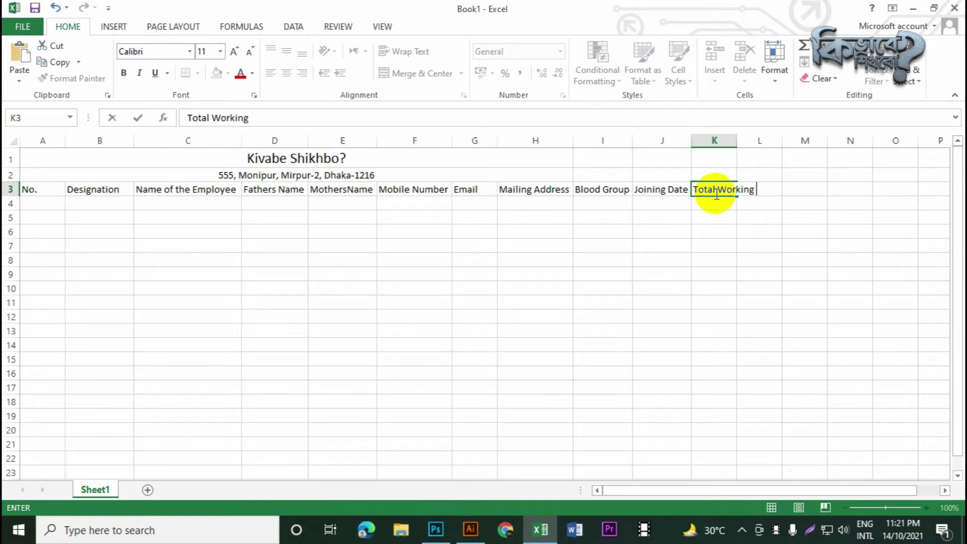
{"action": "type", "text": "Time"}
{"action": "left_click", "coordinate": [736, 138]}
{"action": "double_click", "coordinate": [737, 138]}
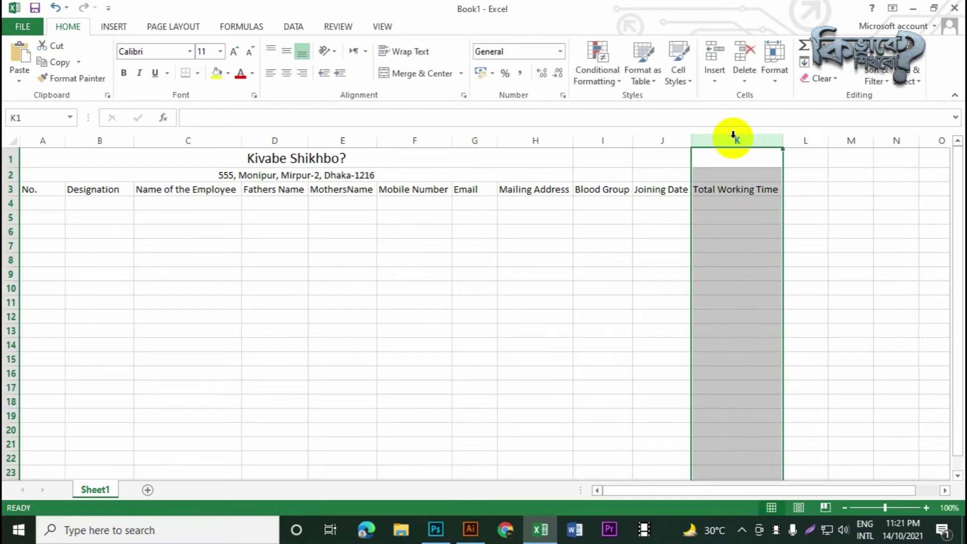
Add the Status and Remark headings in L3 and M3, then start saving the workbook
{"action": "left_click", "coordinate": [807, 194]}
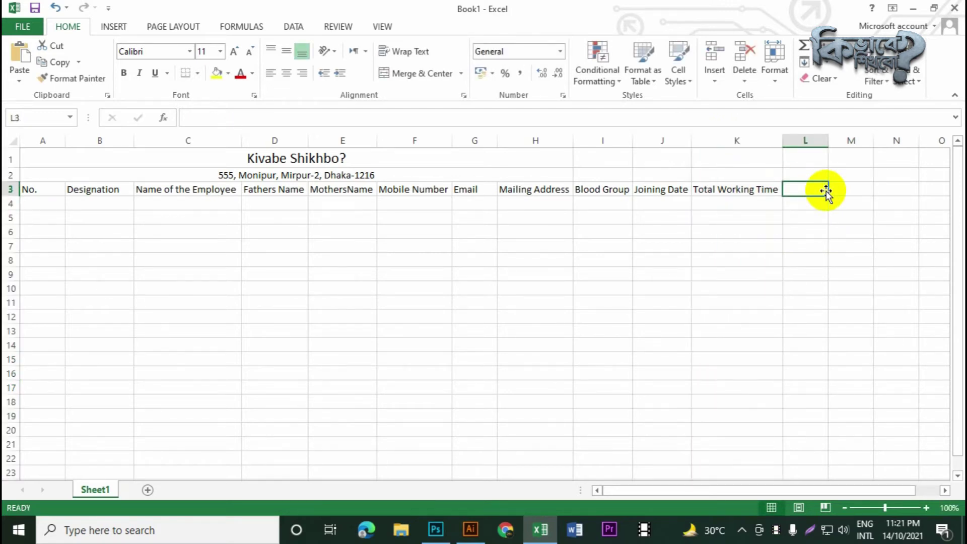
{"action": "type", "text": "Stat"}
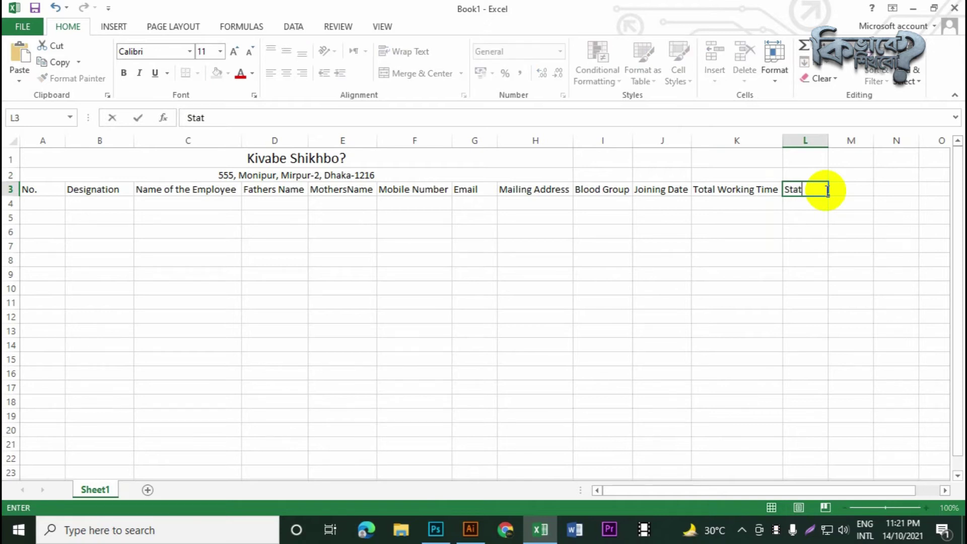
{"action": "type", "text": "us"}
{"action": "key", "text": "Tab"}
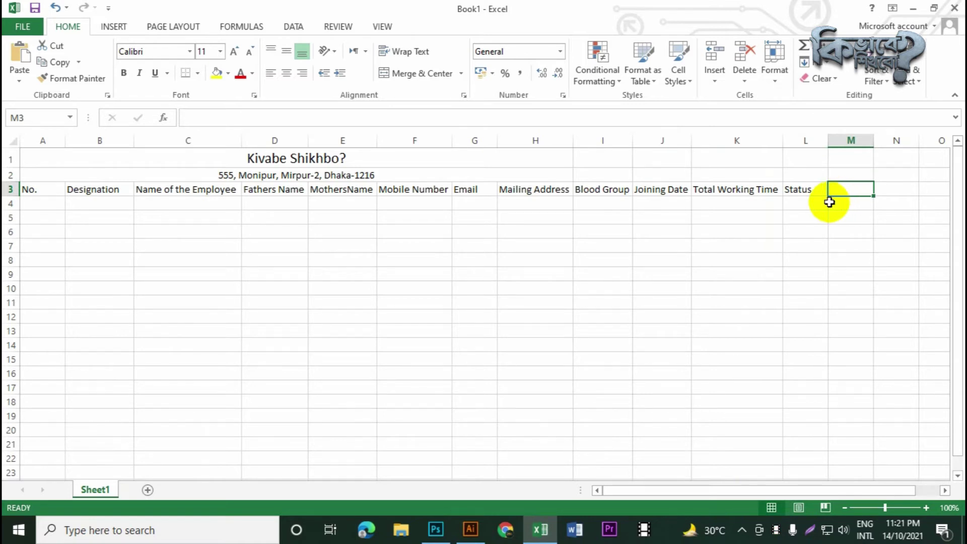
{"action": "type", "text": "Re"}
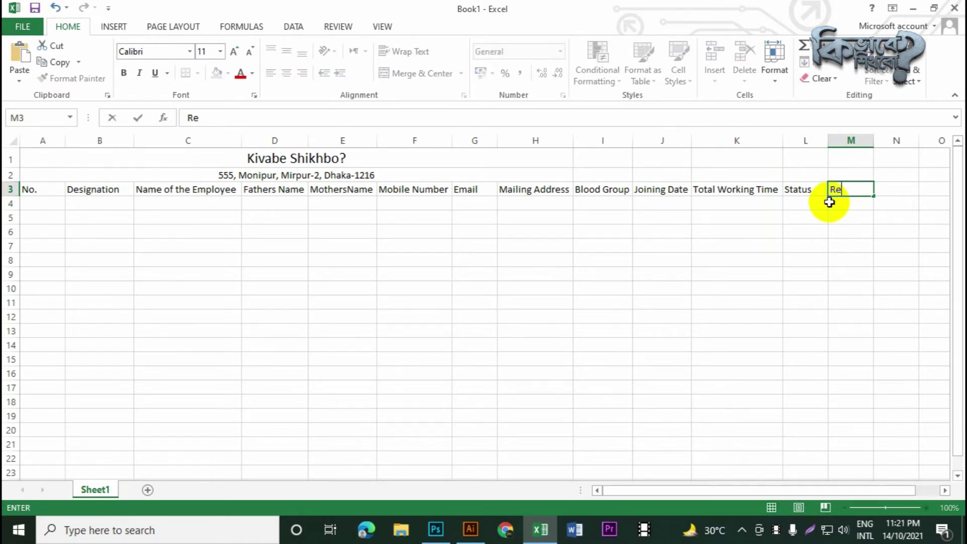
{"action": "type", "text": "mark"}
{"action": "key", "text": "ctrl+s"}
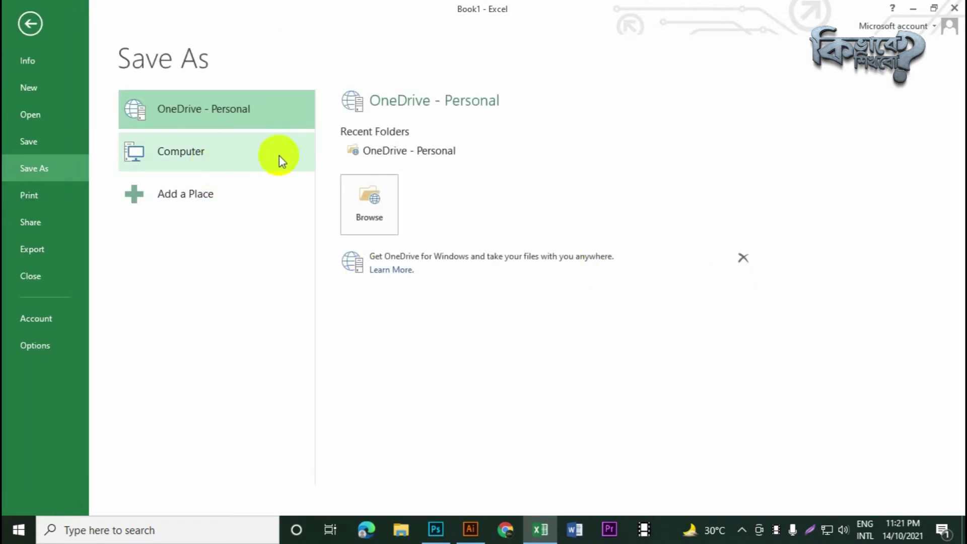
Save the workbook to the Desktop as Test.xlsx
{"action": "left_click", "coordinate": [175, 157]}
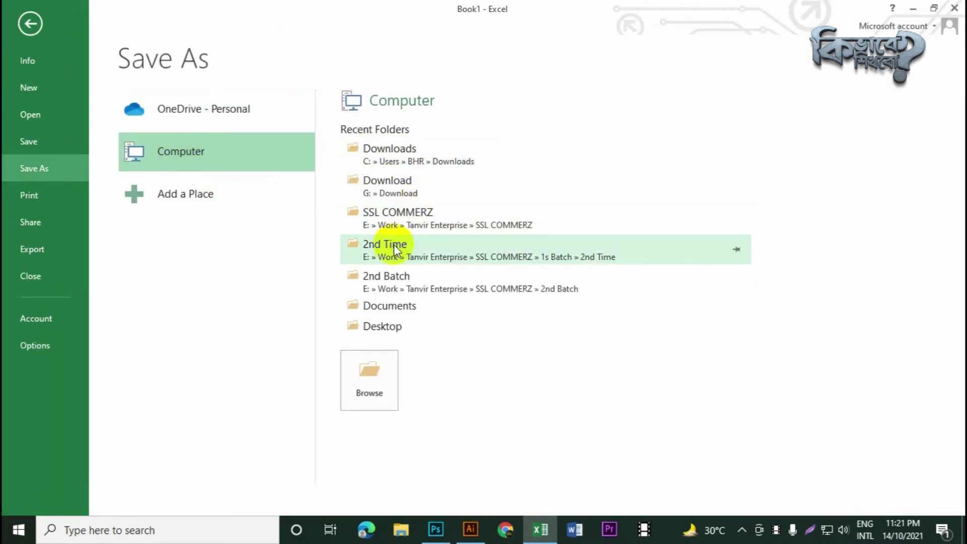
{"action": "left_click", "coordinate": [410, 252]}
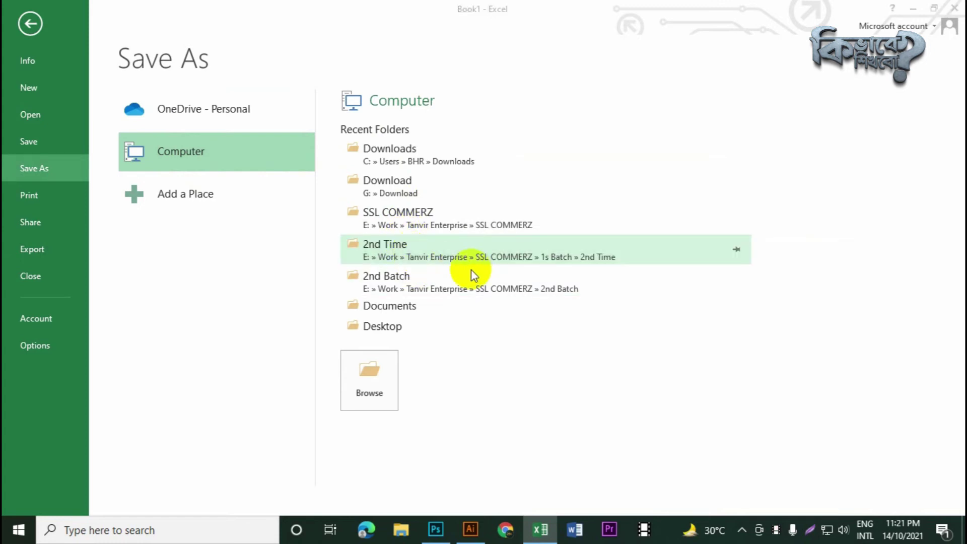
{"action": "left_click", "coordinate": [73, 37]}
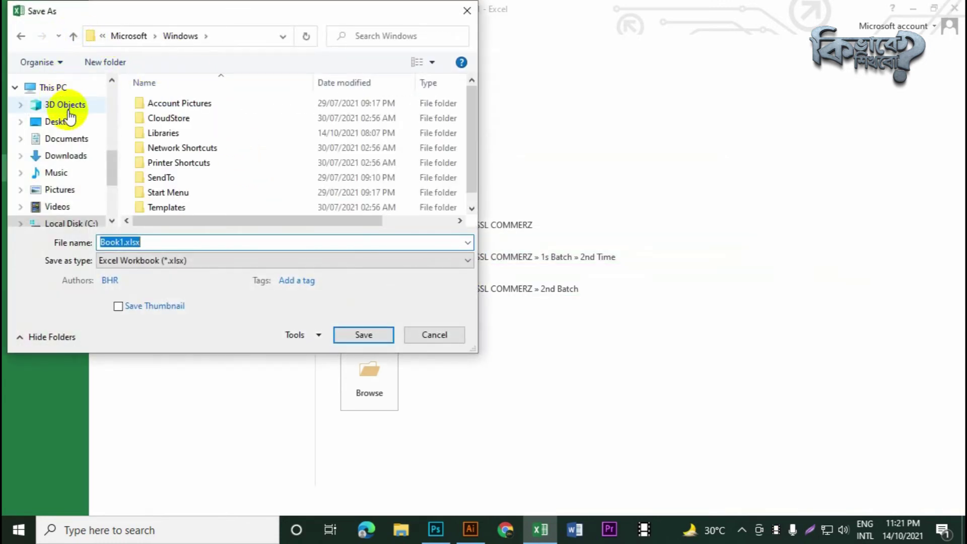
{"action": "left_click", "coordinate": [60, 121]}
{"action": "left_click", "coordinate": [173, 243]}
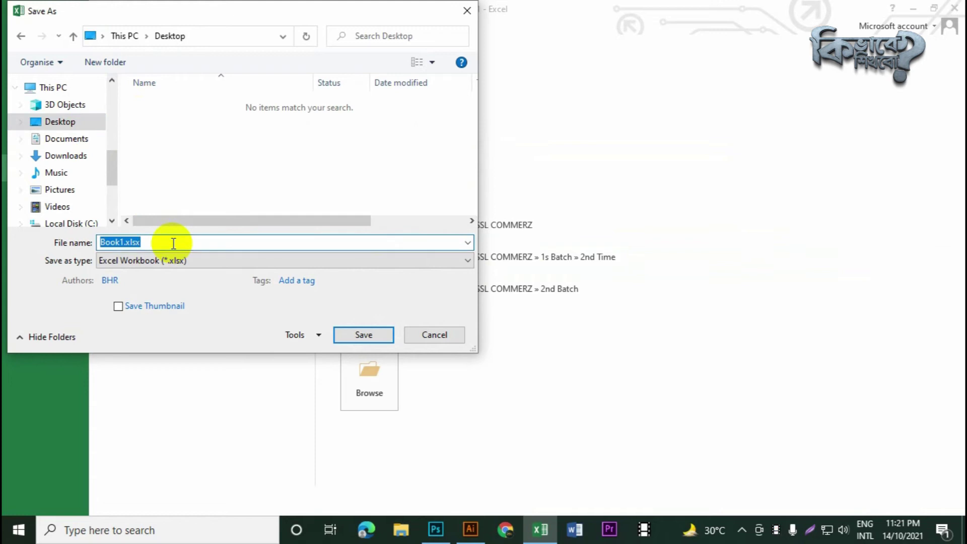
{"action": "type", "text": "Test"}
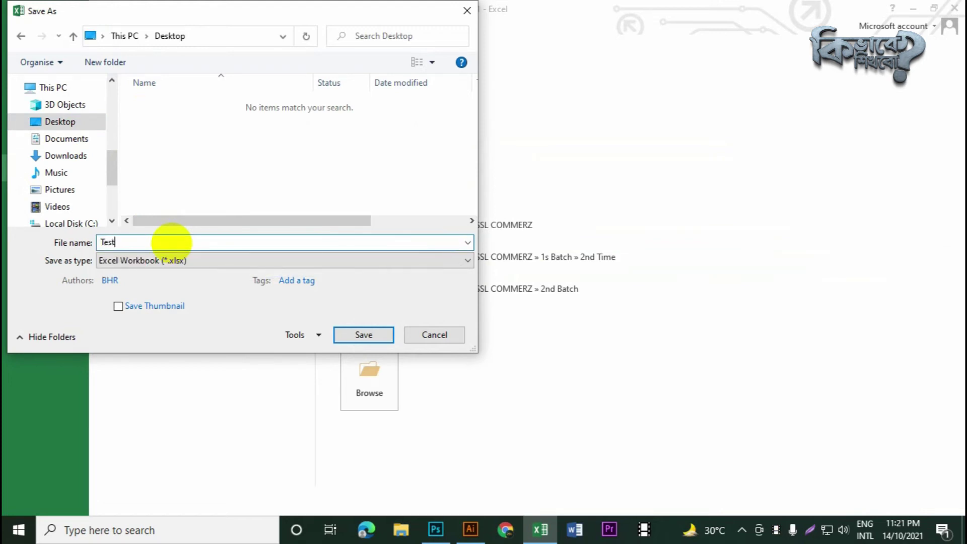
{"action": "key", "text": "Return"}
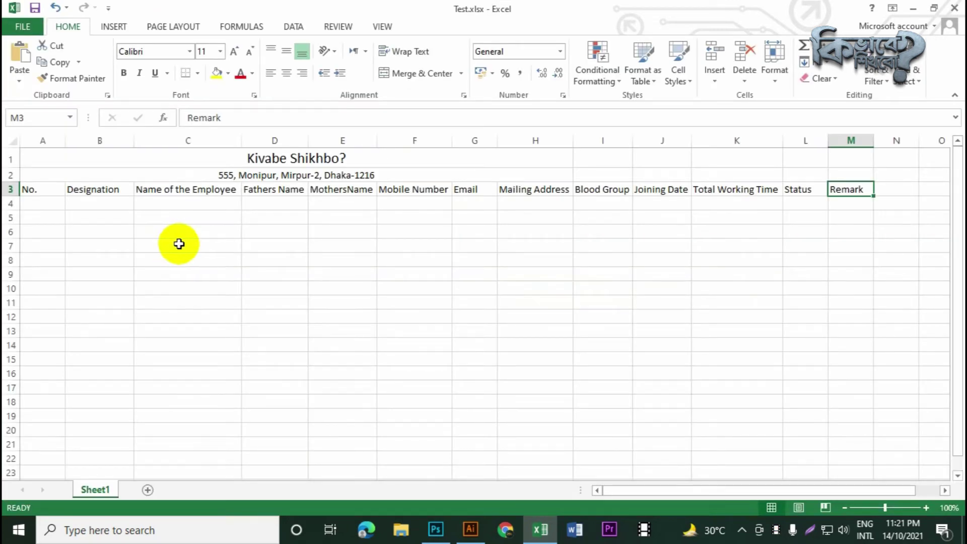
Autofit column A to the No. heading and enter serial number 1 in A4
{"action": "left_click", "coordinate": [178, 245]}
{"action": "double_click", "coordinate": [65, 140]}
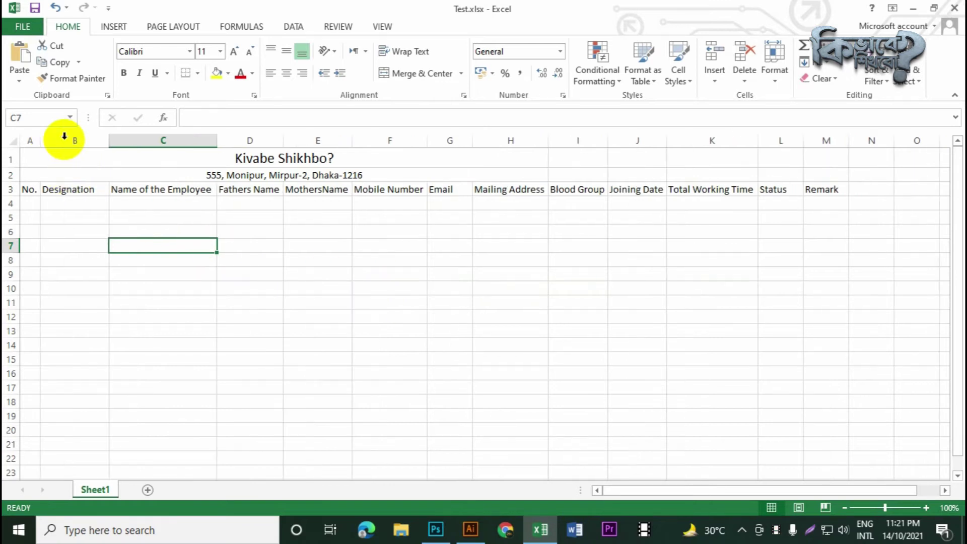
{"action": "left_click", "coordinate": [74, 259]}
{"action": "left_click", "coordinate": [32, 204]}
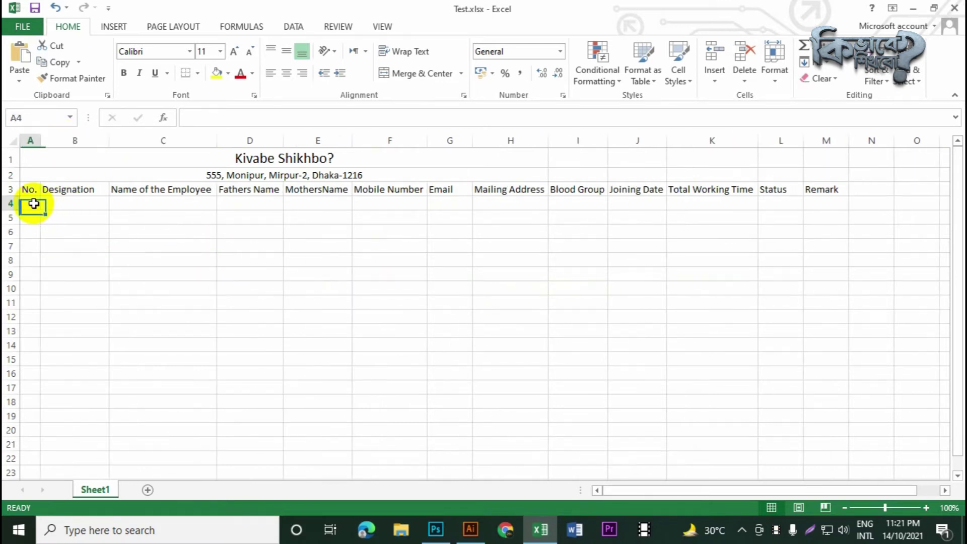
{"action": "type", "text": "1"}
{"action": "key", "text": "Return"}
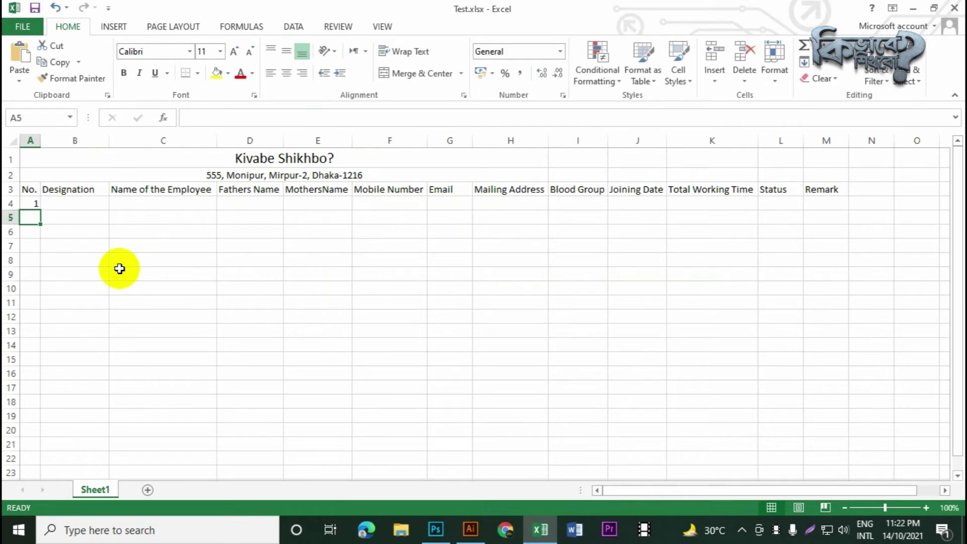
Enter designation MD plus the employee's, father's and mother's names in B4:E4
{"action": "left_click", "coordinate": [88, 207]}
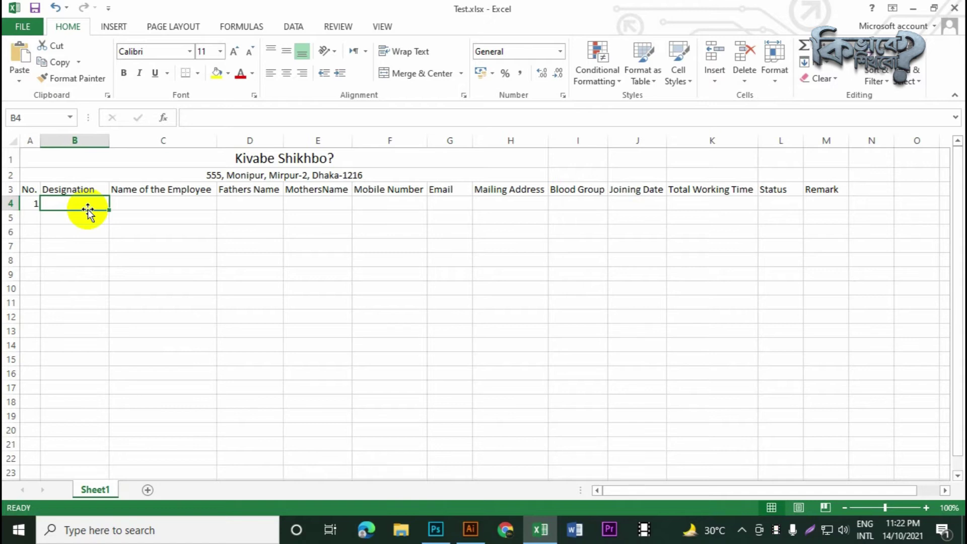
{"action": "type", "text": "MD"}
{"action": "key", "text": "BackSpace"}
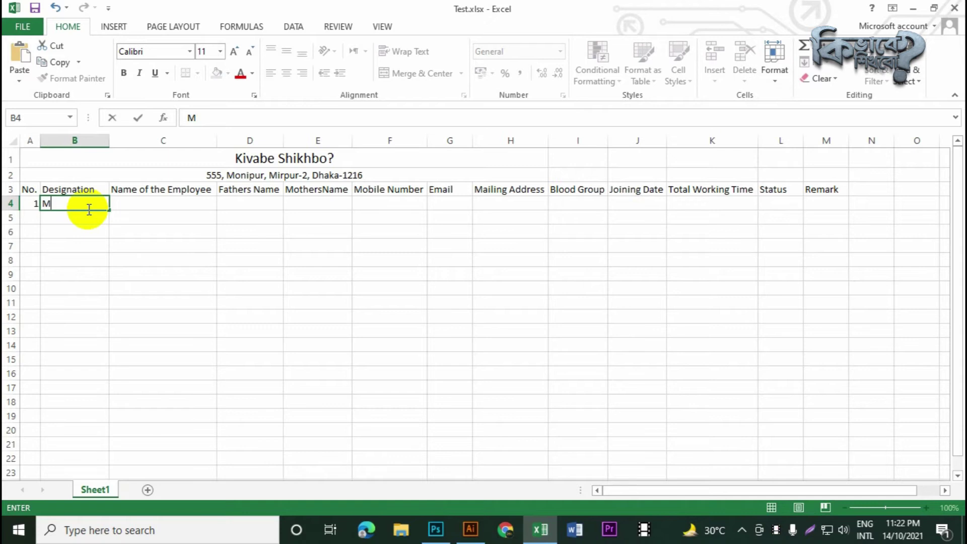
{"action": "type", "text": "D"}
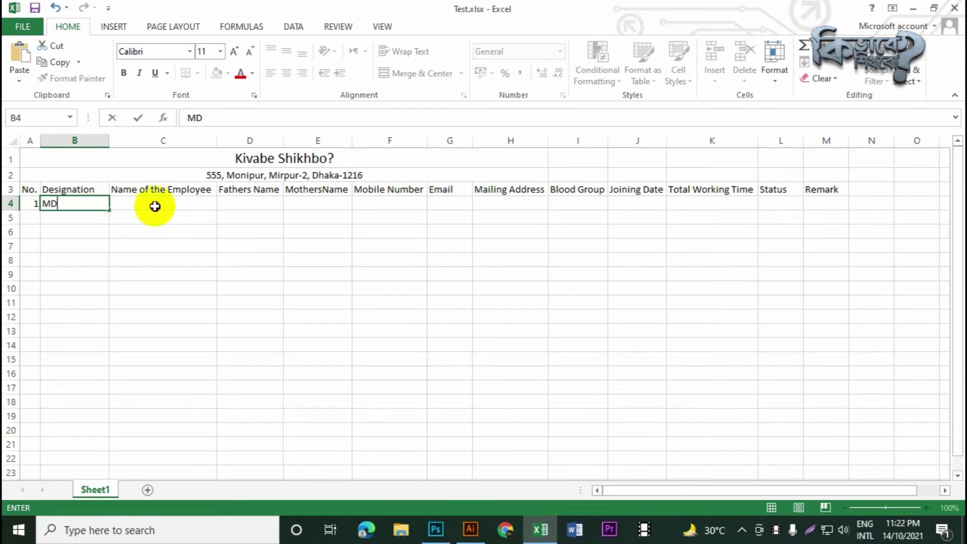
{"action": "left_click", "coordinate": [156, 207]}
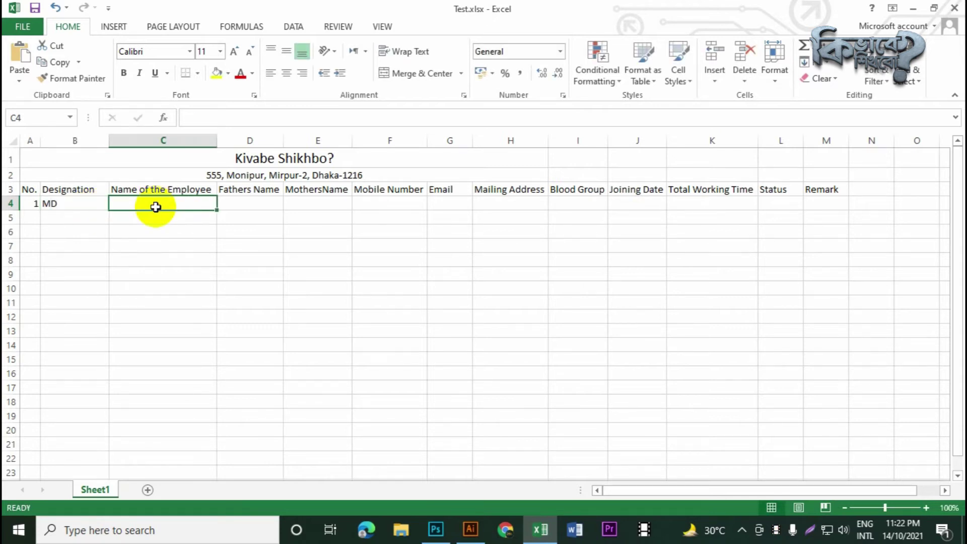
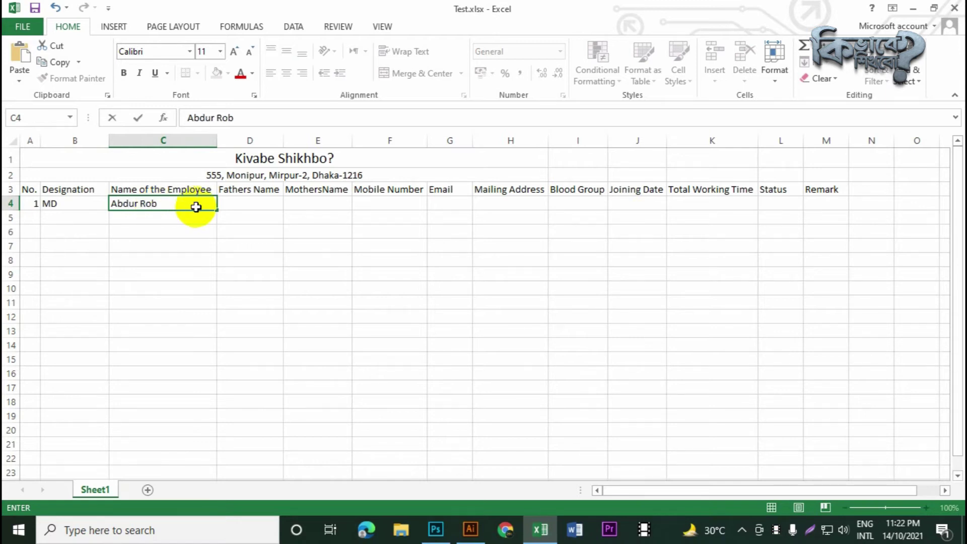
{"action": "left_click", "coordinate": [248, 209]}
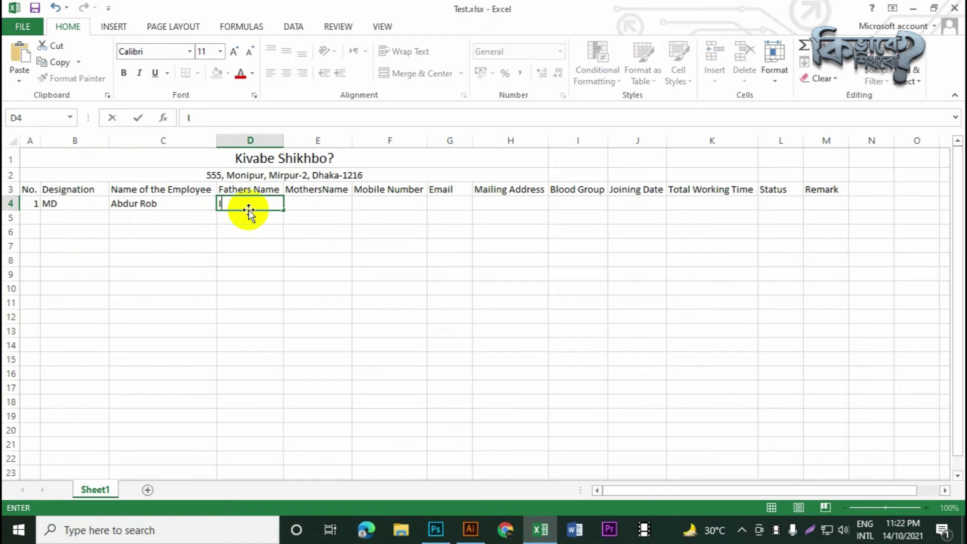
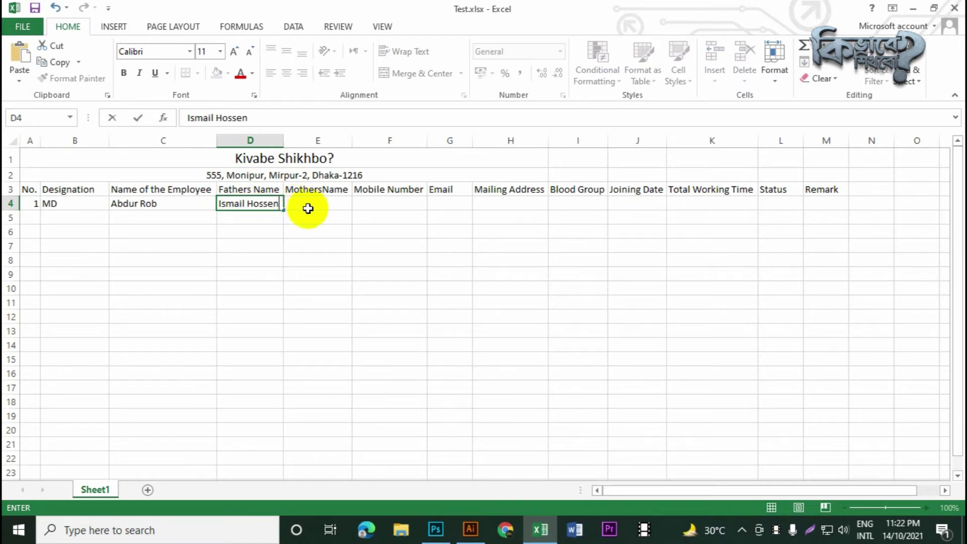
{"action": "left_click", "coordinate": [308, 209]}
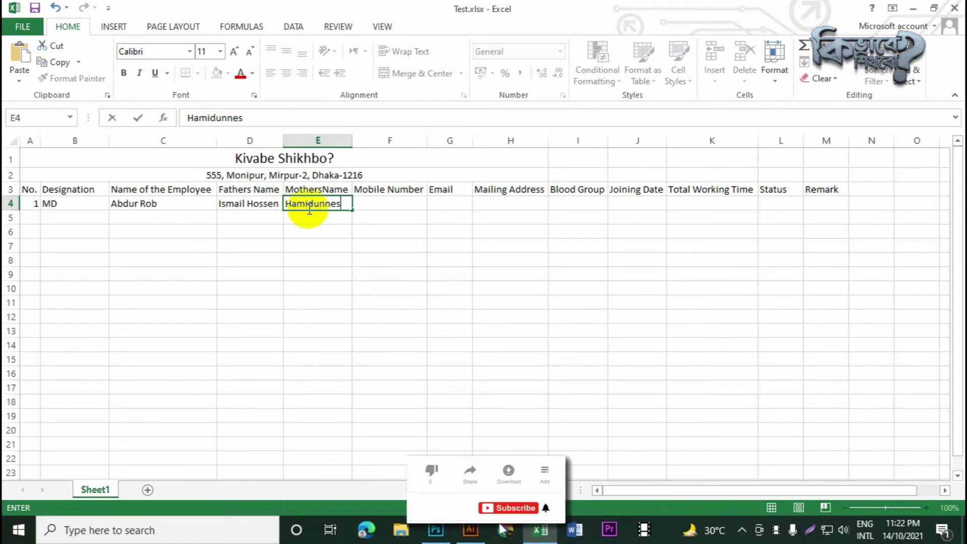
{"action": "left_click", "coordinate": [387, 203]}
Enter the placeholder mobile number and e-mail in F4:G4 and widen column G
{"action": "type", "text": "017"}
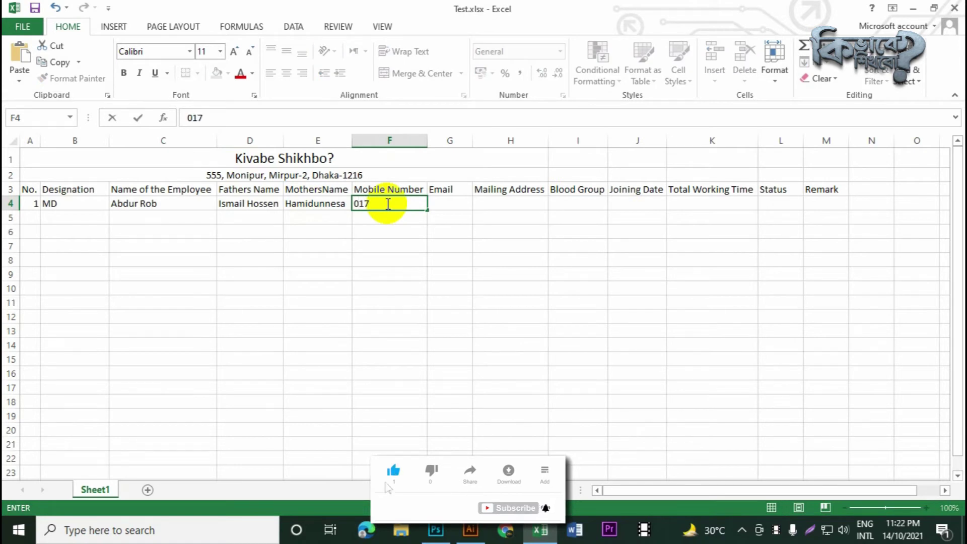
{"action": "type", "text": "xxxxxxxx"}
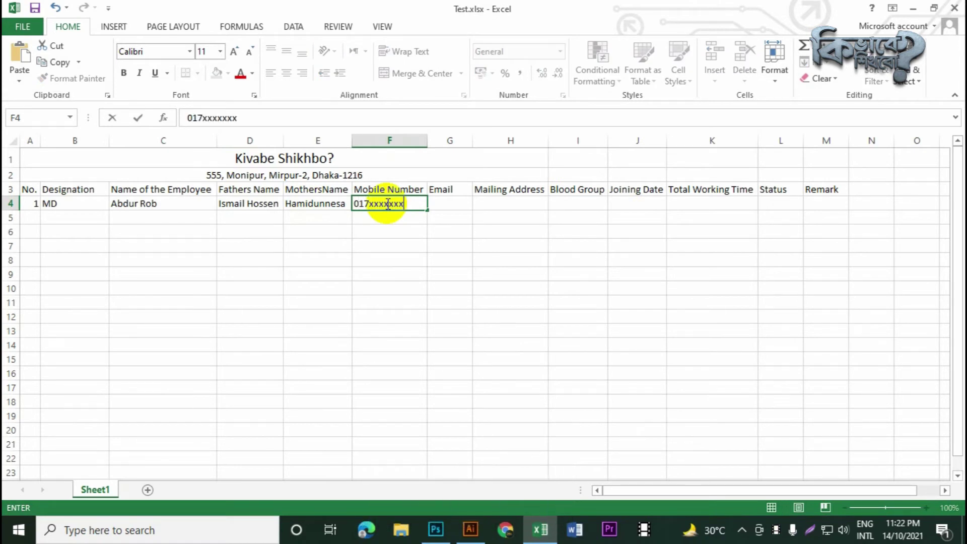
{"action": "left_click", "coordinate": [467, 209]}
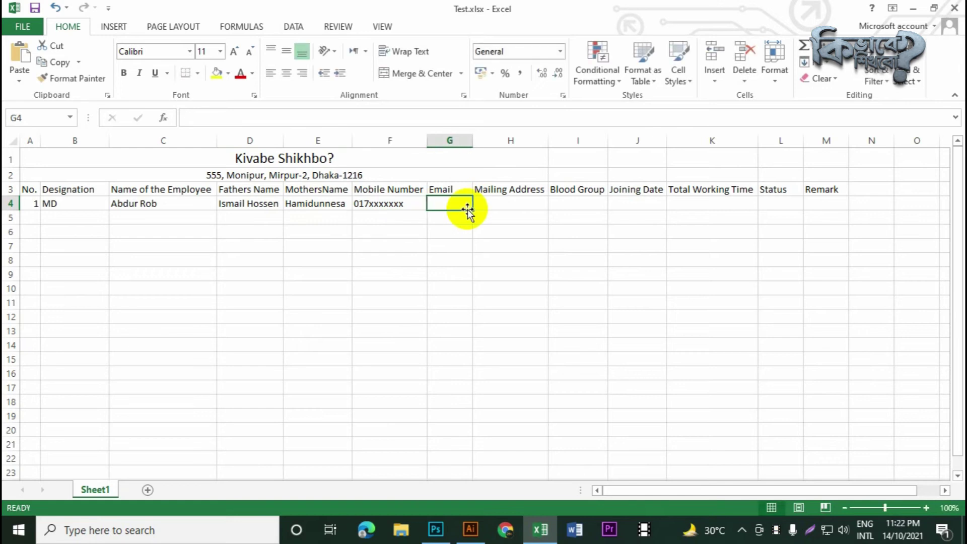
{"action": "type", "text": "your"}
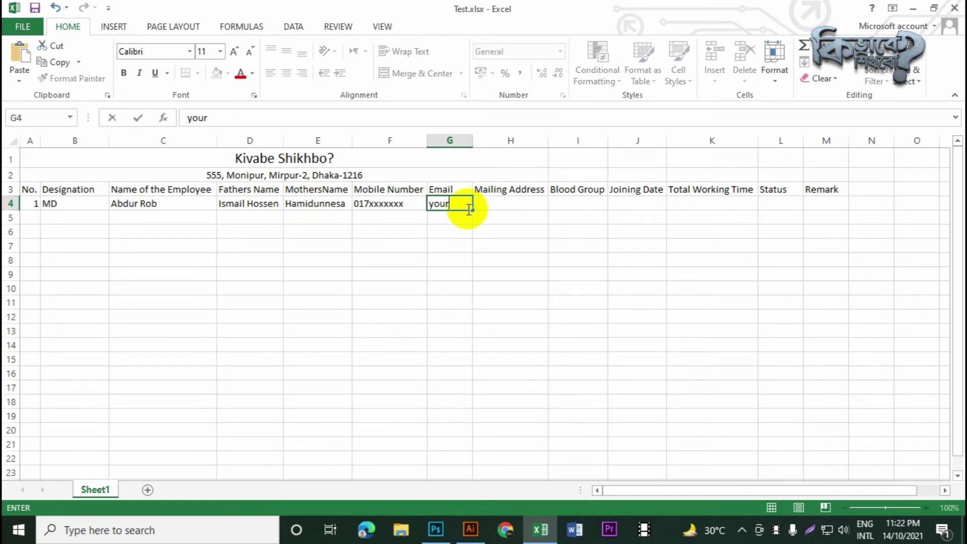
{"action": "type", "text": "email@gmai"}
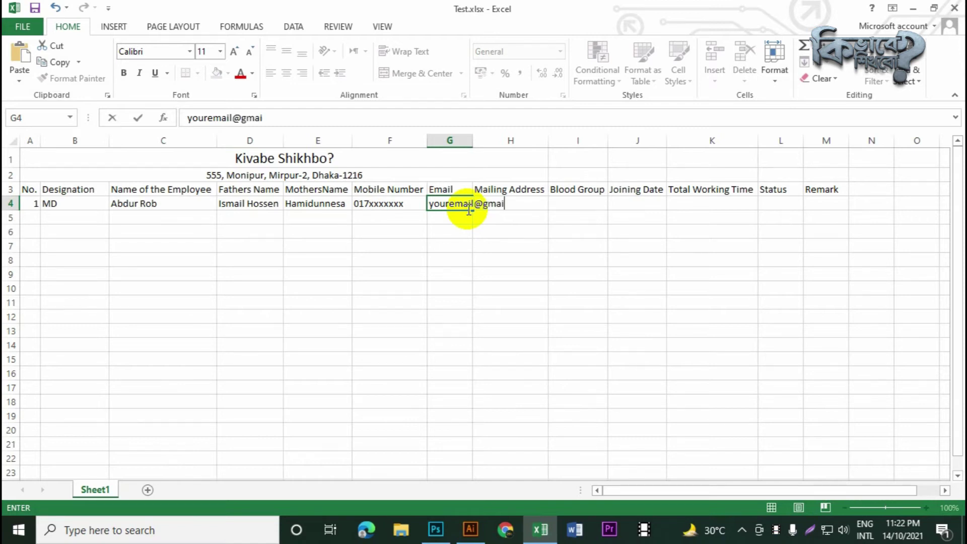
{"action": "type", "text": "l.com"}
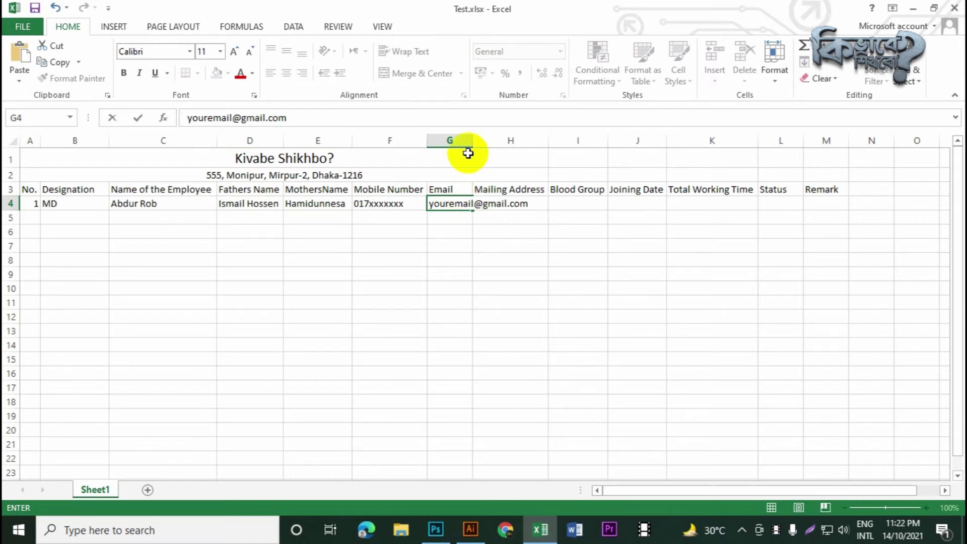
{"action": "left_click", "coordinate": [466, 141]}
{"action": "left_click_drag", "start_coordinate": [473, 138], "coordinate": [533, 137]}
Copy the row-2 address into H4 as the mailing address and autofit column H
{"action": "left_click", "coordinate": [571, 211]}
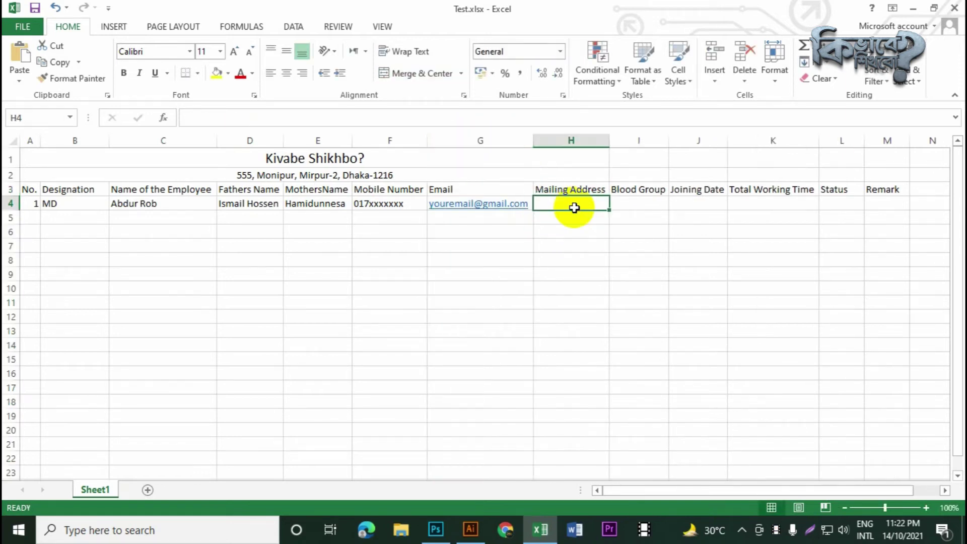
{"action": "left_click", "coordinate": [368, 175]}
{"action": "double_click", "coordinate": [404, 178]}
{"action": "left_click_drag", "start_coordinate": [421, 174], "coordinate": [238, 176]}
{"action": "key", "text": "ctrl+c"}
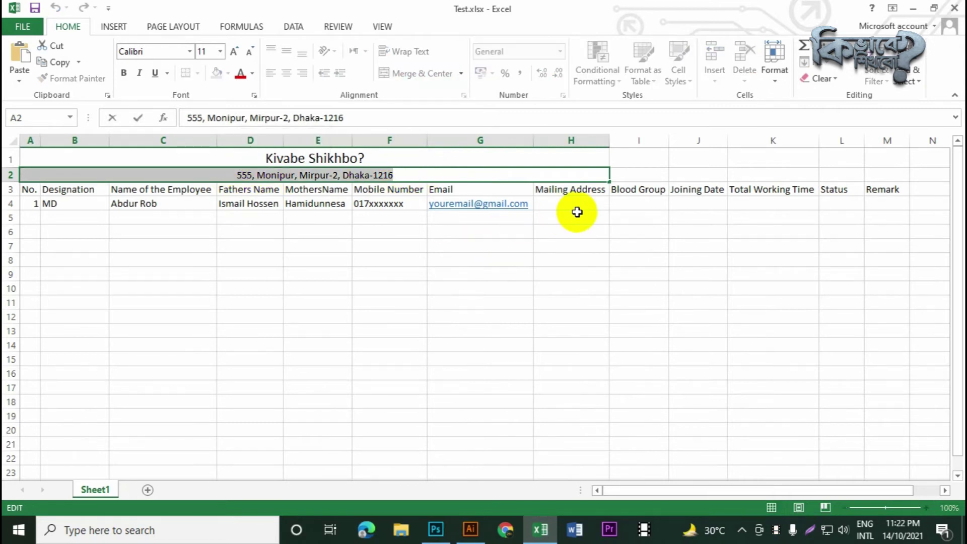
{"action": "left_click", "coordinate": [568, 205]}
{"action": "key", "text": "ctrl+v"}
{"action": "left_click", "coordinate": [615, 272]}
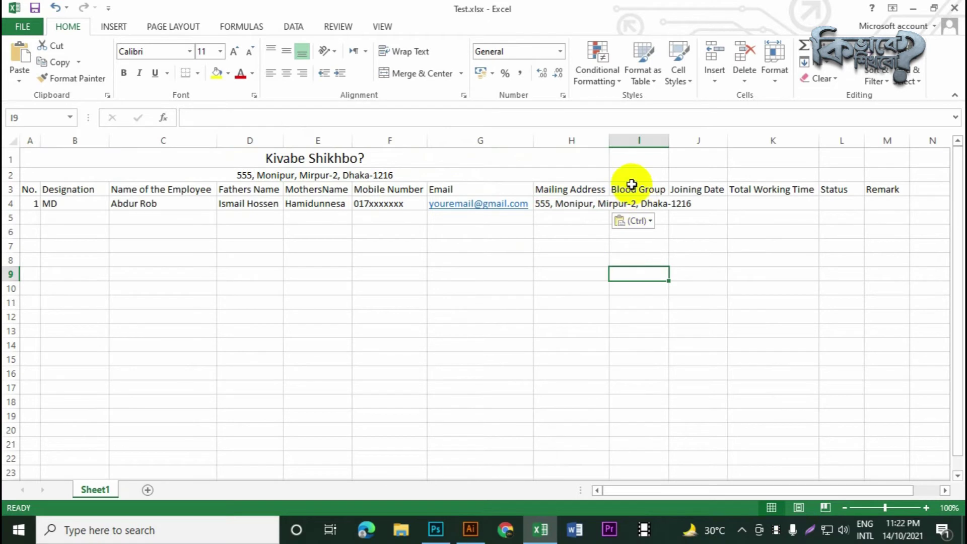
{"action": "double_click", "coordinate": [610, 140]}
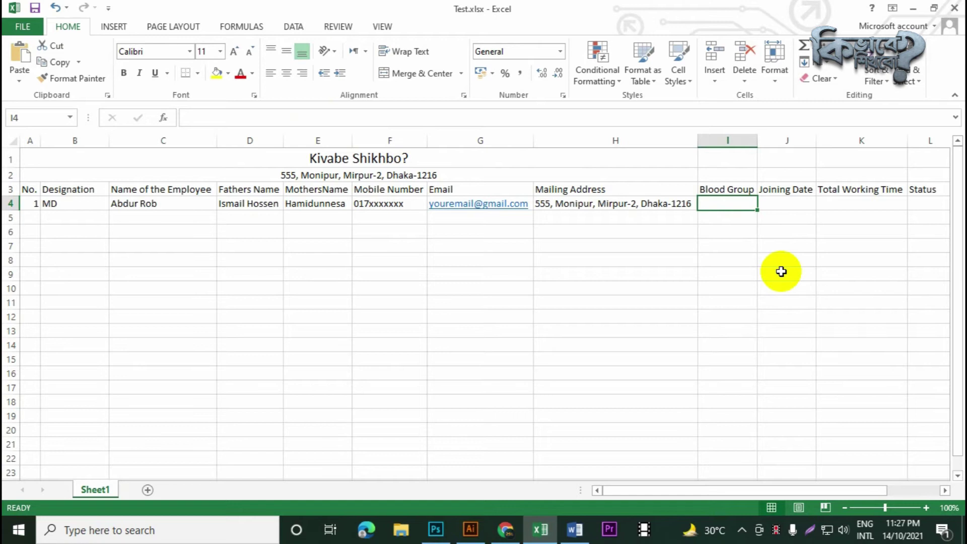
{"action": "left_click", "coordinate": [744, 242]}
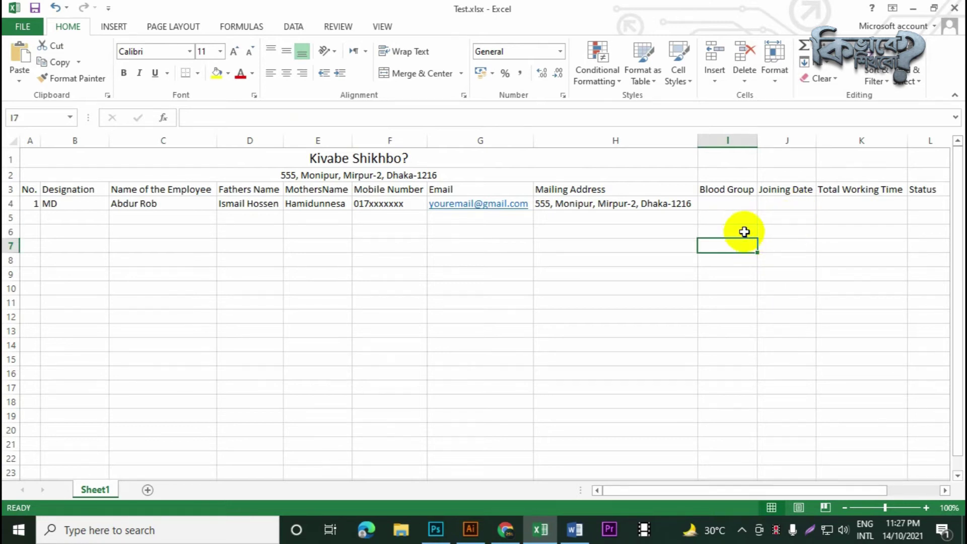
{"action": "left_click", "coordinate": [741, 206]}
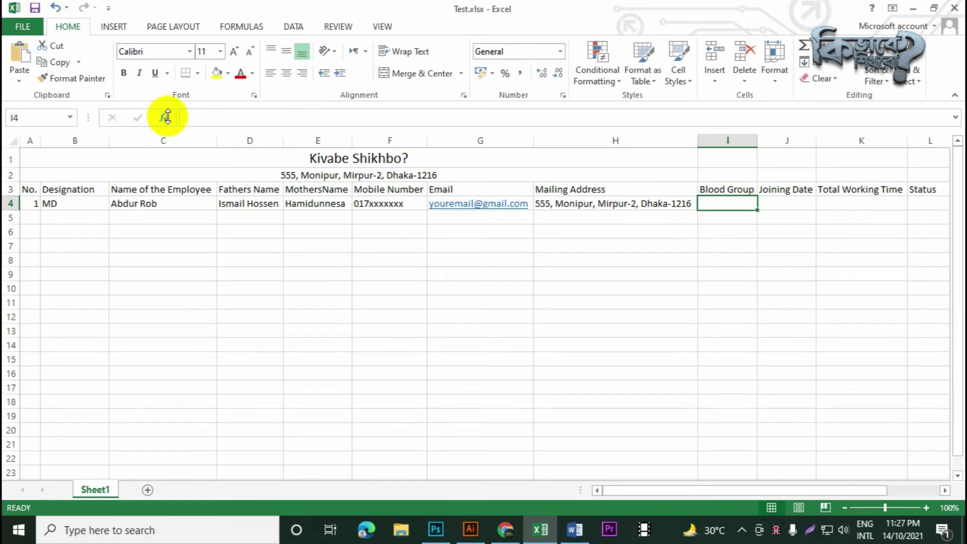
Give I4 a List data validation with source A+,A-,B+,B-,O+,O-,AB+,AB-
{"action": "left_click", "coordinate": [308, 26]}
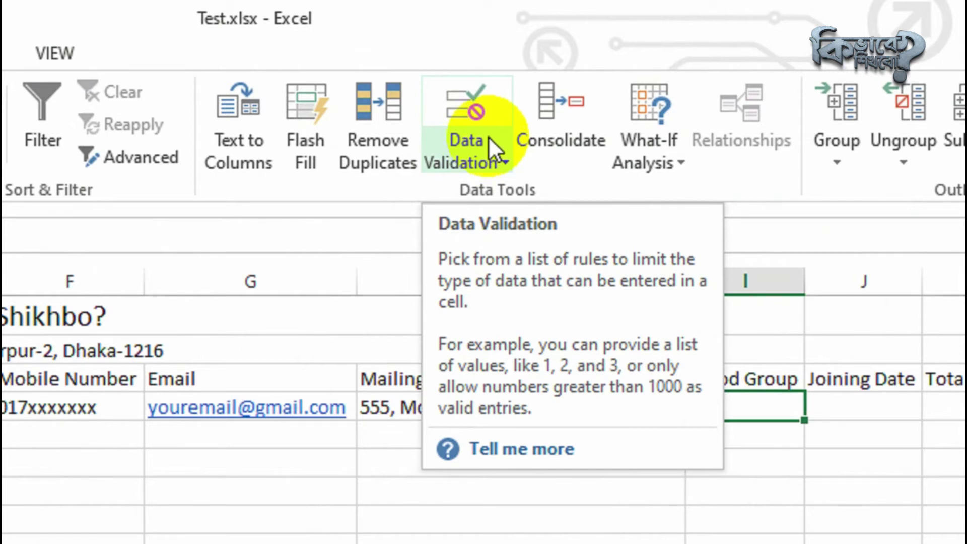
{"action": "left_click", "coordinate": [489, 140]}
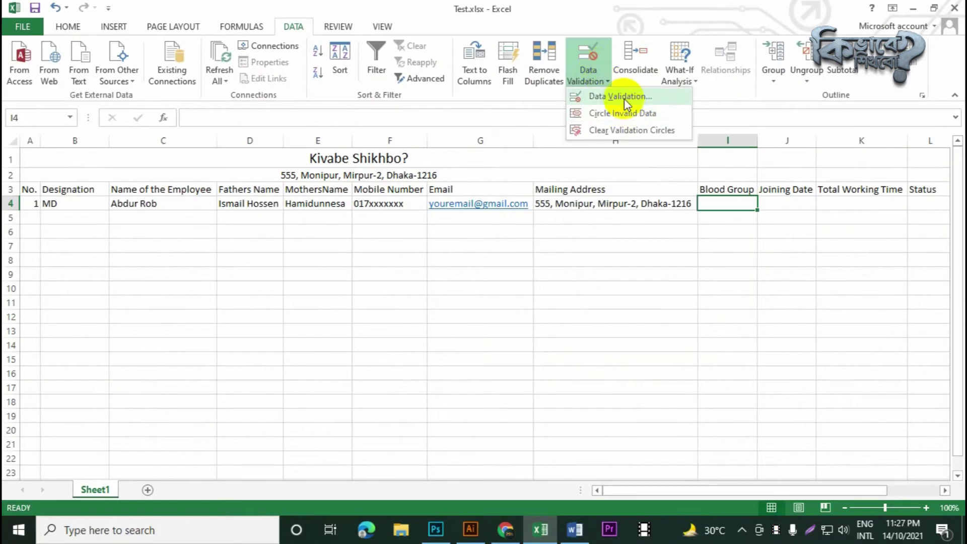
{"action": "left_click", "coordinate": [626, 103]}
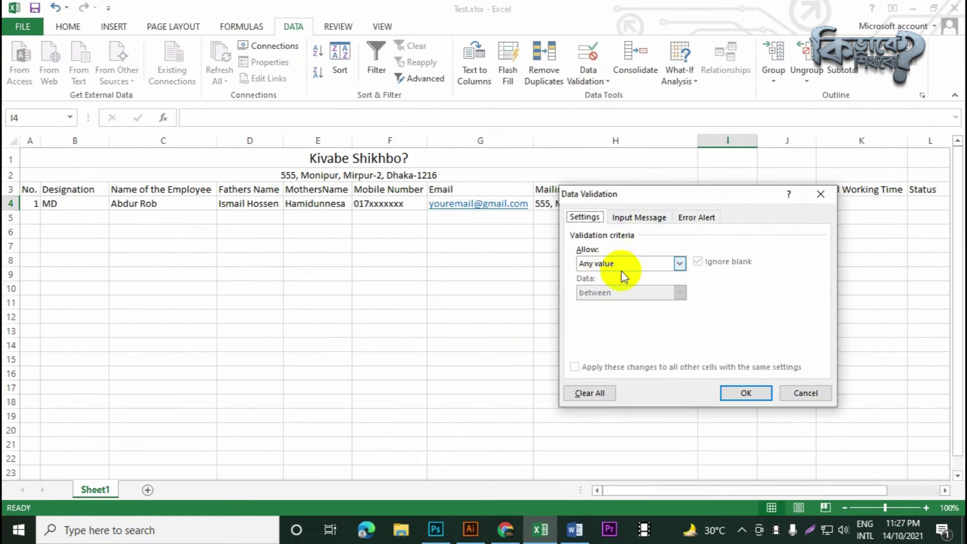
{"action": "left_click", "coordinate": [670, 267]}
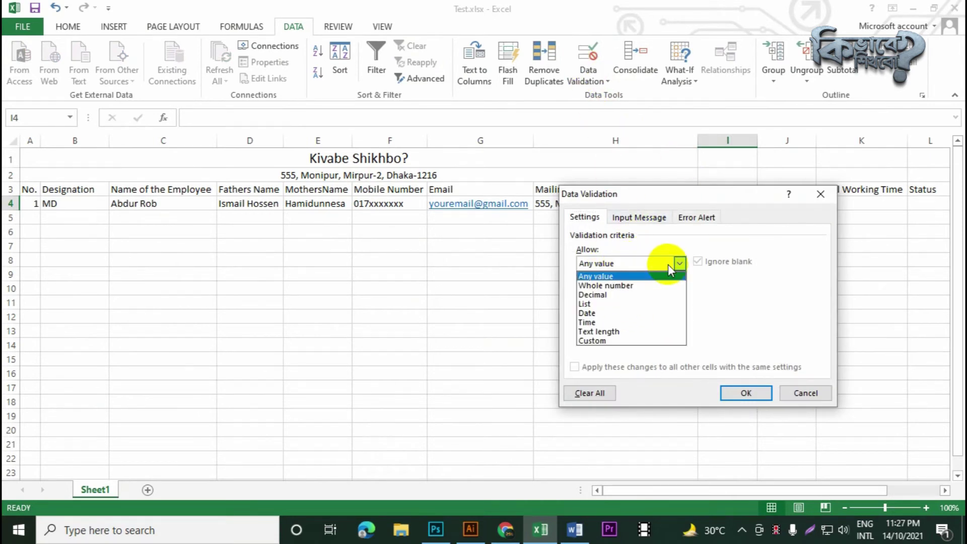
{"action": "left_click", "coordinate": [611, 304]}
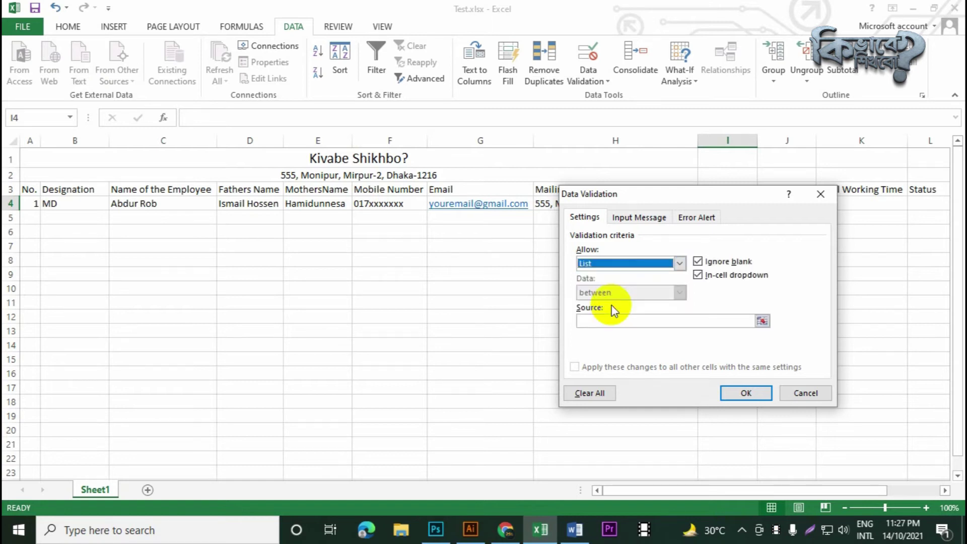
{"action": "left_click", "coordinate": [600, 324]}
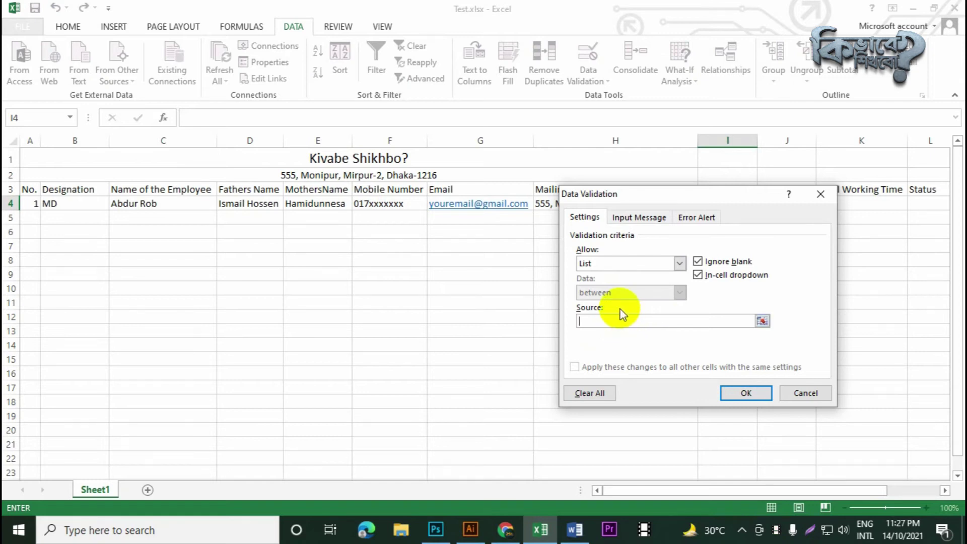
{"action": "type", "text": "A+, A-,B+,B-,O+,O-,AB+,AB-"}
{"action": "left_click", "coordinate": [595, 322]}
{"action": "key", "text": "BackSpace"}
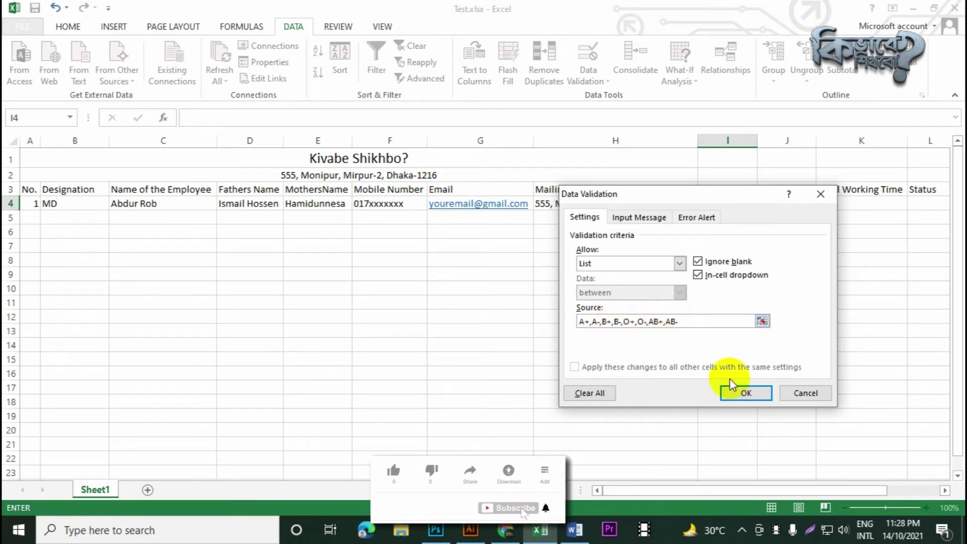
{"action": "left_click", "coordinate": [746, 394]}
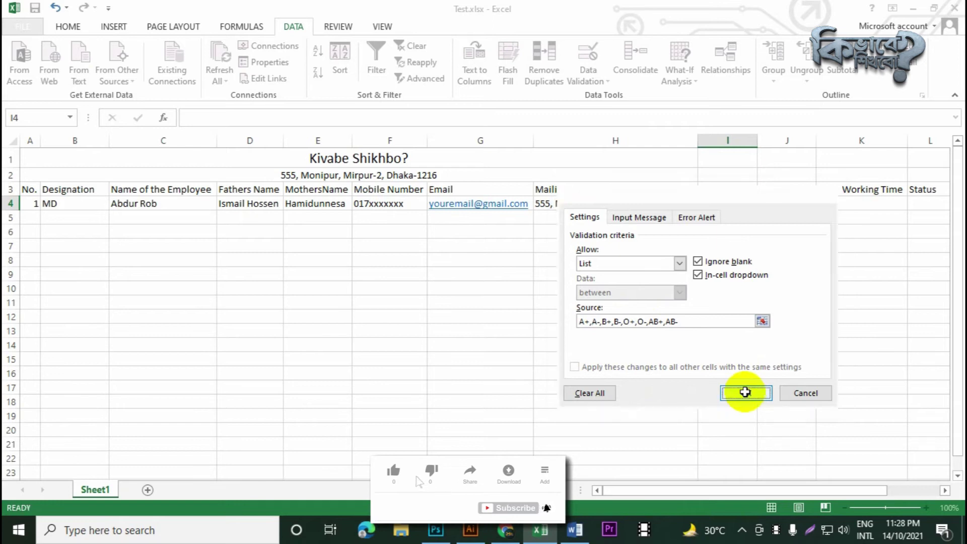
Test the I4 dropdown by choosing A+ and then O+
{"action": "left_click", "coordinate": [708, 331]}
{"action": "left_click", "coordinate": [730, 209]}
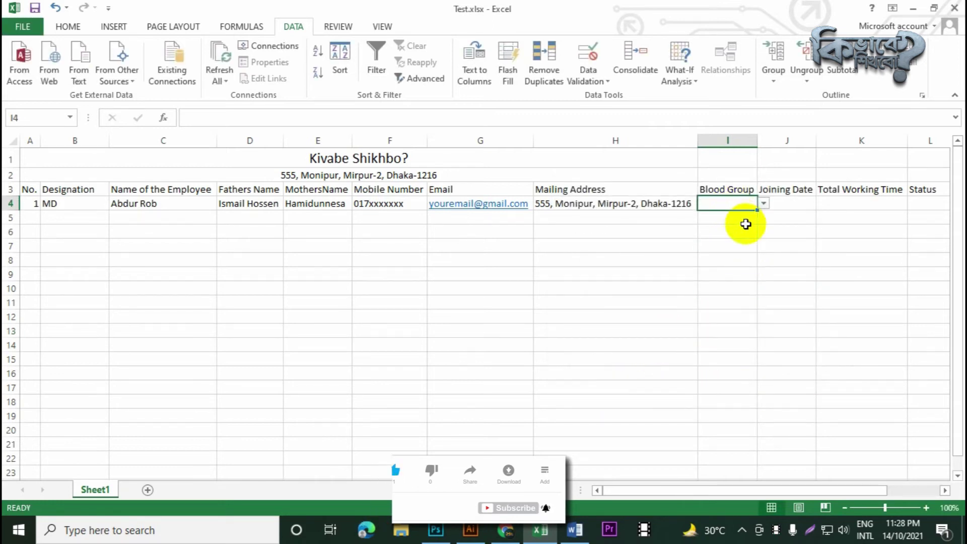
{"action": "left_click", "coordinate": [763, 204]}
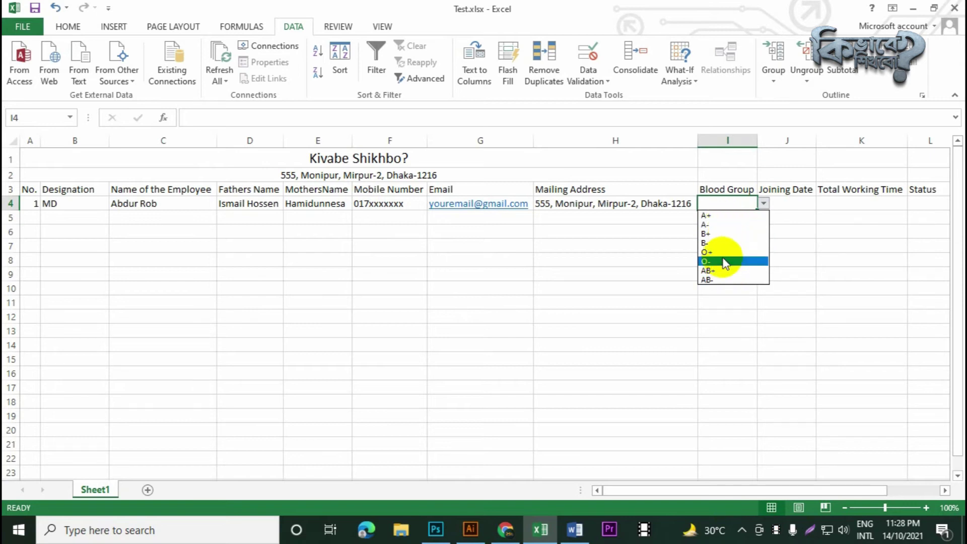
{"action": "left_click", "coordinate": [719, 217]}
{"action": "left_click", "coordinate": [764, 204]}
{"action": "left_click", "coordinate": [740, 252]}
Clear the O+ test value from I4 and select the Total Working Time cell K4
{"action": "left_click", "coordinate": [768, 207]}
{"action": "left_click", "coordinate": [733, 206]}
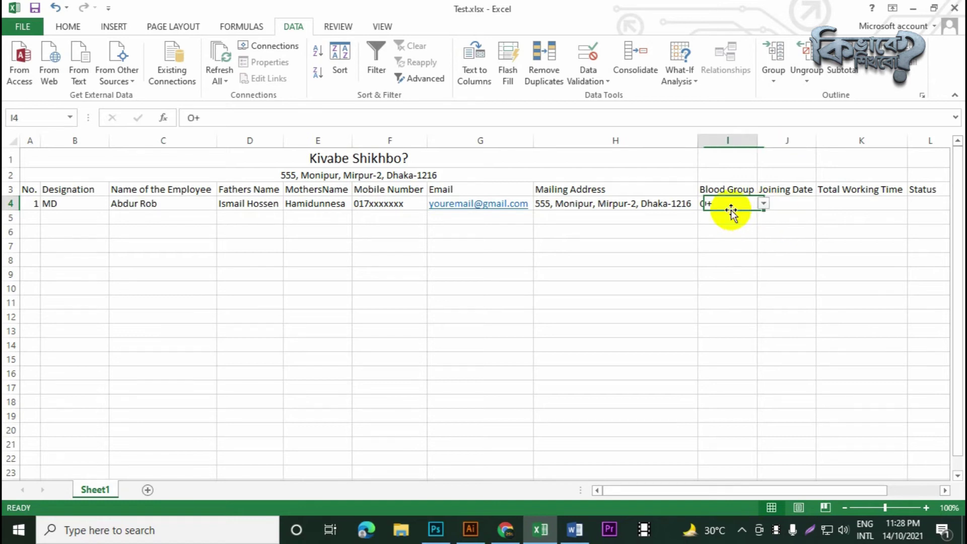
{"action": "key", "text": "Delete"}
{"action": "left_click", "coordinate": [753, 302]}
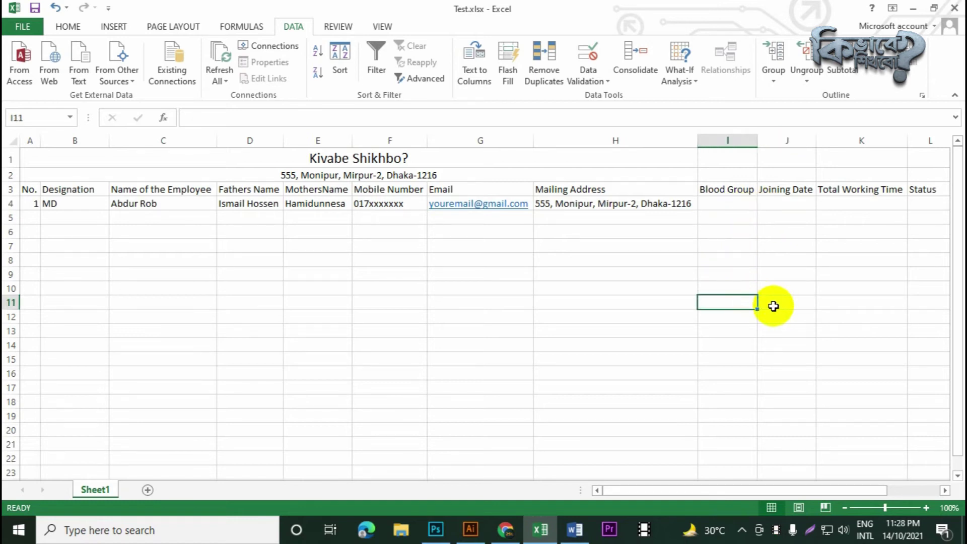
{"action": "left_click_drag", "start_coordinate": [779, 489], "coordinate": [868, 482]}
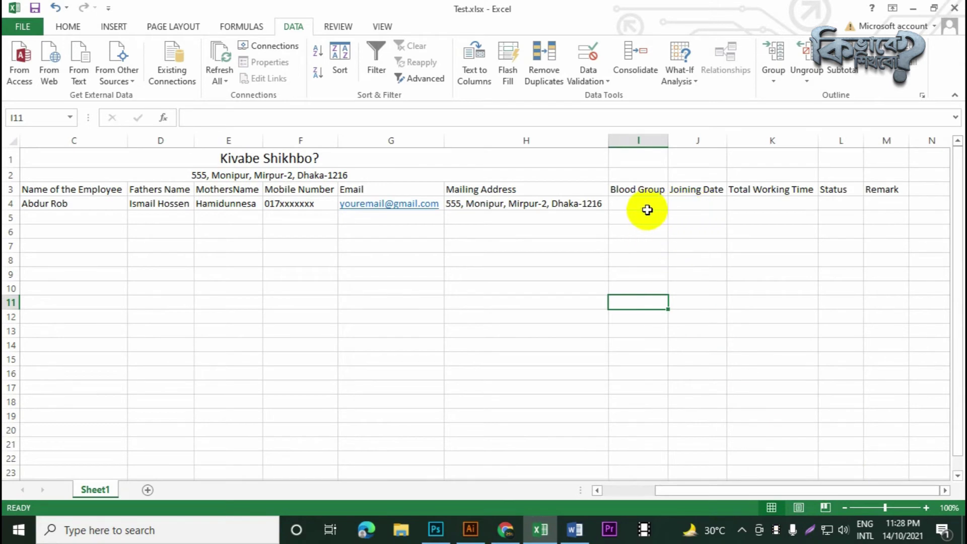
{"action": "left_click", "coordinate": [702, 202]}
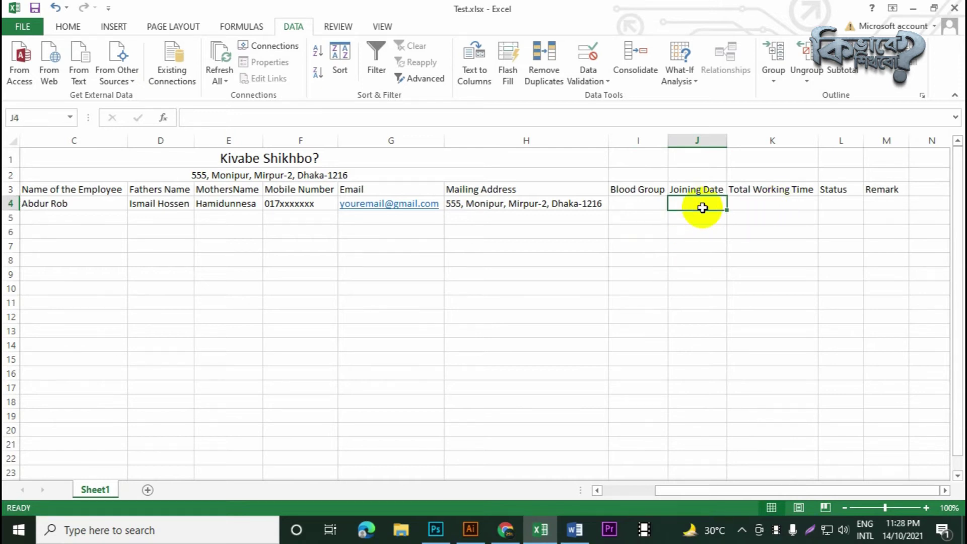
{"action": "left_click", "coordinate": [763, 208]}
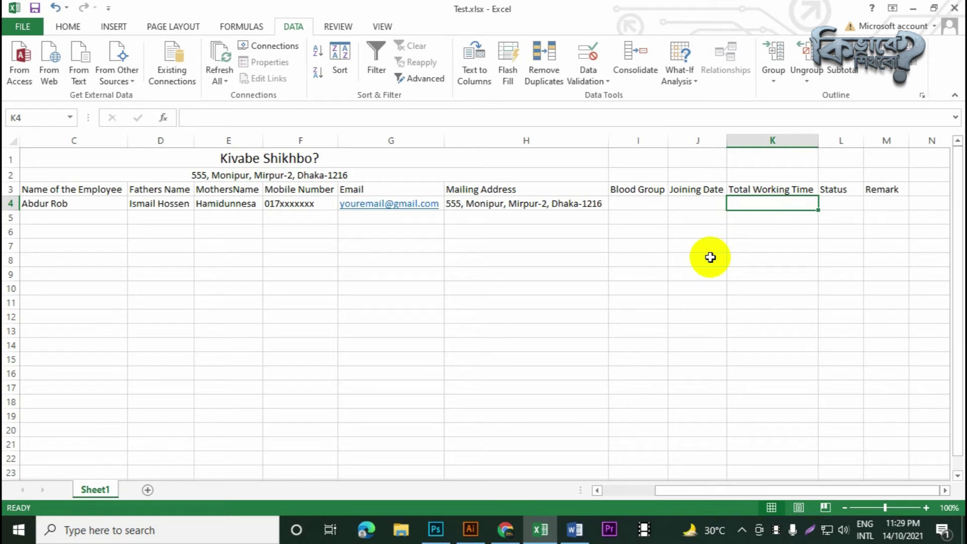
Start K4's formula as =IF(ISBLANK(J4 using the ISBLANK autocomplete entry
{"action": "type", "text": "=I"}
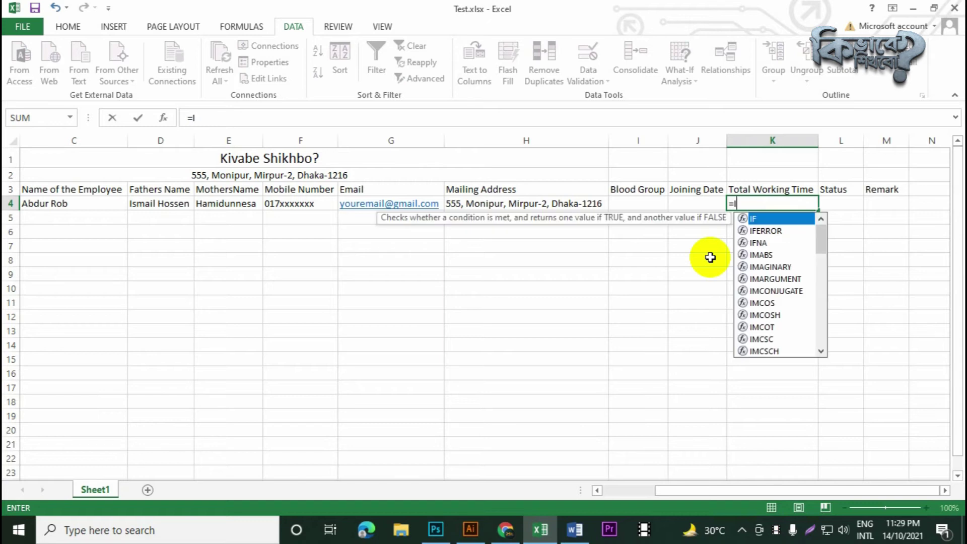
{"action": "type", "text": "F"}
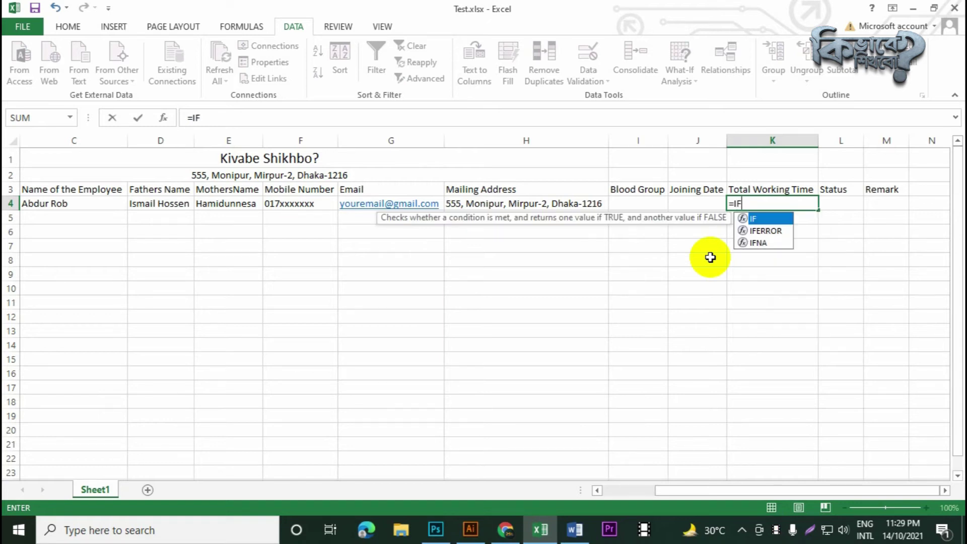
{"action": "type", "text": "("}
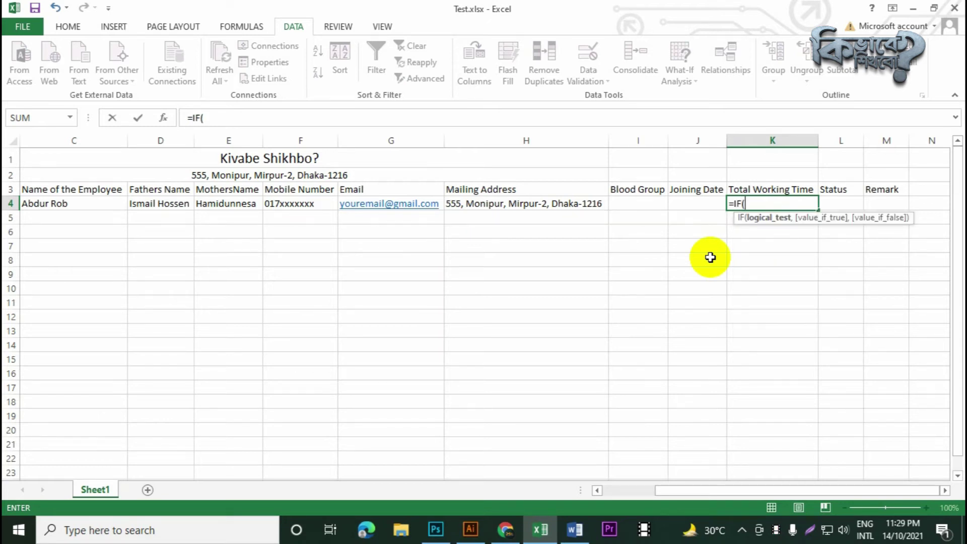
{"action": "type", "text": "Is"}
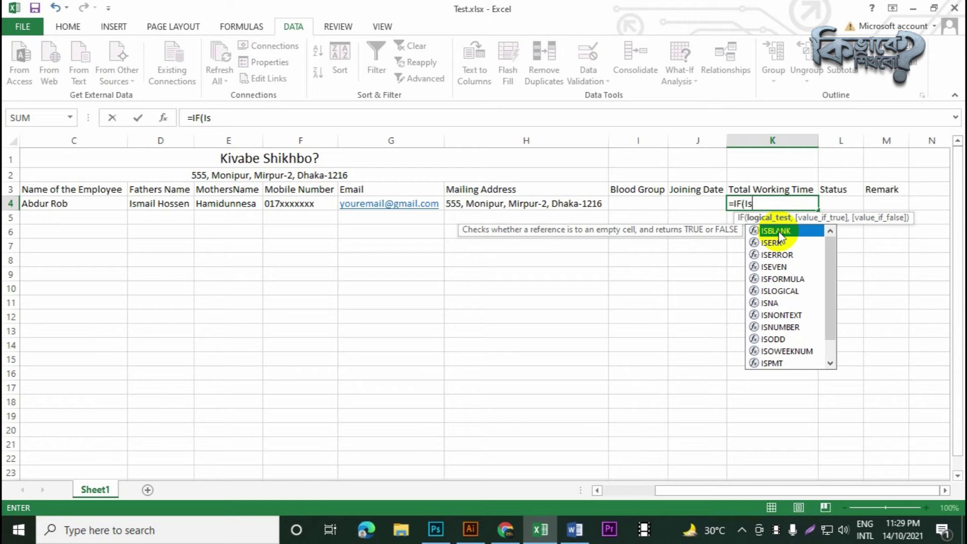
{"action": "double_click", "coordinate": [778, 231]}
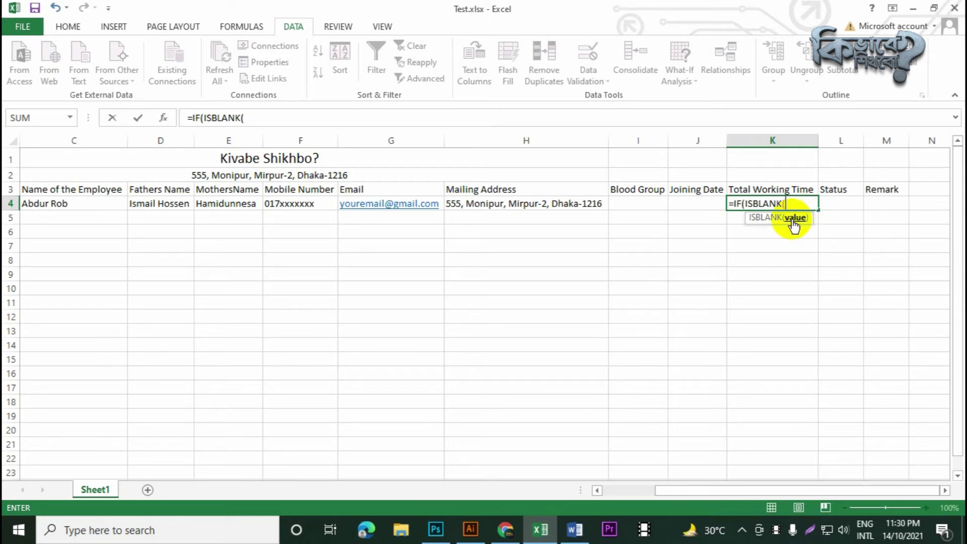
{"action": "left_click", "coordinate": [707, 204]}
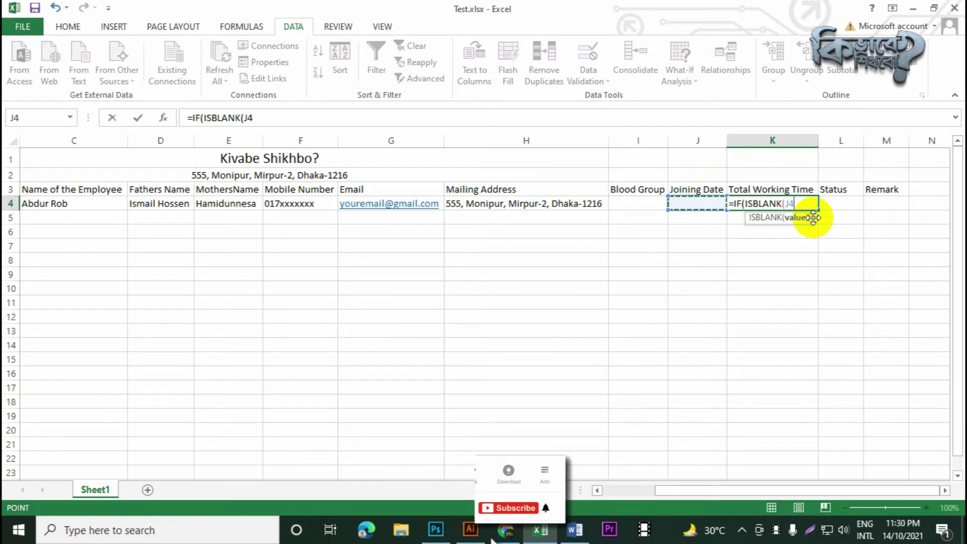
Make K4's formula return empty text for a blank J4 and begin the DatedIF function
{"action": "type", "text": ")"}
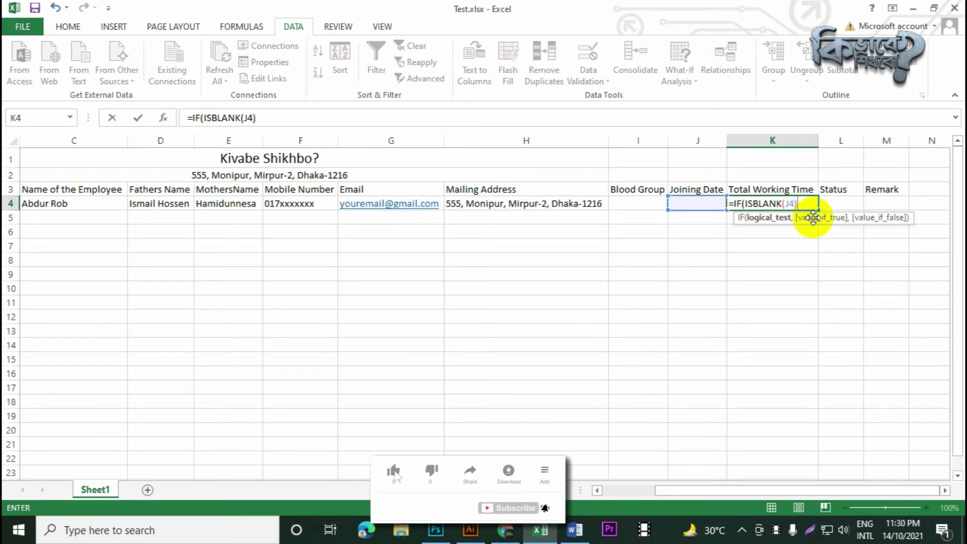
{"action": "type", "text": ","}
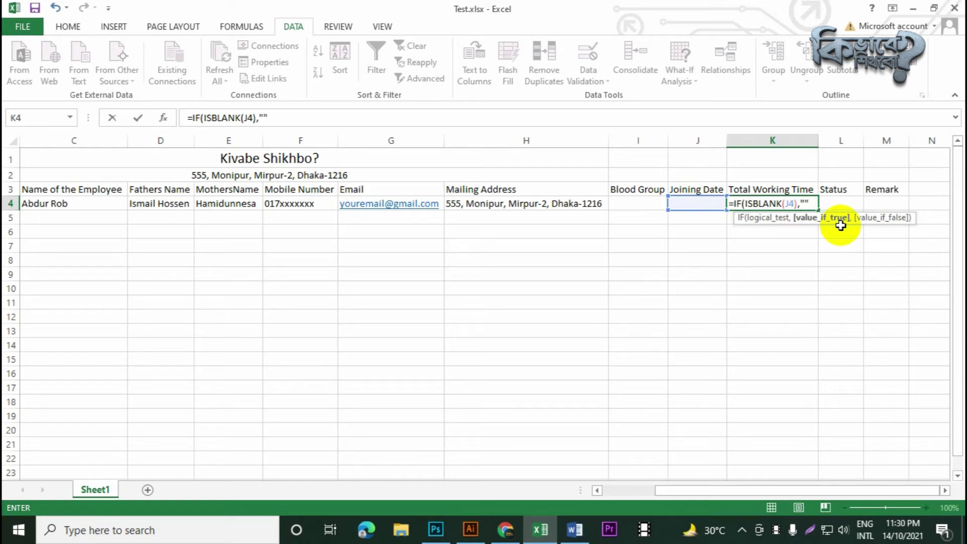
{"action": "type", "text": ","}
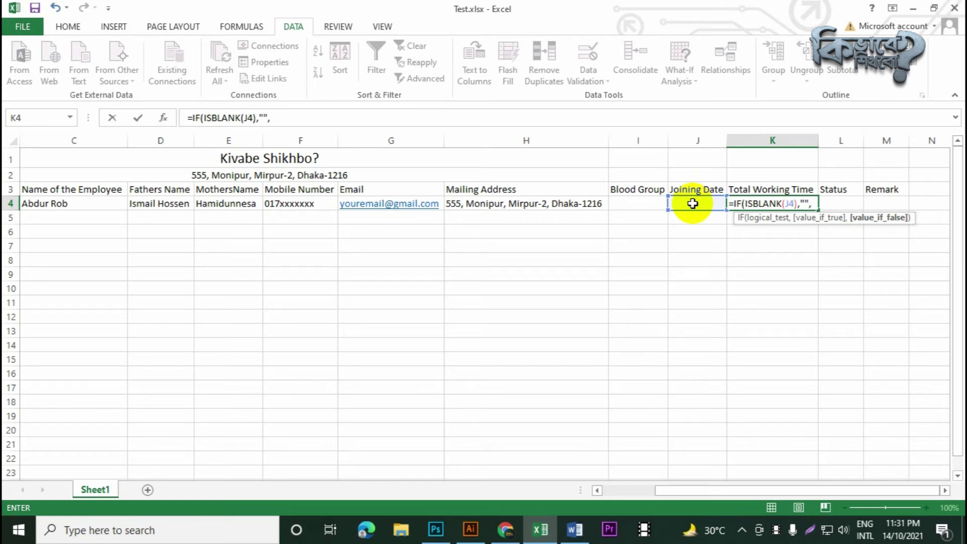
{"action": "type", "text": "D"}
{"action": "key", "text": "BackSpace"}
{"action": "key", "text": "BackSpace"}
{"action": "type", "text": "ate"}
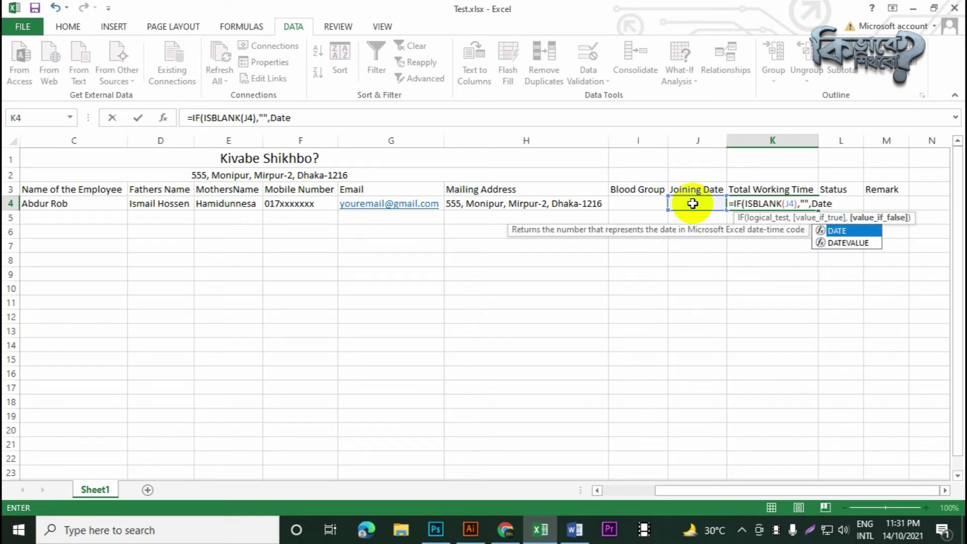
{"action": "type", "text": "d"}
{"action": "type", "text": "IF"}
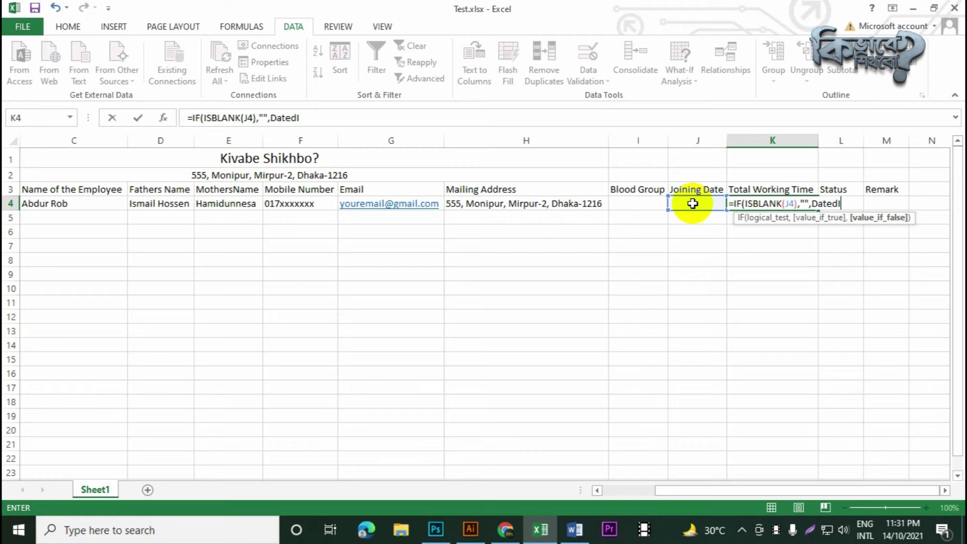
{"action": "left_click", "coordinate": [693, 203]}
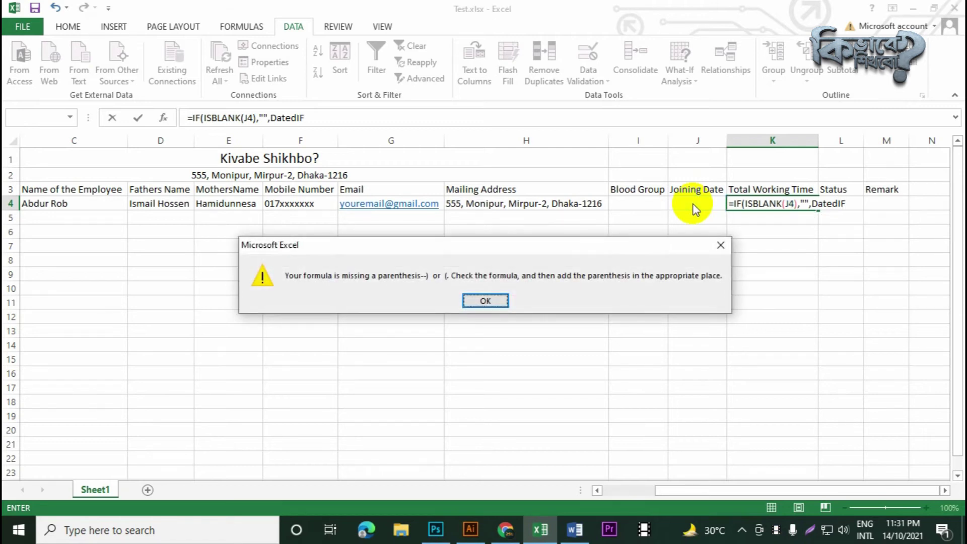
Give DatedIF Joining Date J4 as its start date and Today() as its end date
{"action": "key", "text": "Return"}
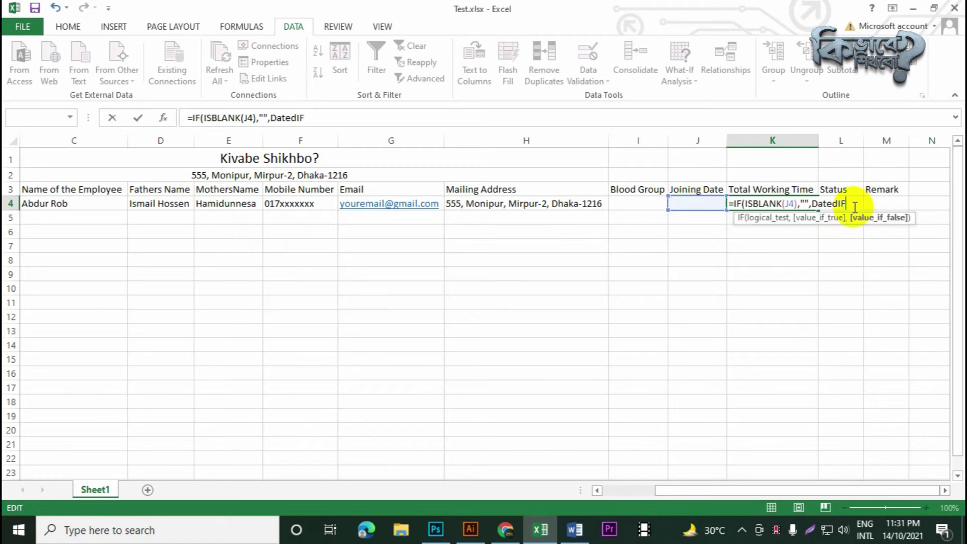
{"action": "type", "text": "("}
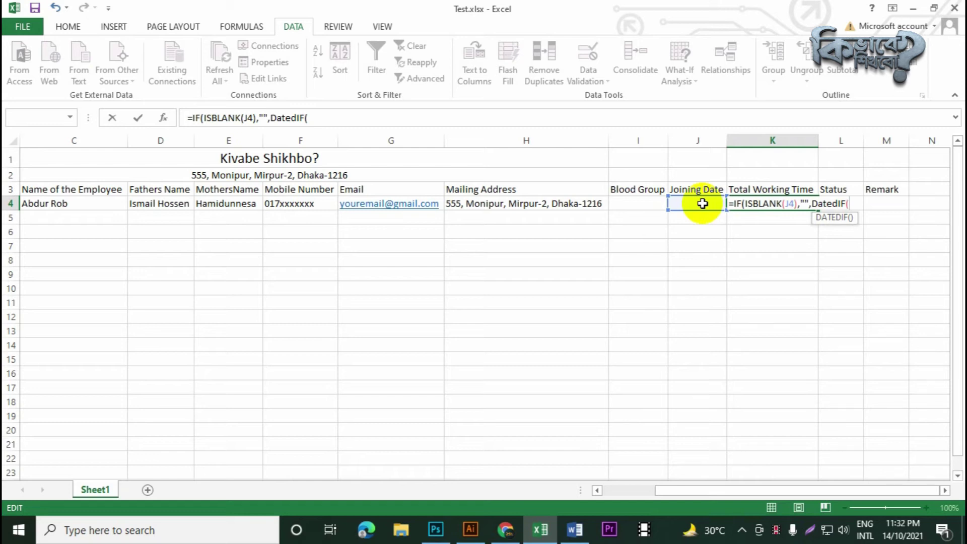
{"action": "left_click", "coordinate": [702, 204]}
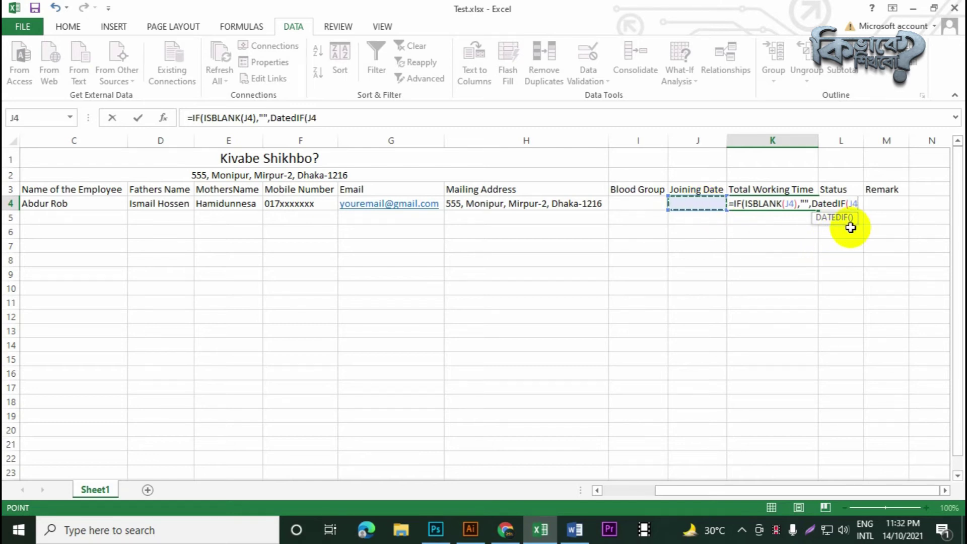
{"action": "type", "text": ","}
{"action": "type", "text": "T"}
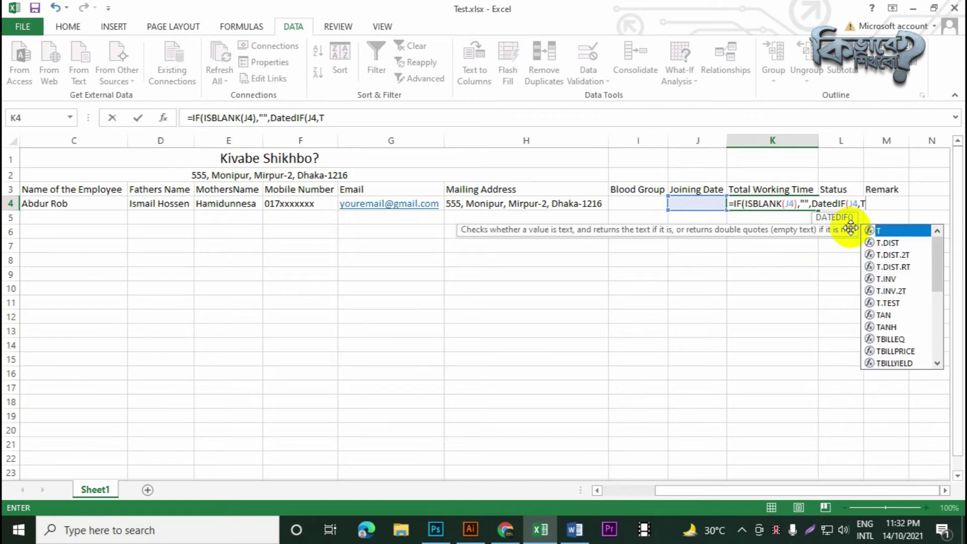
{"action": "type", "text": "oday"}
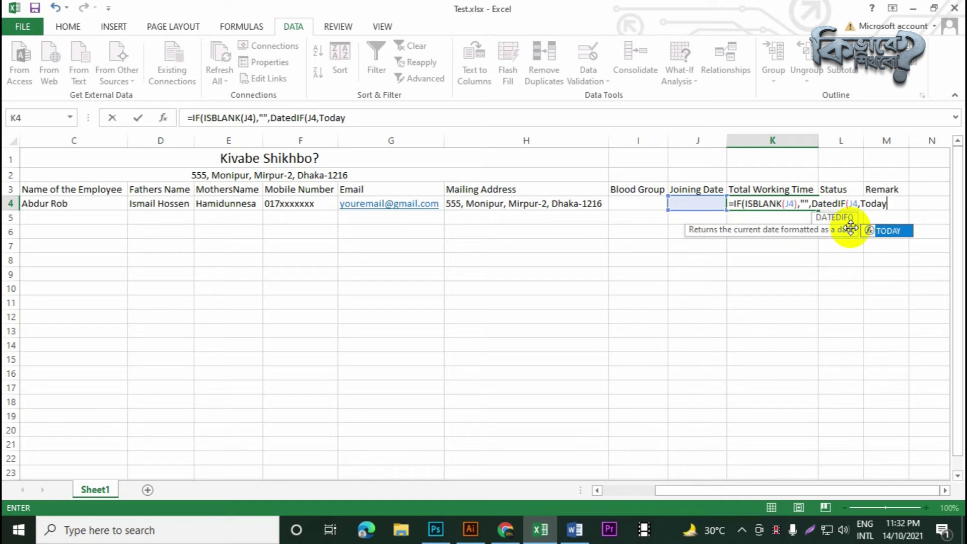
{"action": "type", "text": "()"}
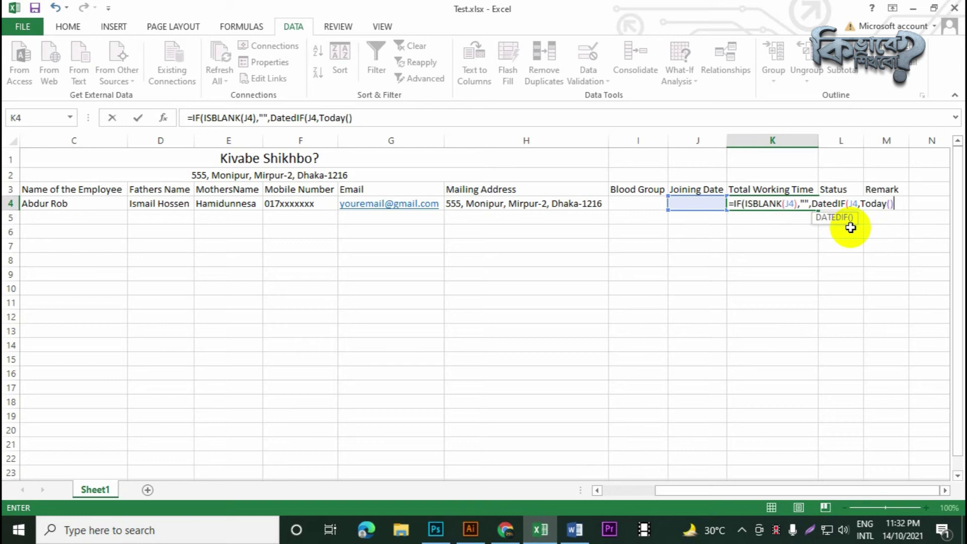
{"action": "type", "text": ","}
Add the "Y" unit and the "Years" label, then join the next part with &
{"action": "type", "text": "\"\""}
{"action": "type", "text": "Y\")"}
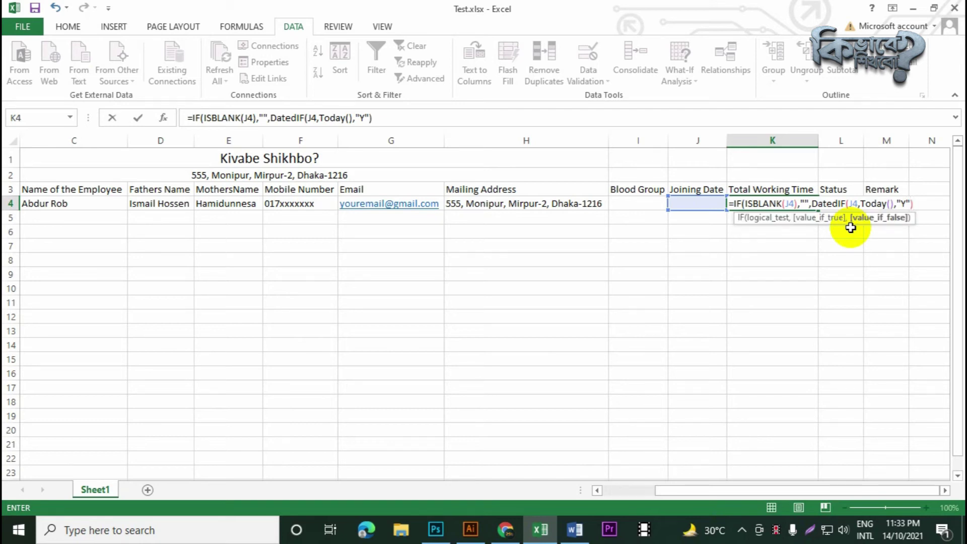
{"action": "type", "text": "&"}
{"action": "type", "text": "\"Years"}
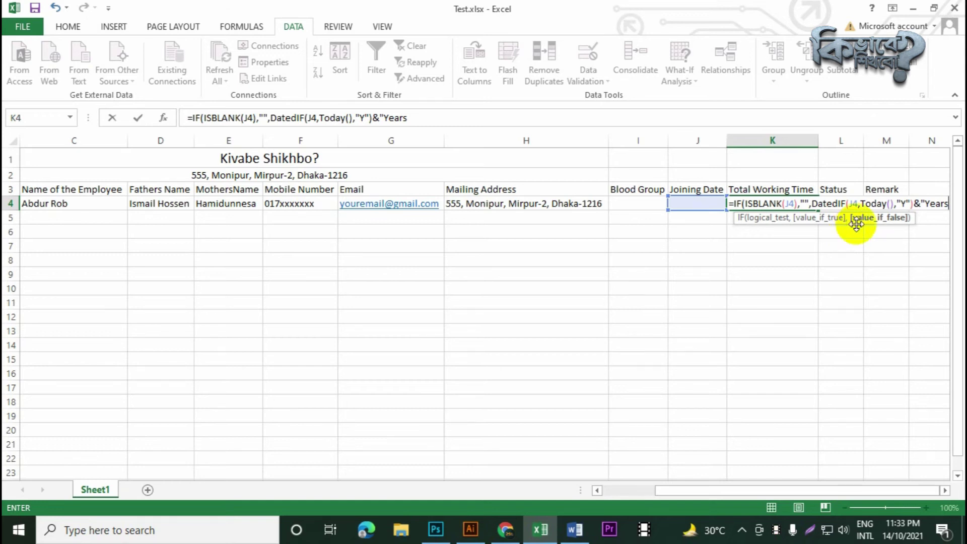
{"action": "left_click", "coordinate": [439, 113]}
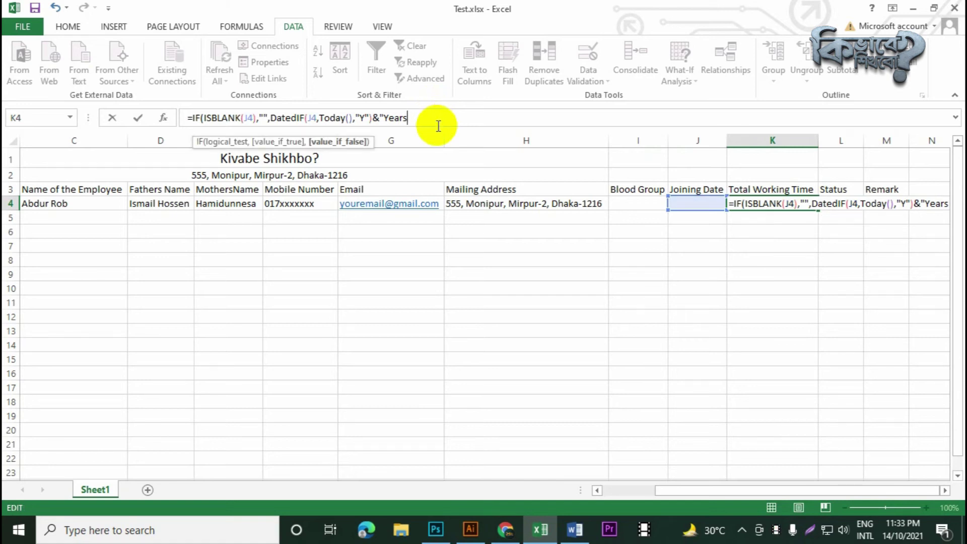
{"action": "type", "text": "\"&"}
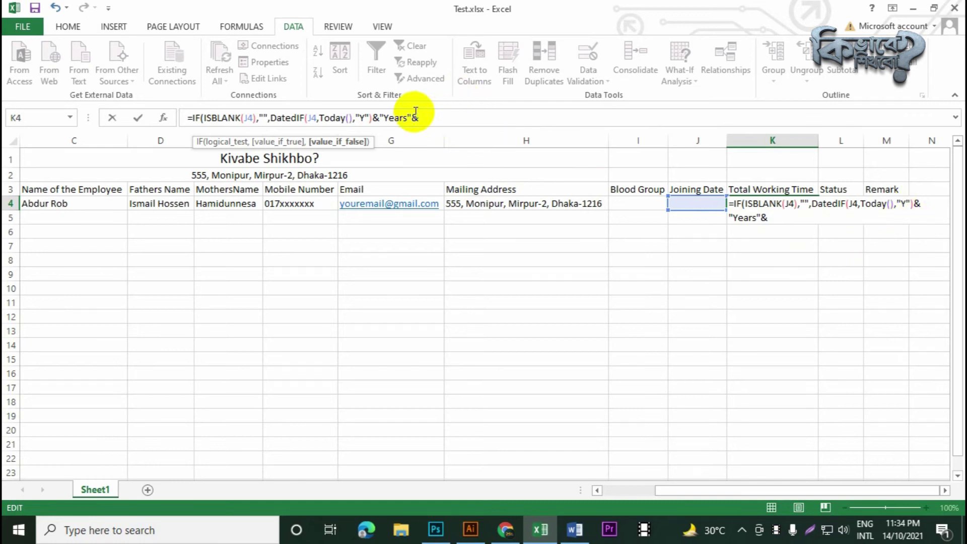
{"action": "left_click", "coordinate": [432, 117]}
Append DatedIf(J4,TODAY(),"YM") followed by the word "Months" to K4's formula
{"action": "type", "text": "Da"}
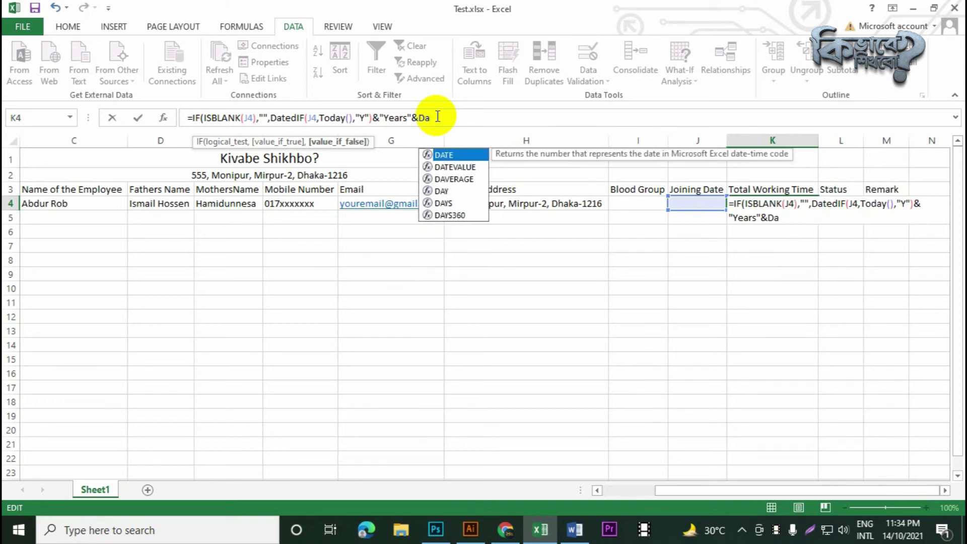
{"action": "type", "text": "ted"}
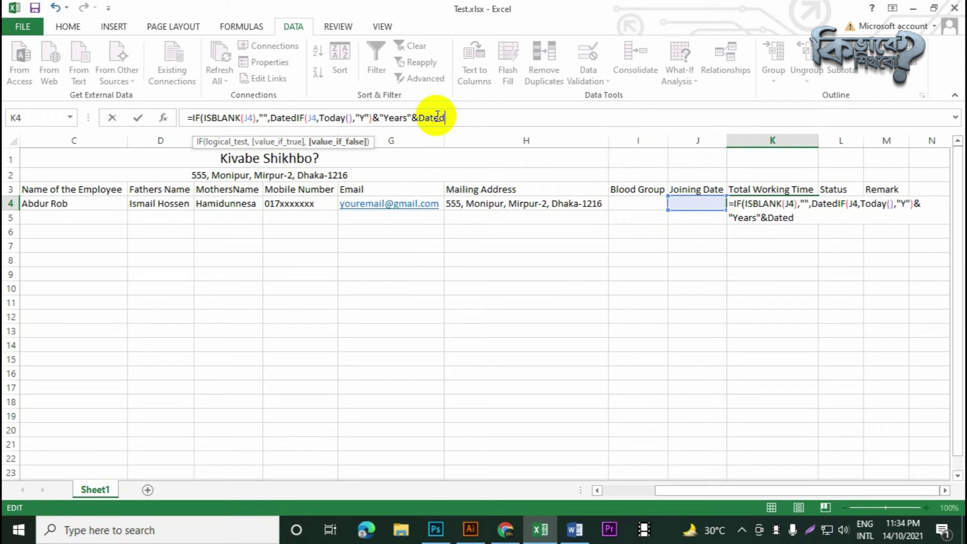
{"action": "type", "text": "If"}
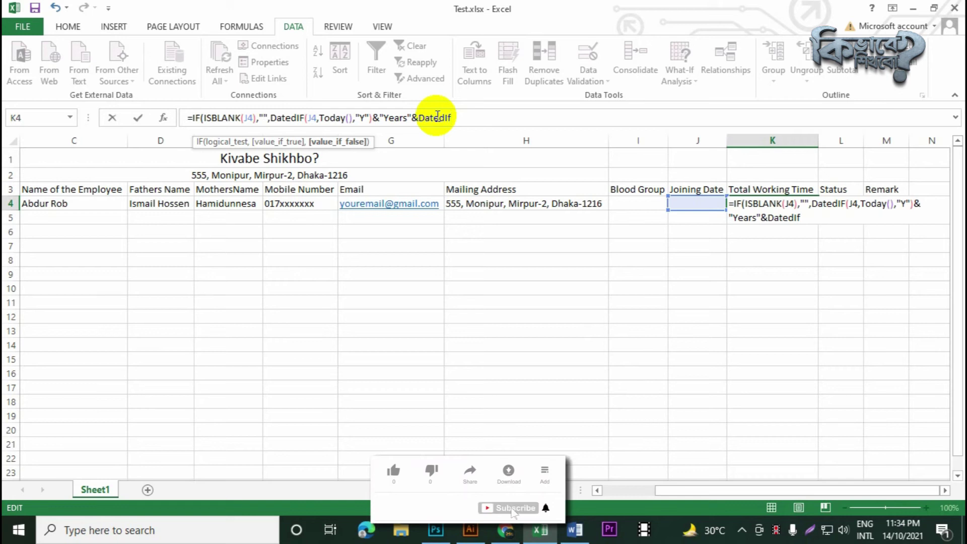
{"action": "type", "text": "("}
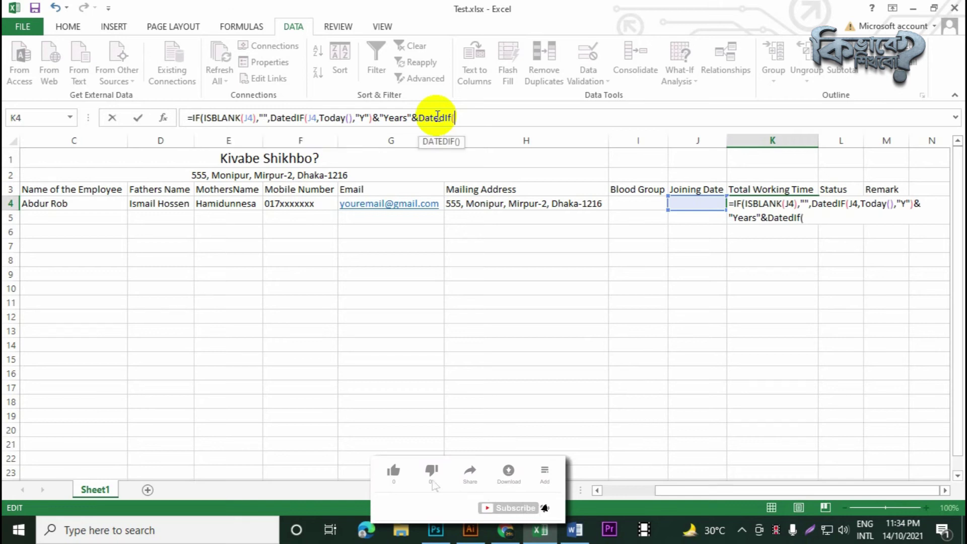
{"action": "left_click", "coordinate": [689, 207]}
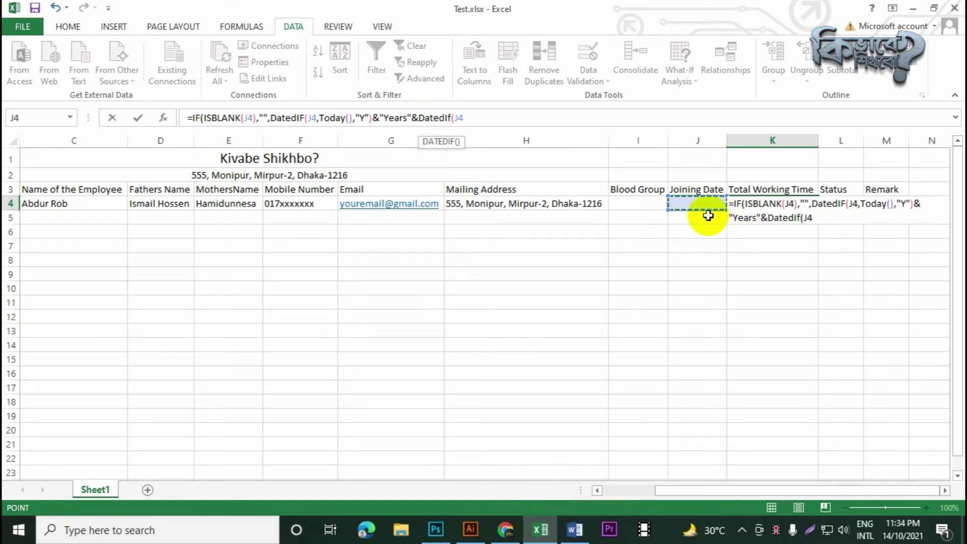
{"action": "type", "text": ",T"}
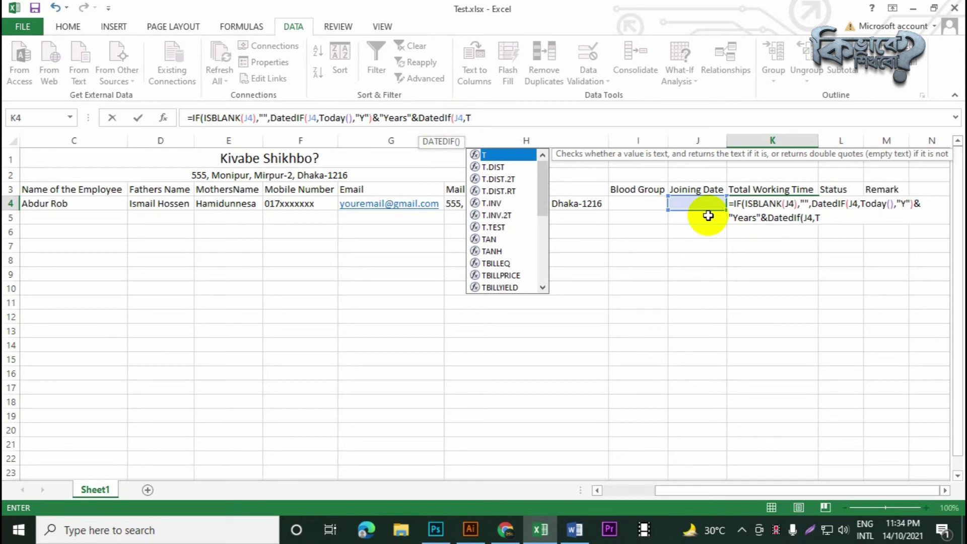
{"action": "type", "text": "o"}
{"action": "key", "text": "Tab"}
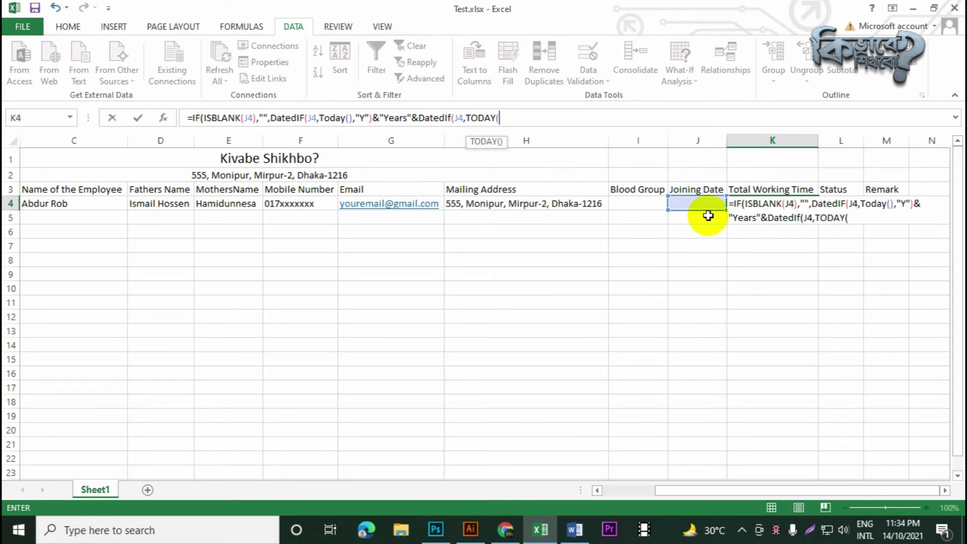
{"action": "type", "text": "),"}
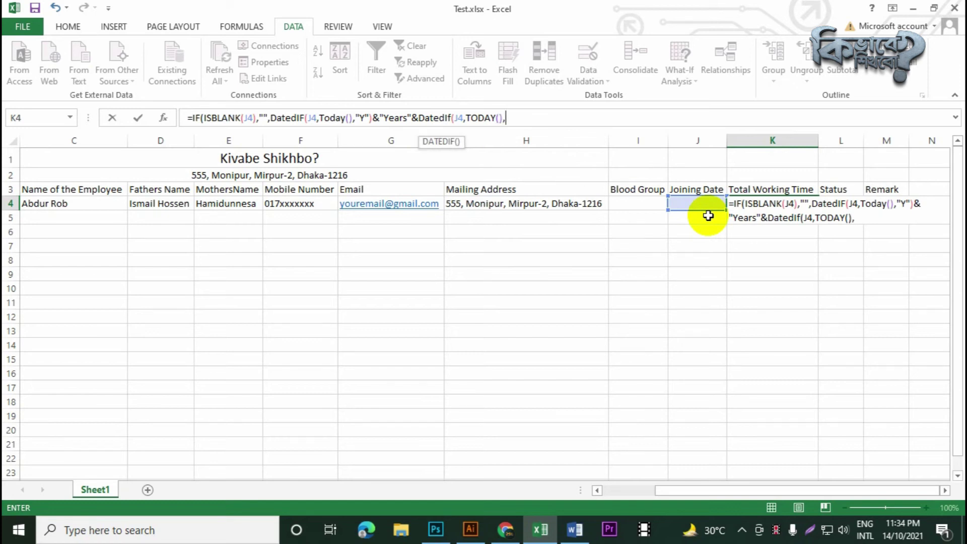
{"action": "type", "text": "\"YM"}
{"action": "type", "text": "\")"}
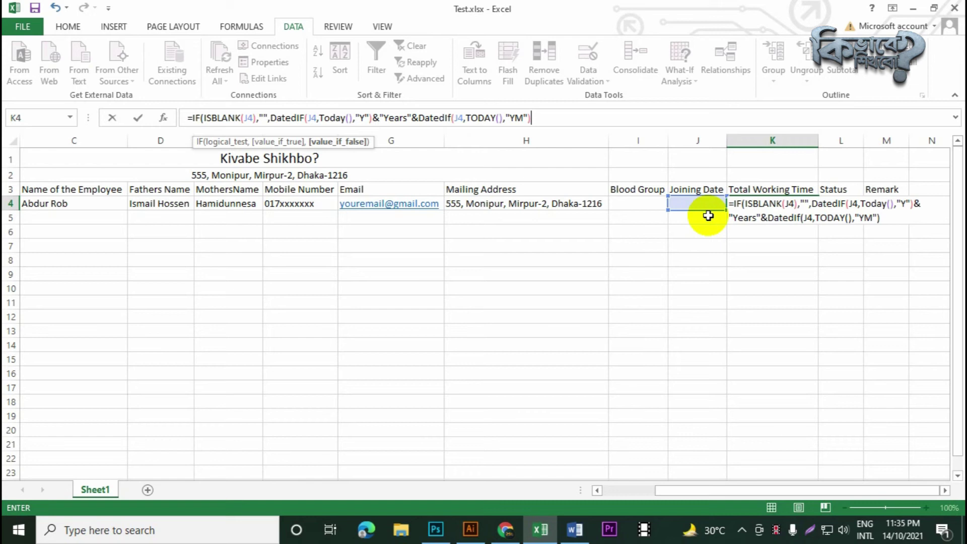
{"action": "type", "text": "&"}
{"action": "type", "text": "\"Months"}
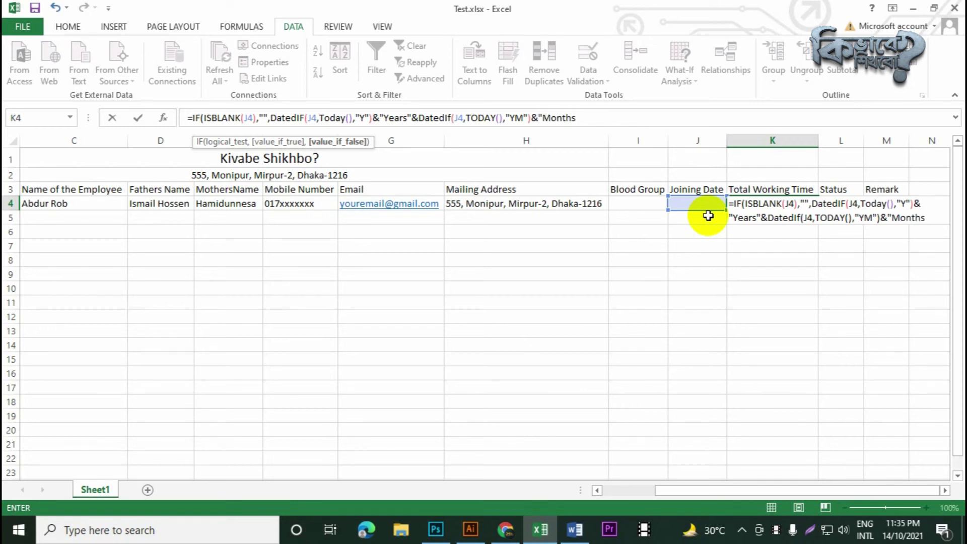
{"action": "type", "text": "\""}
Append a third DatedIF with start date J4 and end date TODAY()
{"action": "type", "text": "&Dat"}
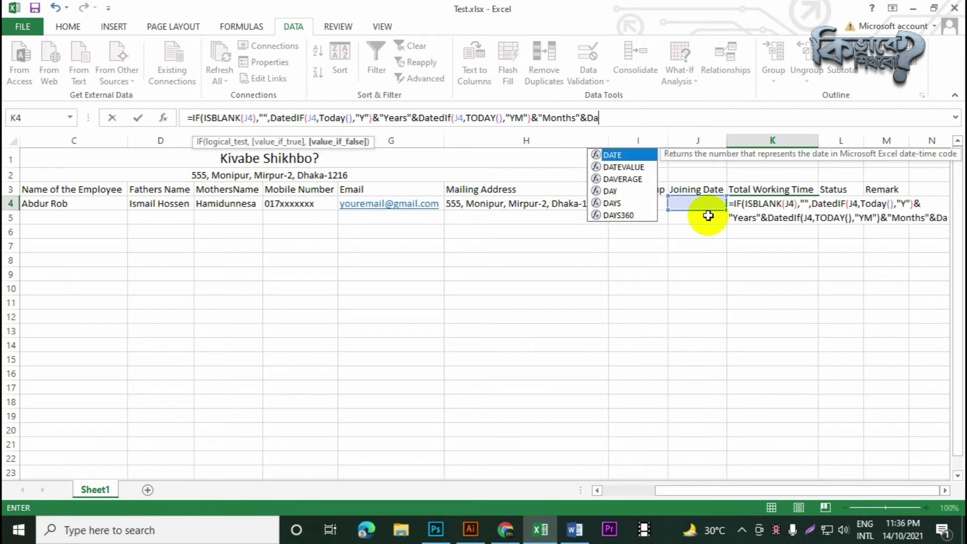
{"action": "type", "text": "F("}
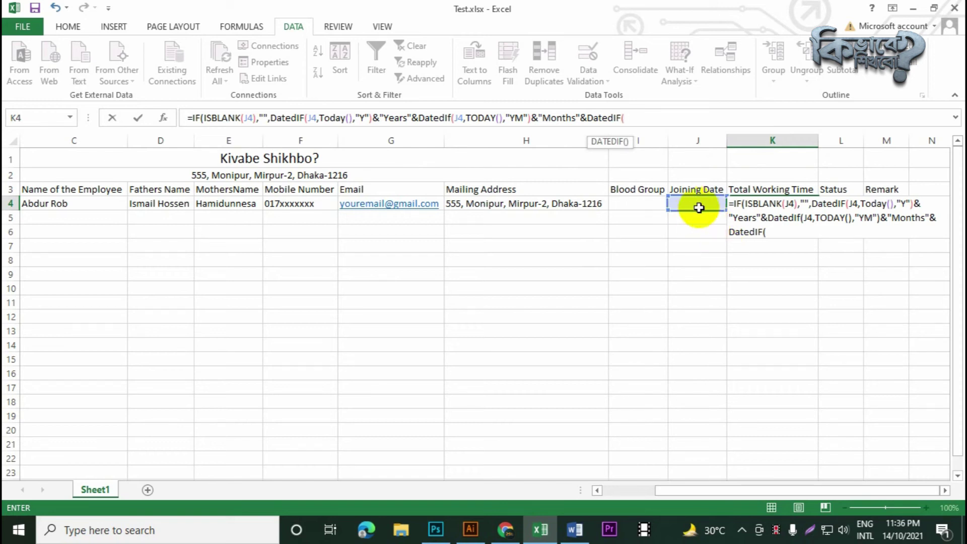
{"action": "left_click", "coordinate": [695, 206]}
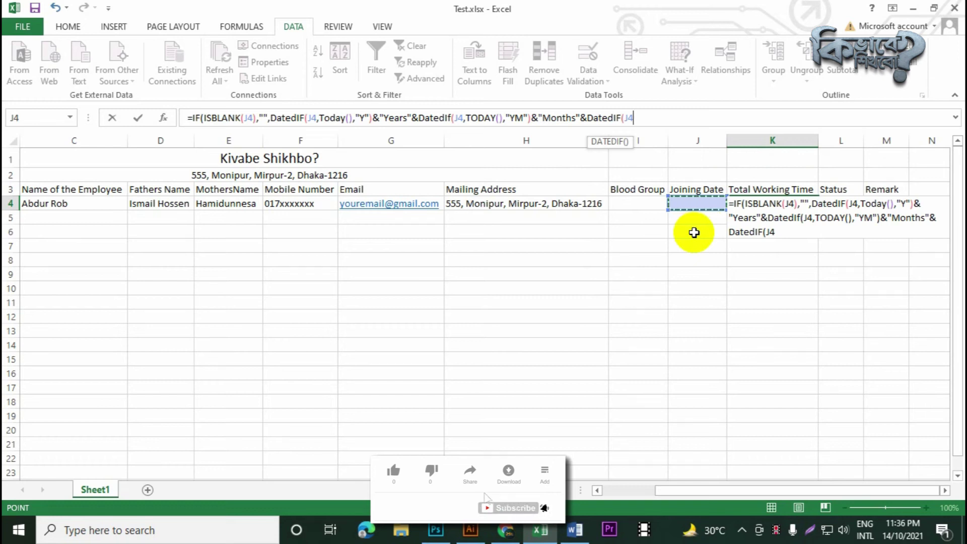
{"action": "type", "text": ",T"}
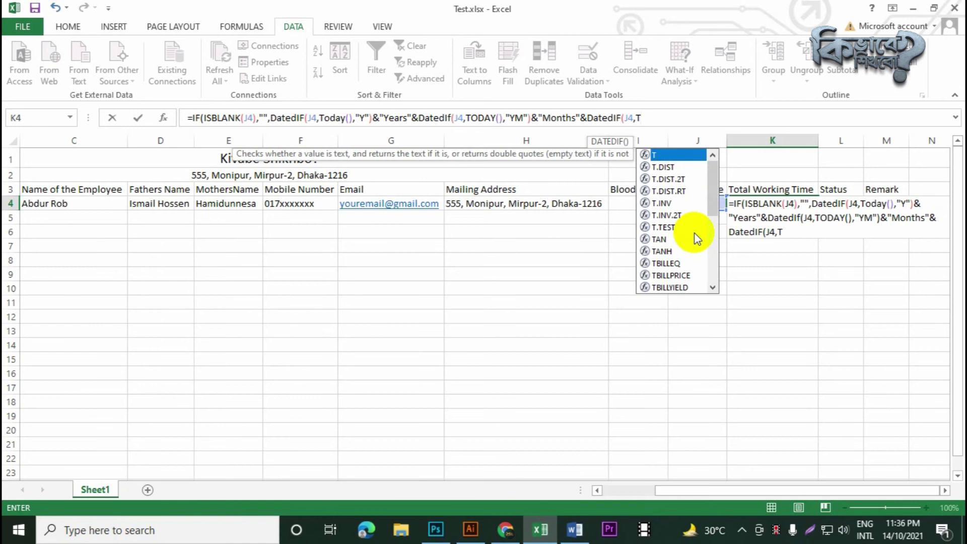
{"action": "type", "text": "oda"}
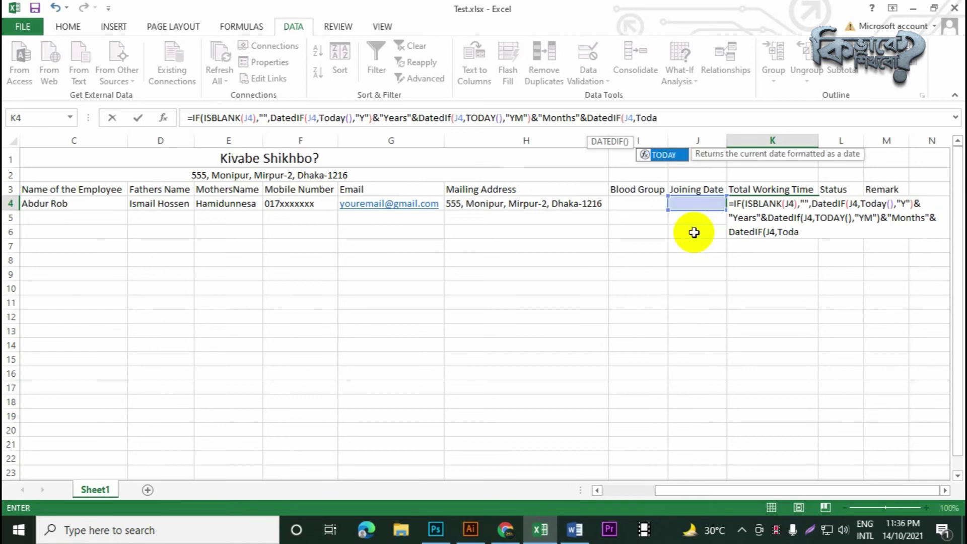
{"action": "key", "text": "Tab"}
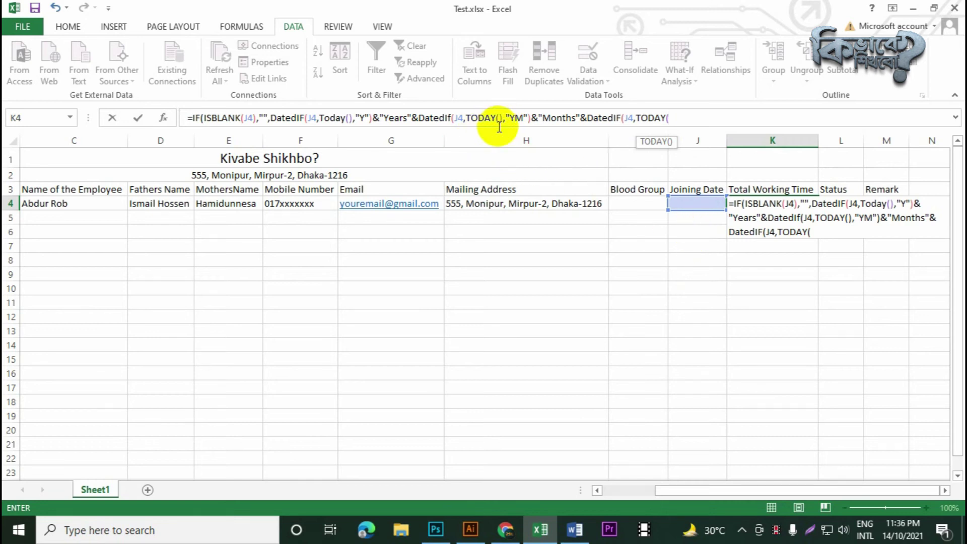
{"action": "type", "text": ")"}
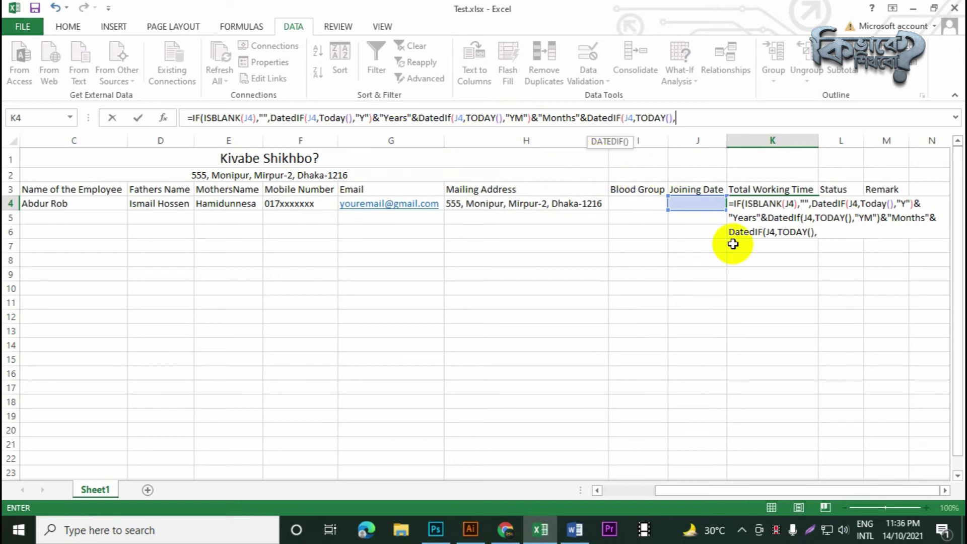
Give the days part the MD unit, written inside quotes like the YM unit
{"action": "type", "text": ",MD"}
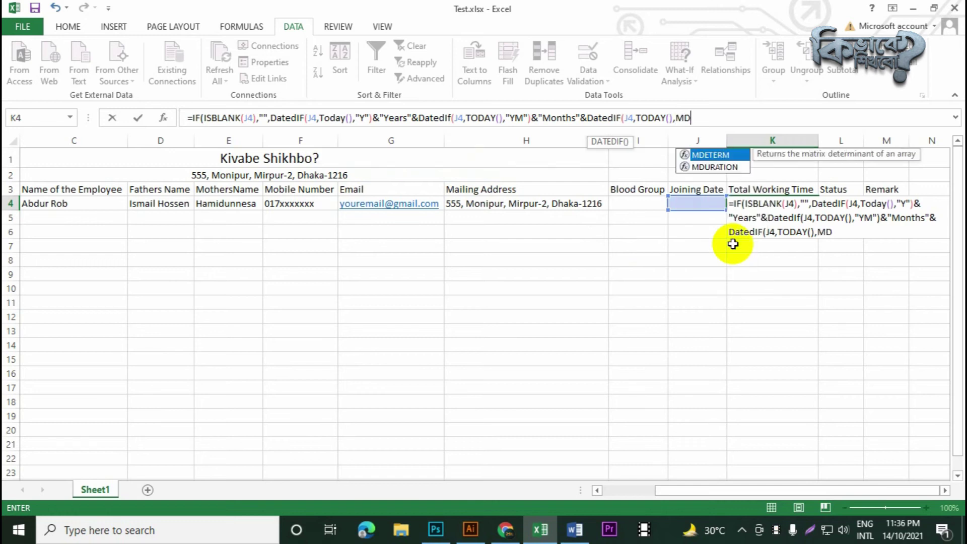
{"action": "key", "text": "BackSpace"}
{"action": "key", "text": "BackSpace"}
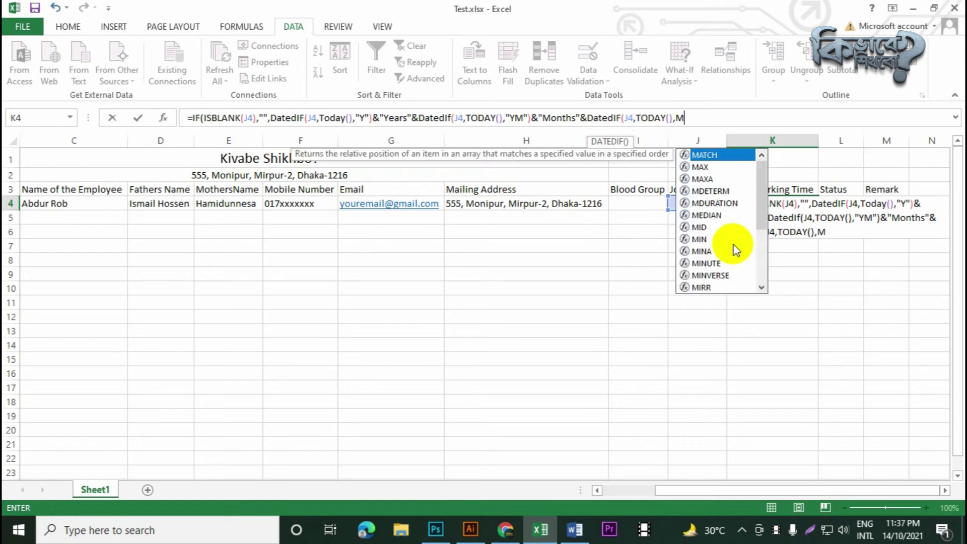
{"action": "left_click", "coordinate": [516, 119]}
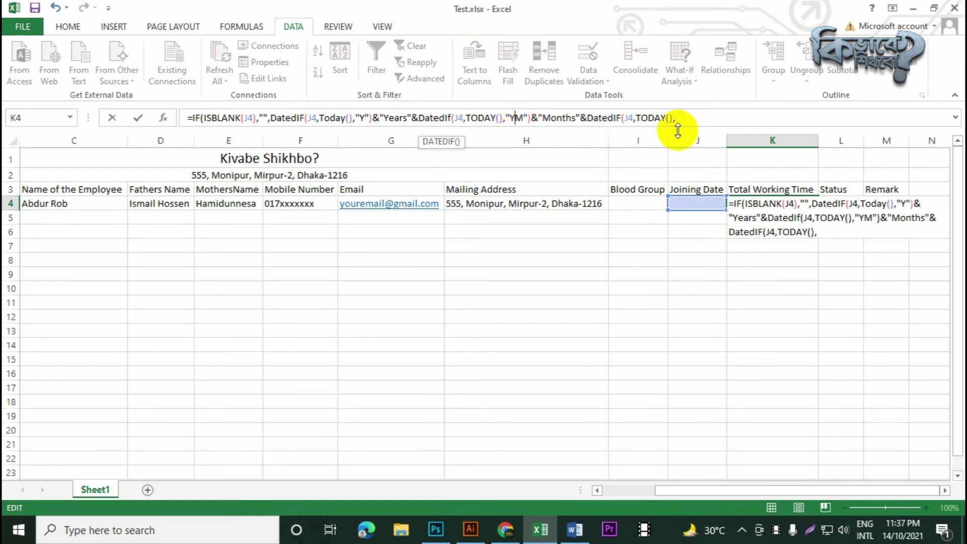
{"action": "left_click", "coordinate": [688, 118]}
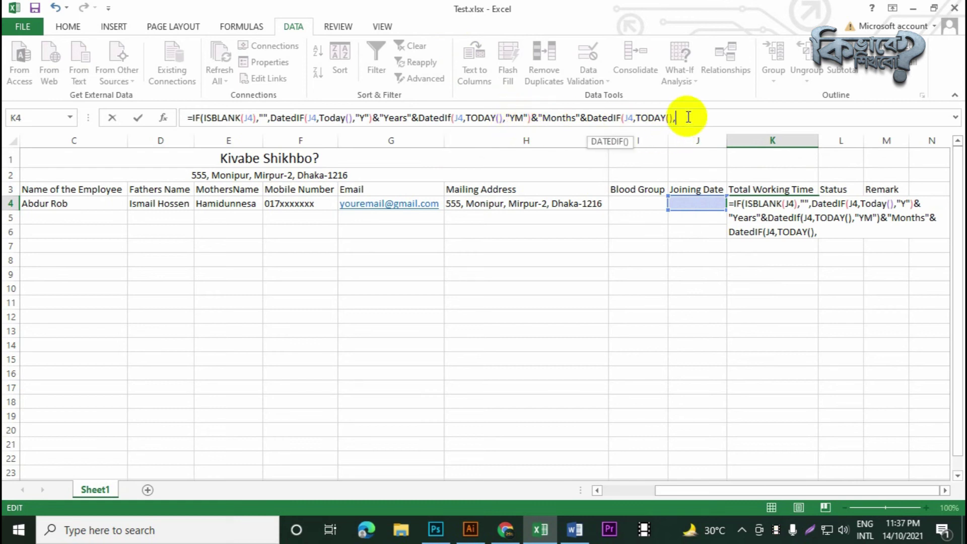
{"action": "type", "text": "MD"}
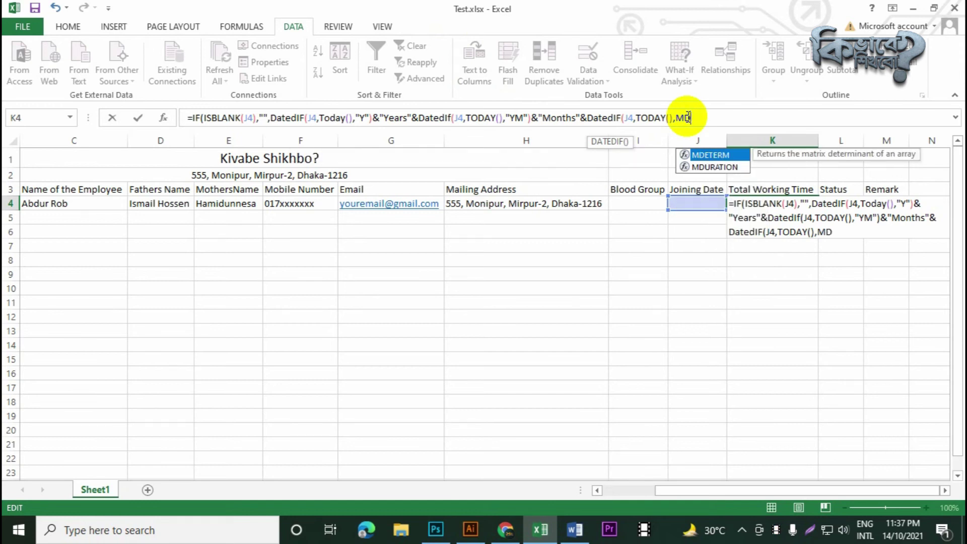
{"action": "left_click", "coordinate": [688, 118]}
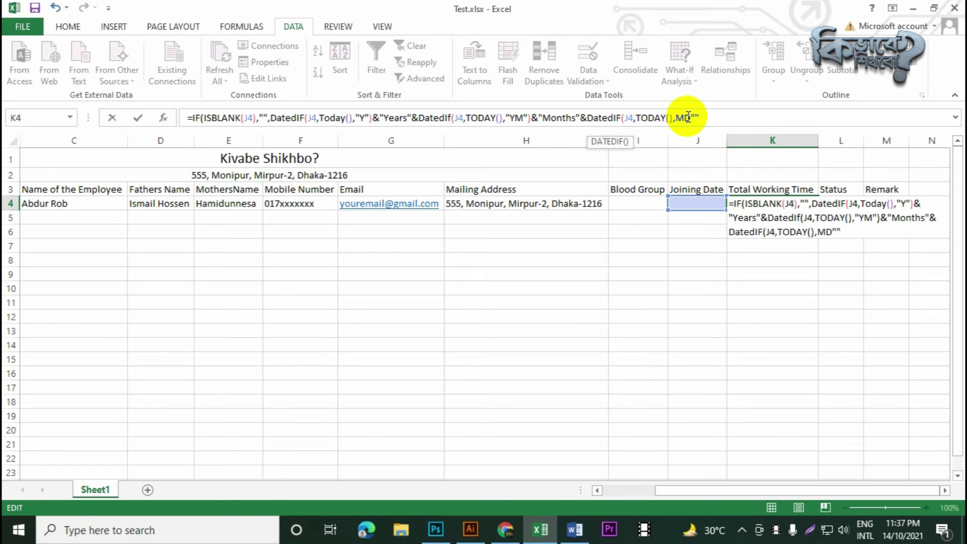
{"action": "left_click", "coordinate": [688, 117]}
{"action": "key", "text": "BackSpace"}
{"action": "key", "text": "BackSpace"}
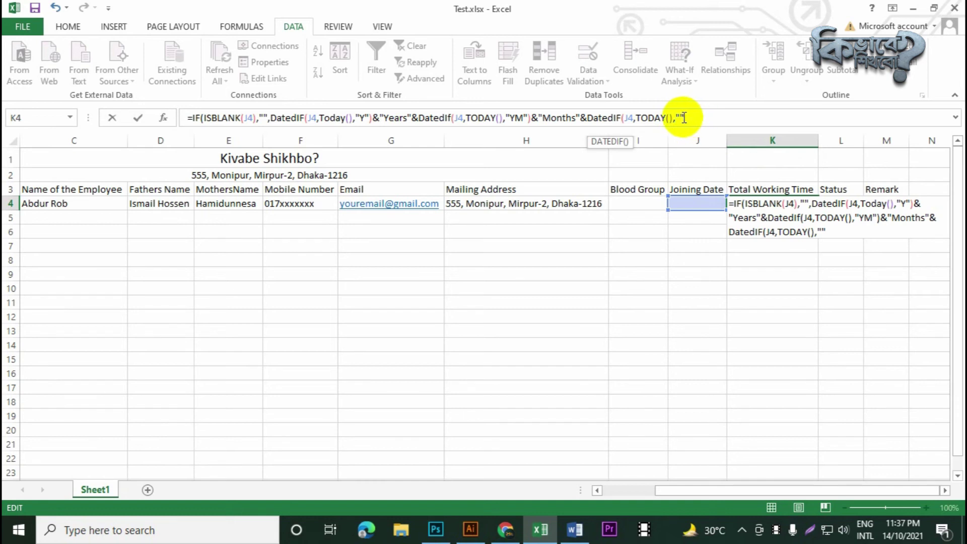
{"action": "type", "text": "MD"}
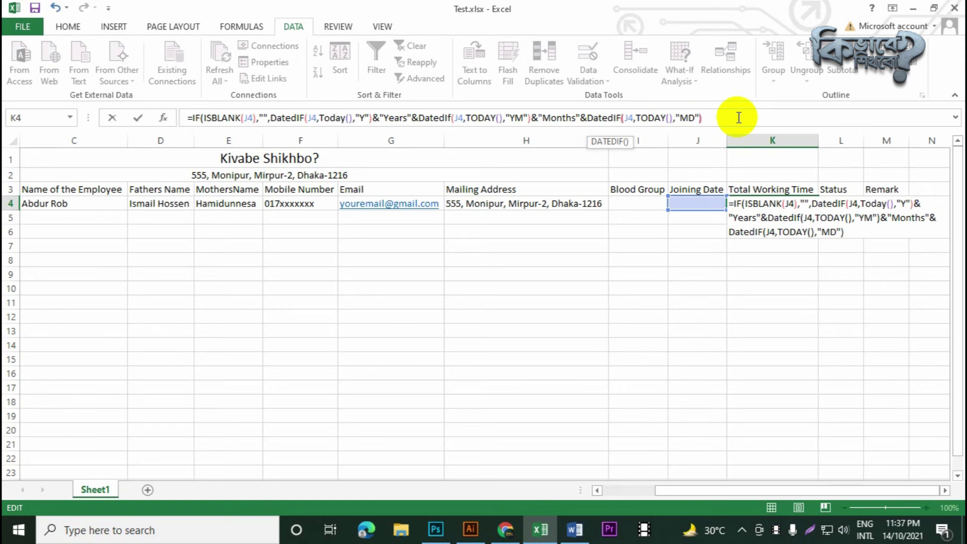
Append &"Days" after the days part, then review the formula from its start
{"action": "key", "text": "Right"}
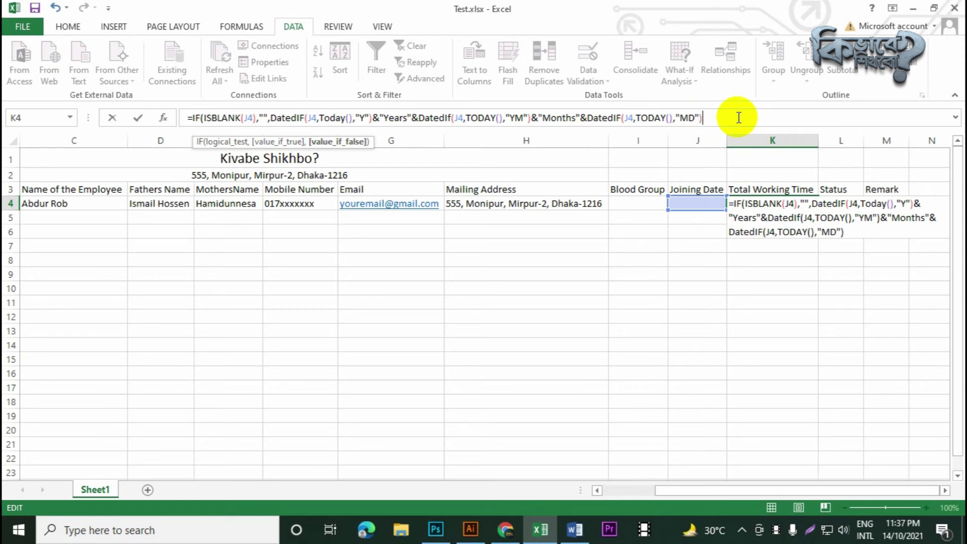
{"action": "type", "text": "&\"Days"}
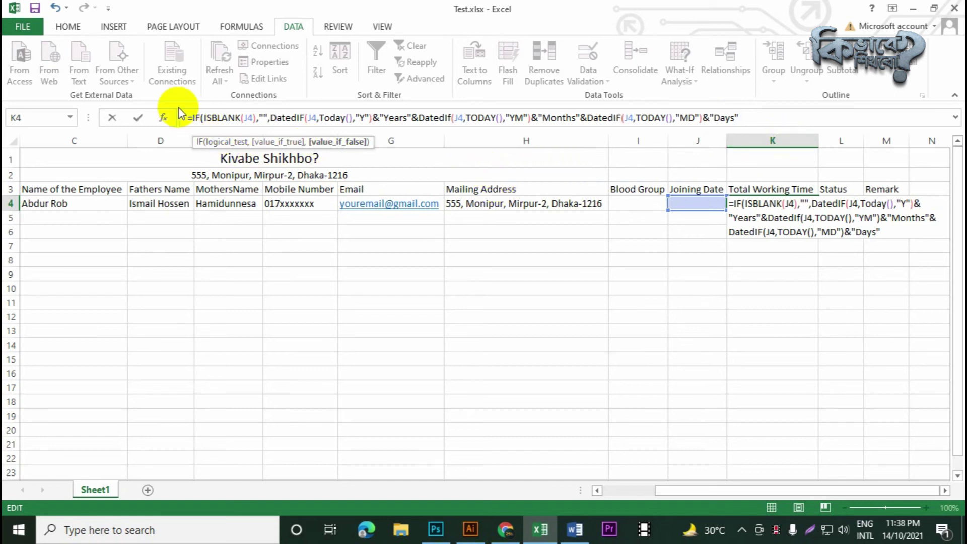
{"action": "left_click", "coordinate": [198, 120]}
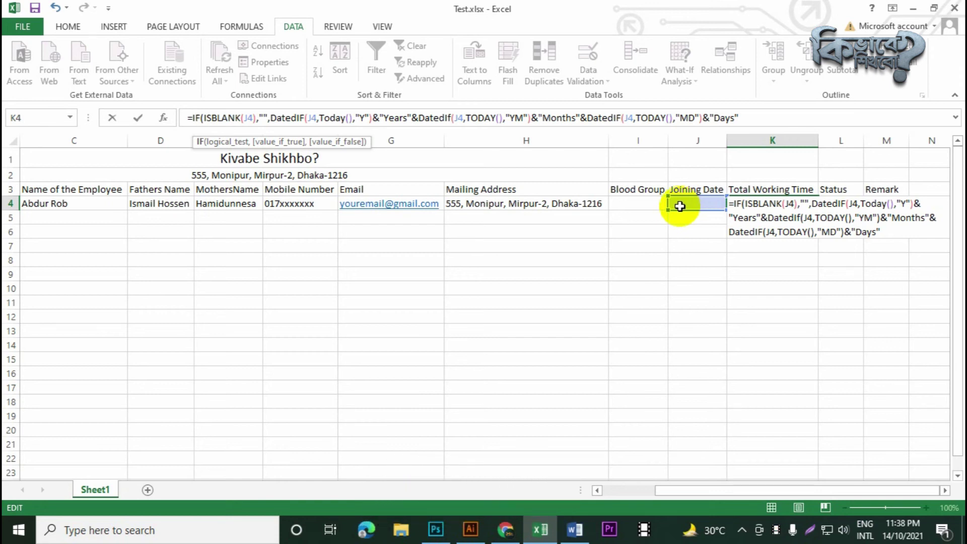
{"action": "left_click", "coordinate": [213, 117]}
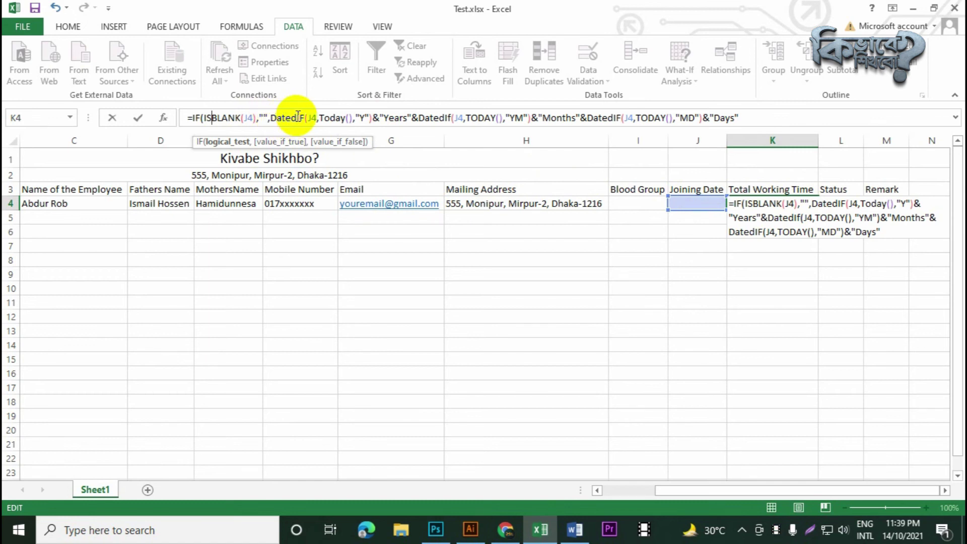
Check the years part of the formula and delete the stray space before Years
{"action": "left_click", "coordinate": [293, 117]}
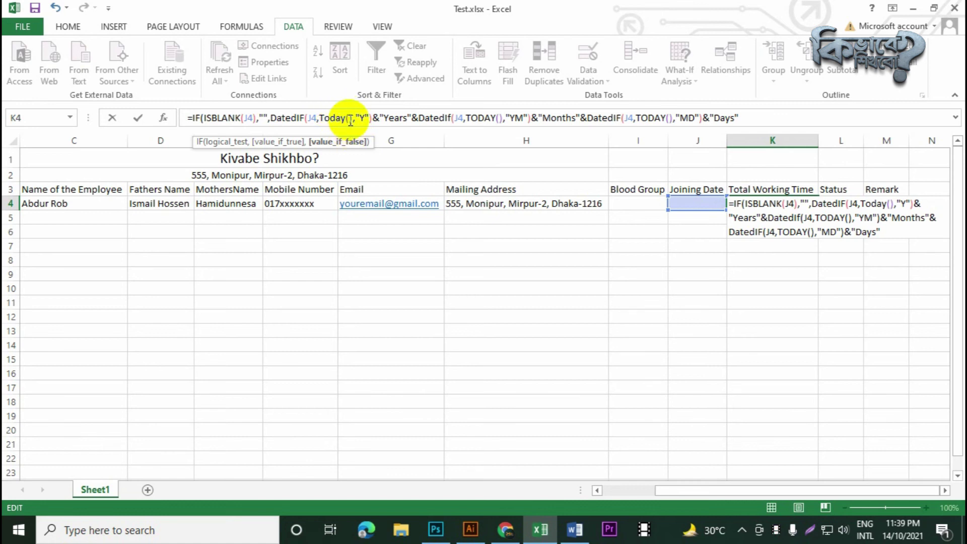
{"action": "left_click", "coordinate": [350, 117]}
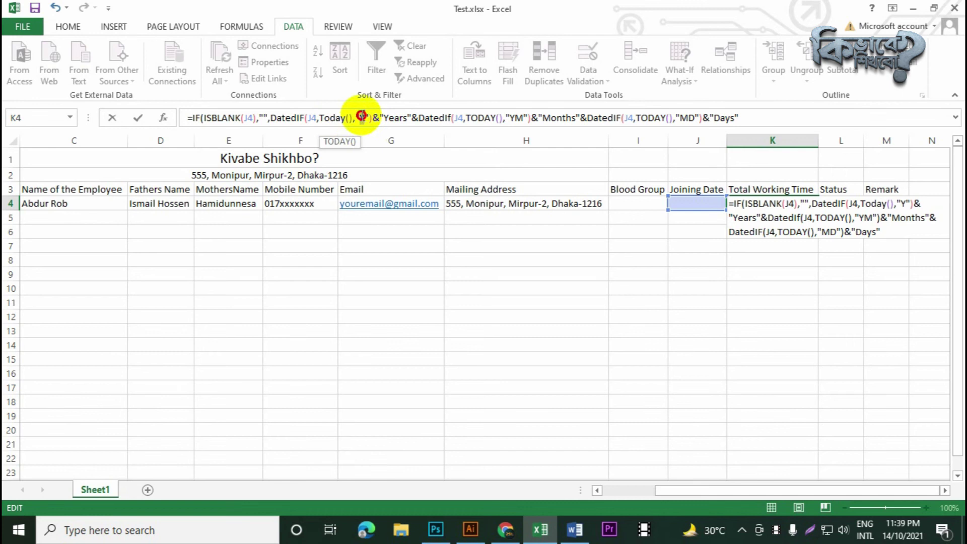
{"action": "left_click", "coordinate": [361, 118]}
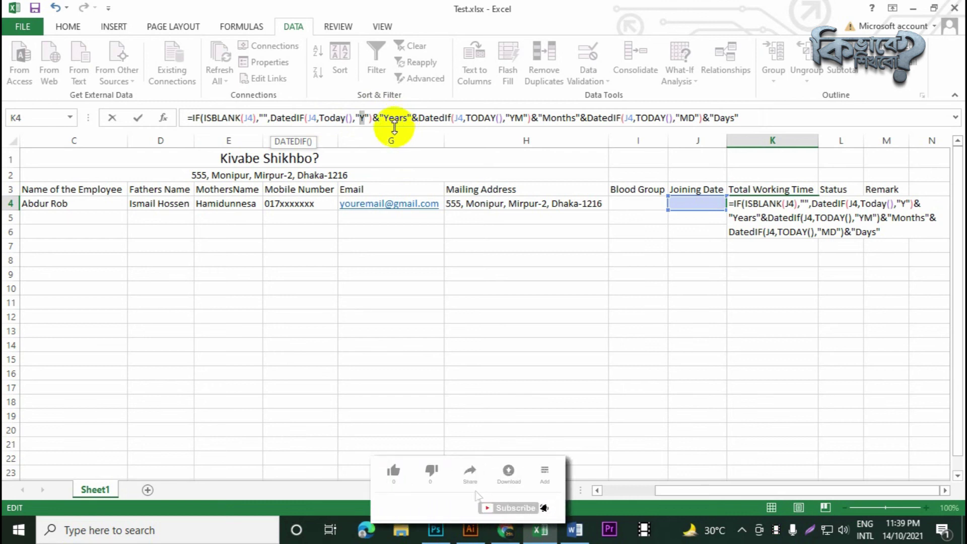
{"action": "left_click", "coordinate": [378, 114]}
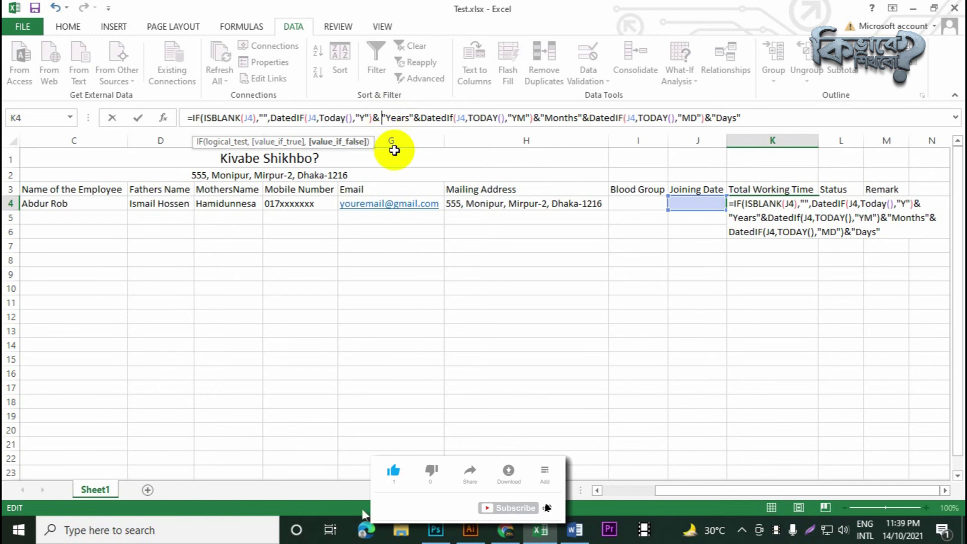
{"action": "key", "text": "BackSpace"}
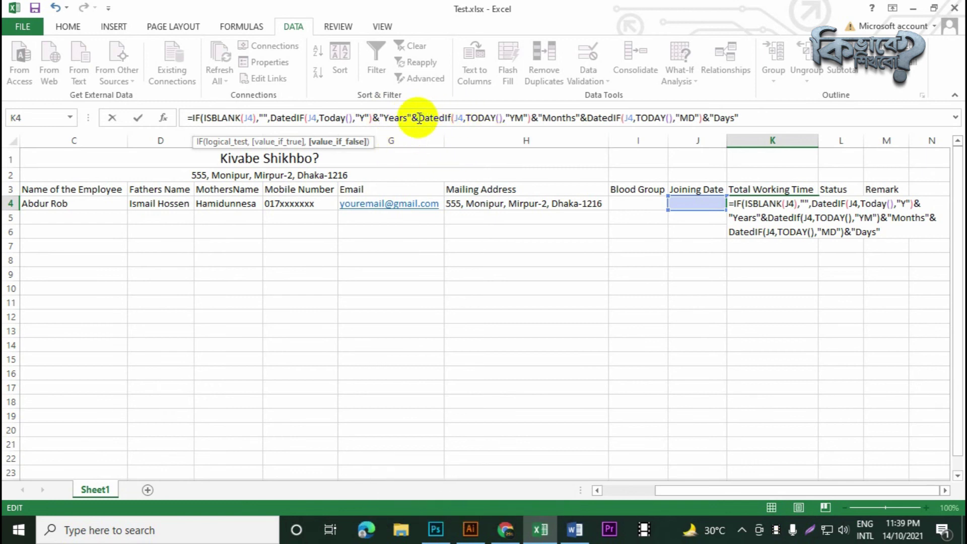
Review the months and days DatedIF parts and commit the K4 formula
{"action": "left_click_drag", "start_coordinate": [418, 117], "coordinate": [583, 122]}
{"action": "left_click", "coordinate": [603, 118]}
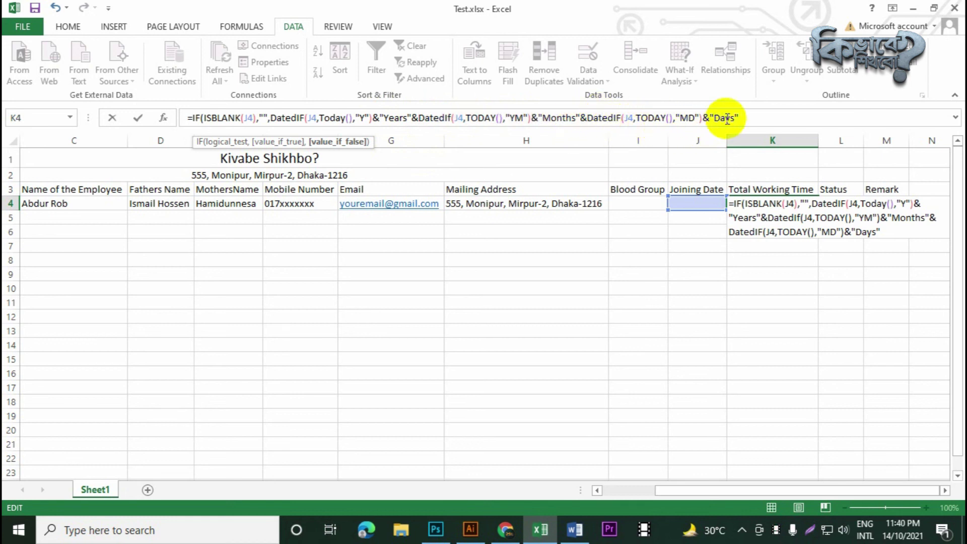
{"action": "left_click_drag", "start_coordinate": [751, 119], "coordinate": [512, 117]}
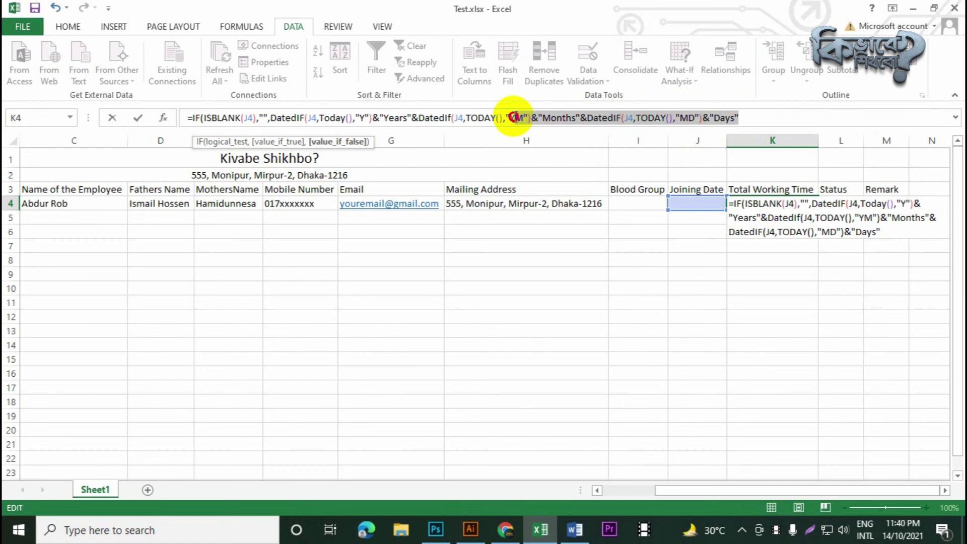
{"action": "left_click", "coordinate": [752, 119]}
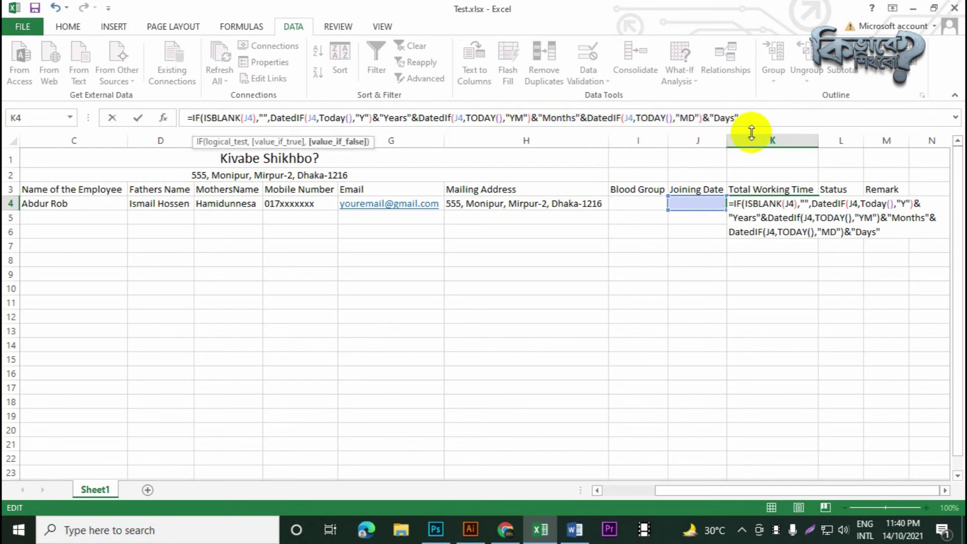
{"action": "key", "text": "Return"}
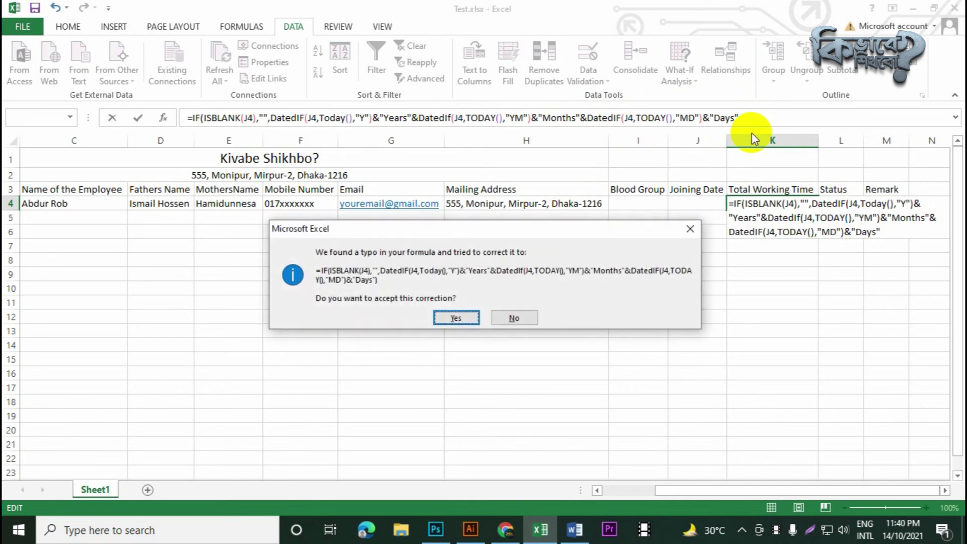
Accept Excel's suggested formula correction and reselect K4 to check the formula
{"action": "key", "text": "Return"}
{"action": "left_click", "coordinate": [766, 208]}
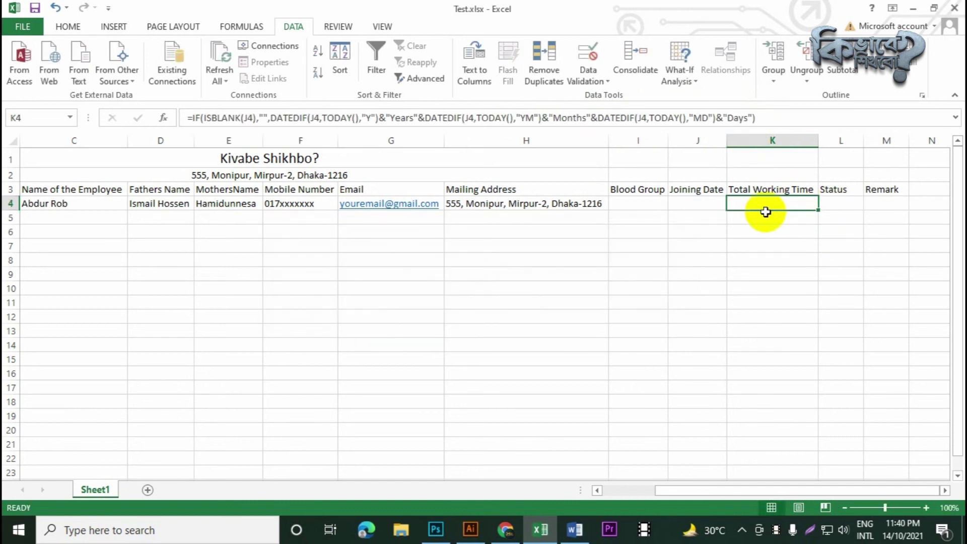
{"action": "key", "text": "Down"}
{"action": "key", "text": "Down"}
{"action": "left_click", "coordinate": [786, 207]}
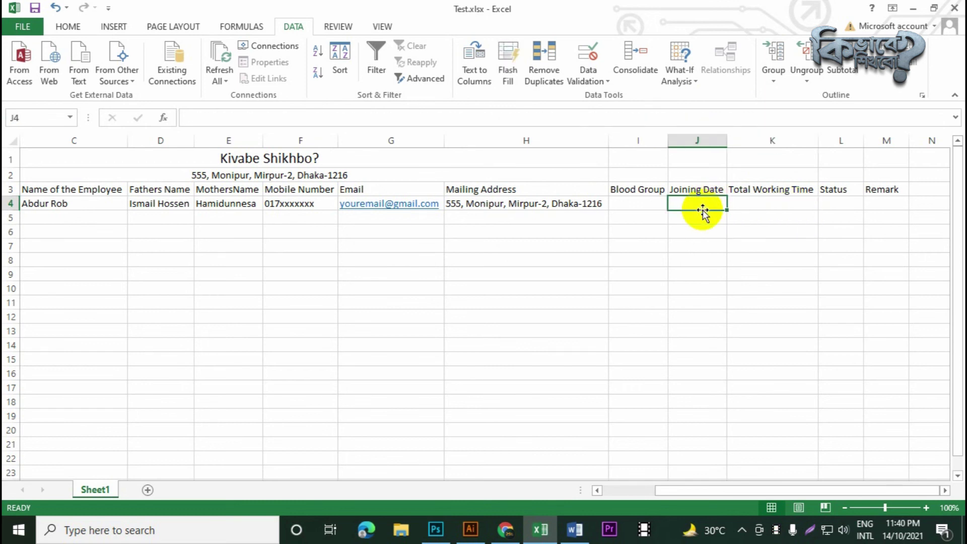
Enter joining date 1-1-2020 in J4, widen column J, and centre the date
{"action": "type", "text": "1-"}
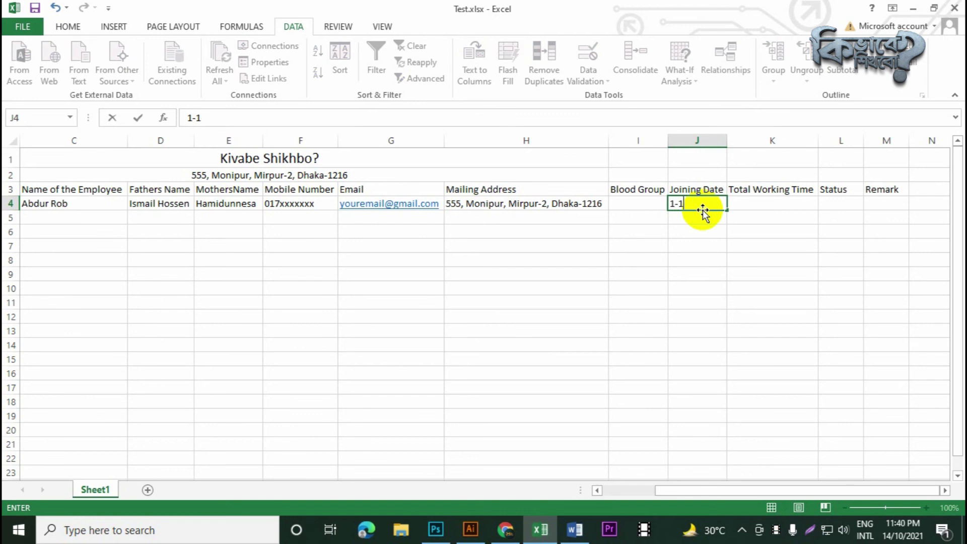
{"action": "type", "text": "1-2020"}
{"action": "key", "text": "Return"}
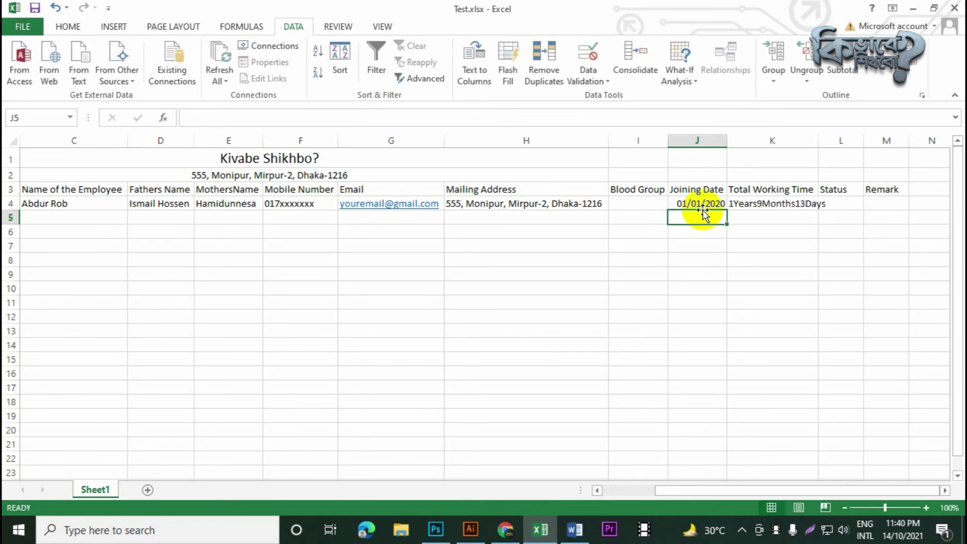
{"action": "left_click_drag", "start_coordinate": [727, 141], "coordinate": [742, 141]}
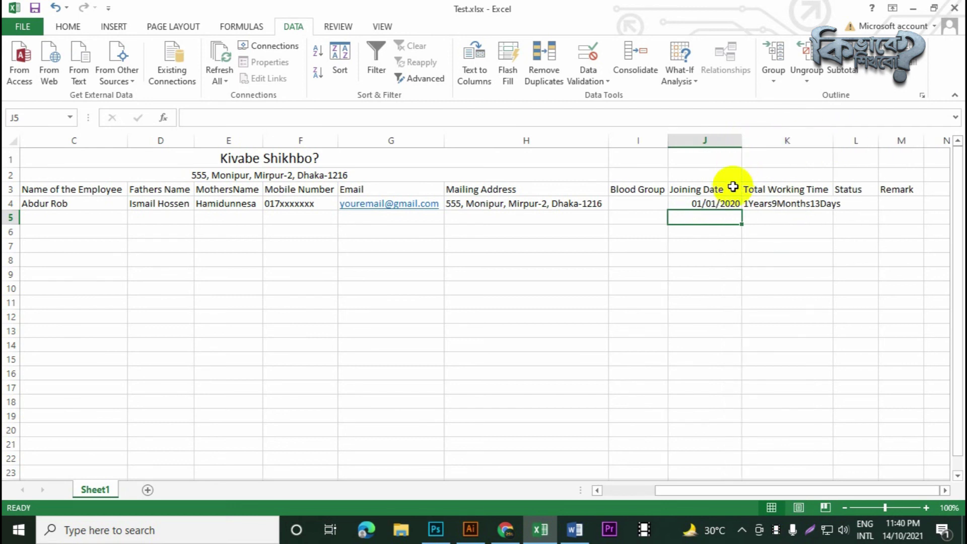
{"action": "left_click", "coordinate": [721, 204]}
{"action": "left_click", "coordinate": [69, 26]}
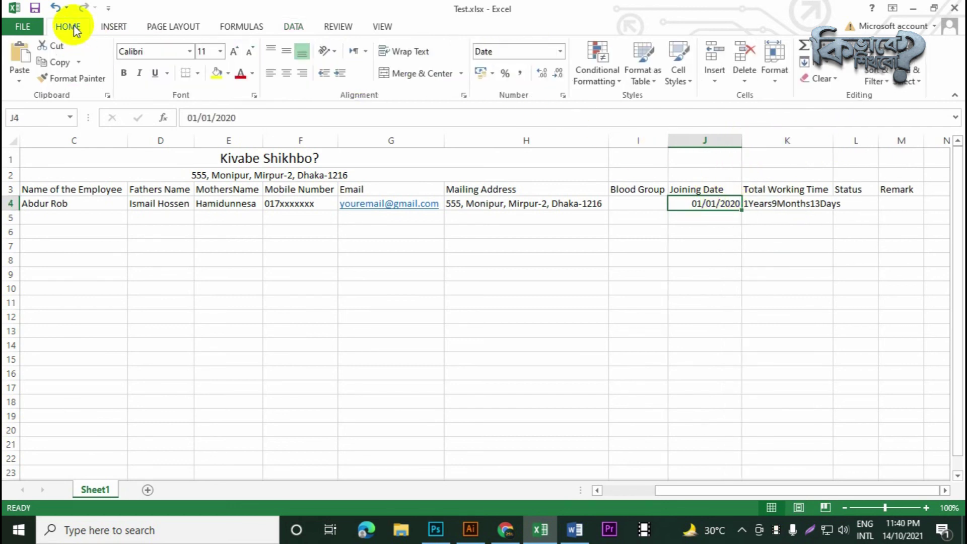
{"action": "left_click", "coordinate": [288, 75]}
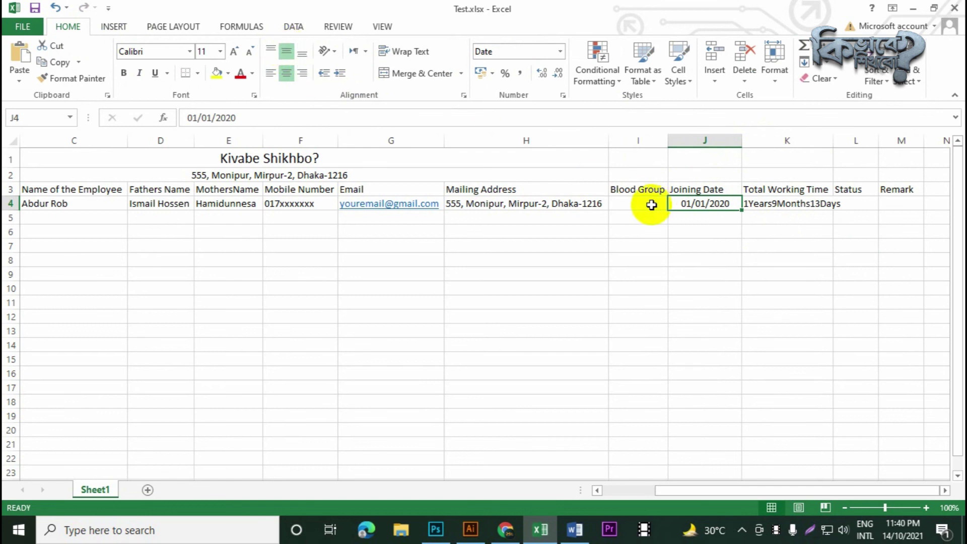
Autofit column K to show 1Years9Months13Days, then edit K4's formula at Years
{"action": "left_click", "coordinate": [765, 215]}
{"action": "left_click", "coordinate": [798, 204]}
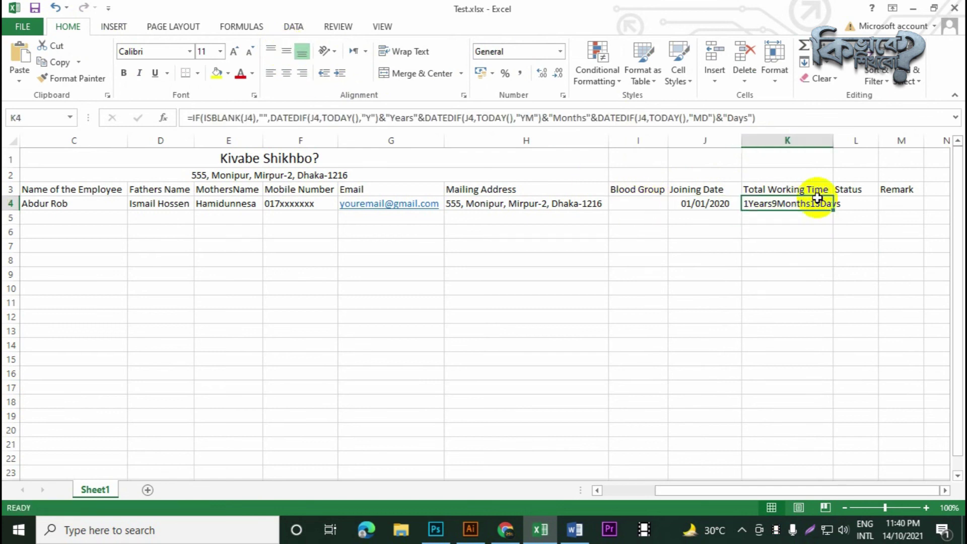
{"action": "double_click", "coordinate": [834, 143]}
{"action": "left_click", "coordinate": [808, 246]}
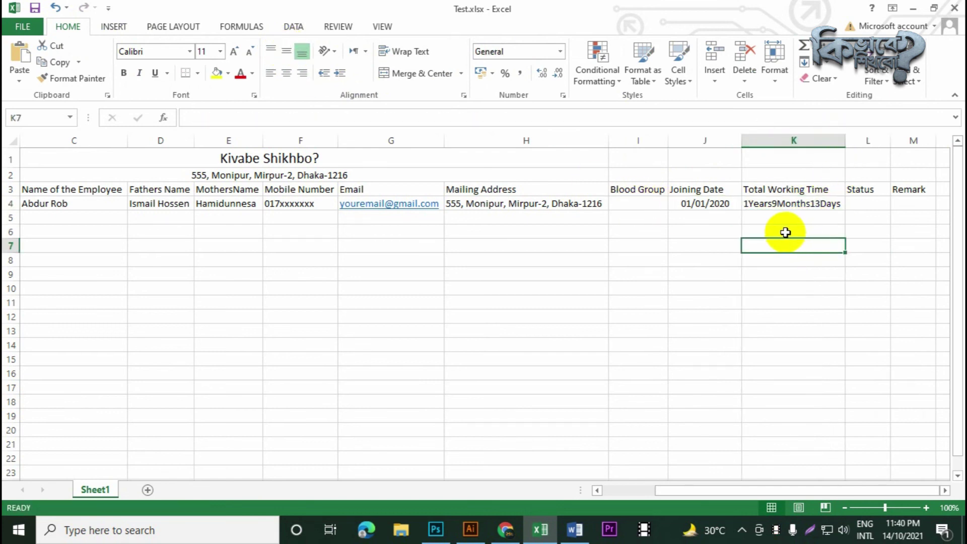
{"action": "left_click", "coordinate": [826, 204]}
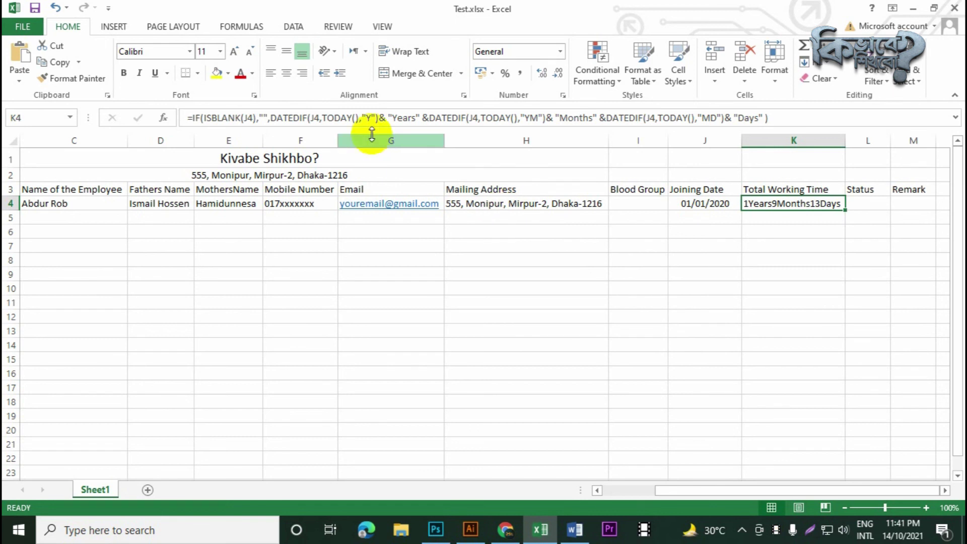
{"action": "left_click", "coordinate": [404, 117]}
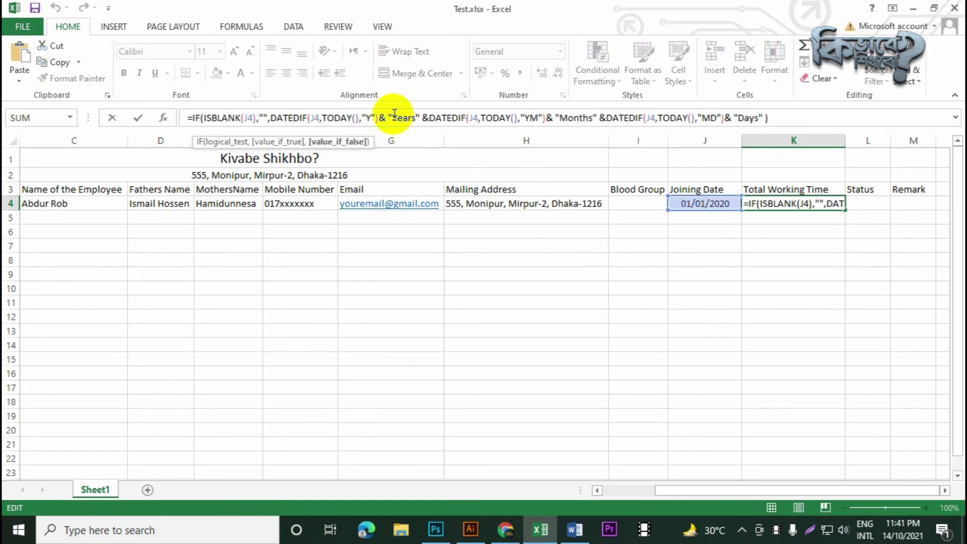
Space out the Years, Months and Days labels, then autofit column K to the result
{"action": "left_click", "coordinate": [394, 118]}
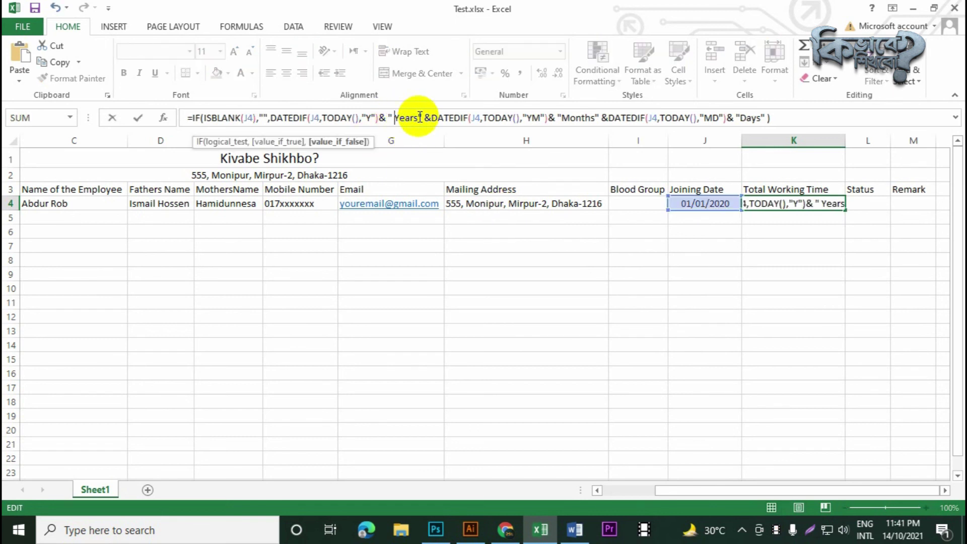
{"action": "left_click", "coordinate": [415, 118]}
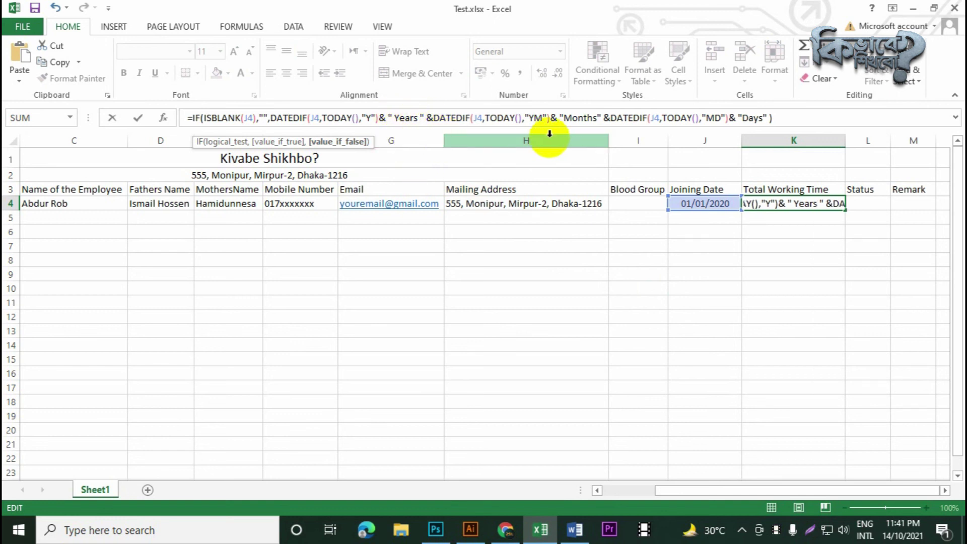
{"action": "left_click", "coordinate": [563, 118]}
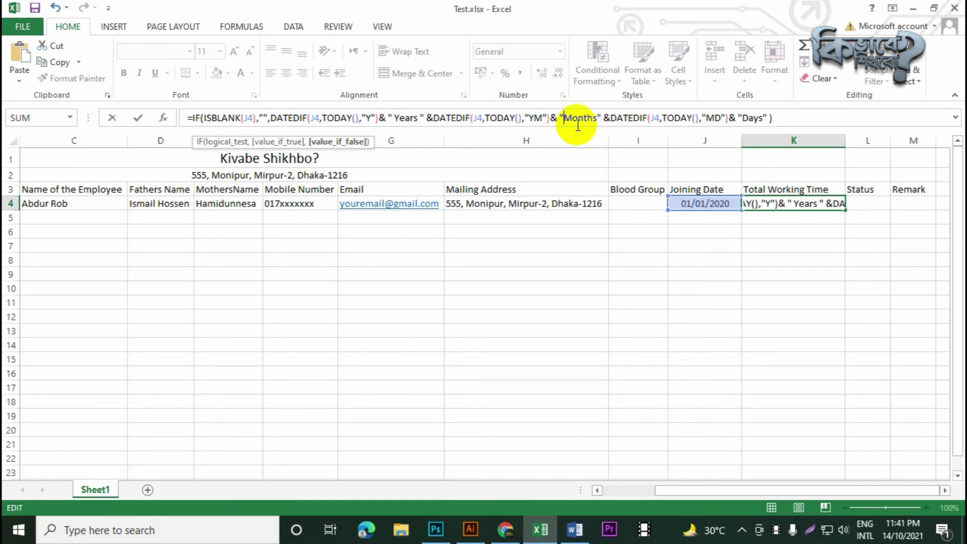
{"action": "left_click", "coordinate": [599, 118]}
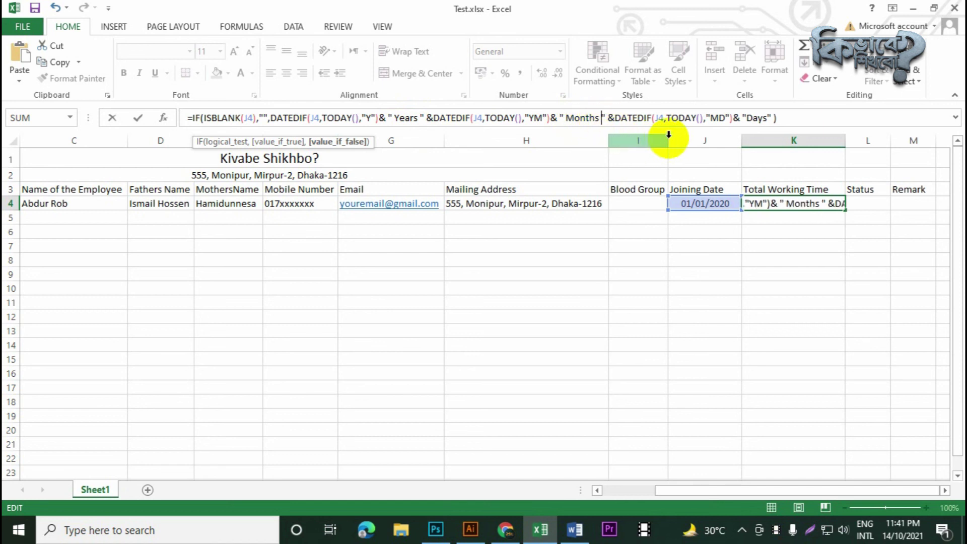
{"action": "left_click", "coordinate": [748, 118]}
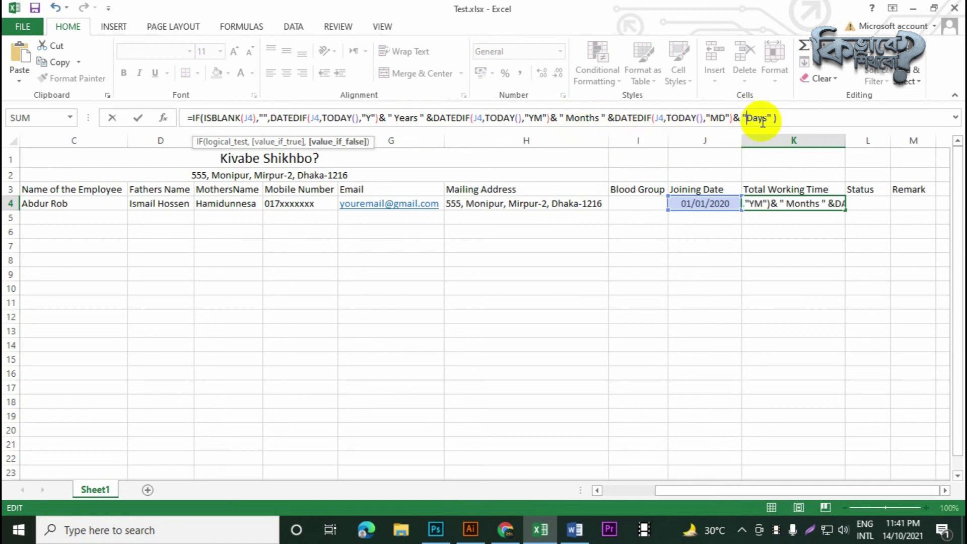
{"action": "left_click", "coordinate": [771, 119]}
{"action": "key", "text": "ctrl+Return"}
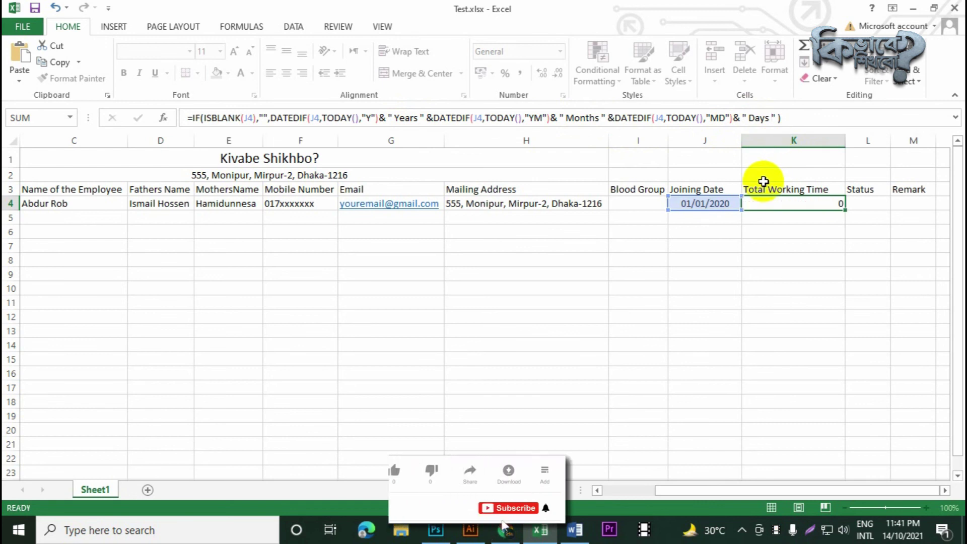
{"action": "left_click", "coordinate": [795, 257]}
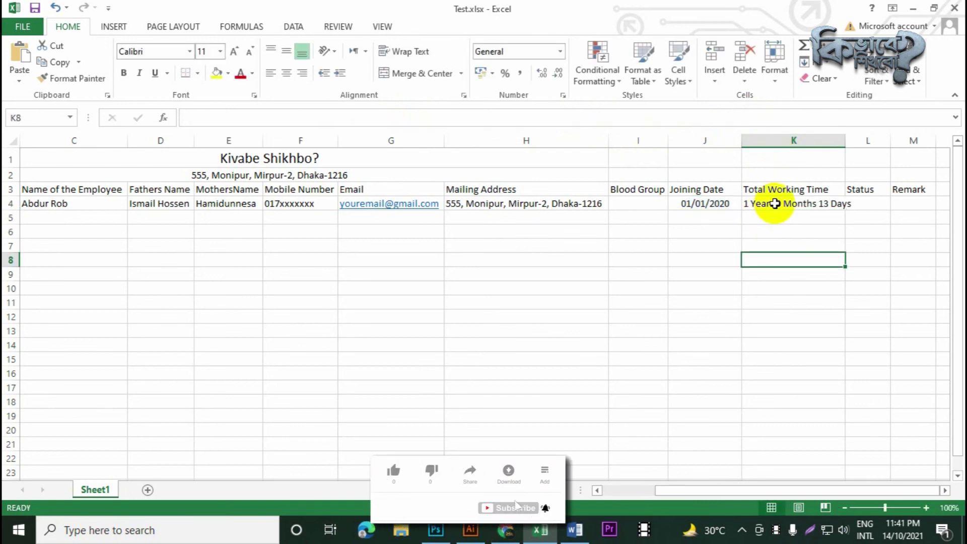
{"action": "double_click", "coordinate": [848, 142]}
Copy the K4 Total Working Time formula down column K to K23
{"action": "left_click", "coordinate": [836, 204]}
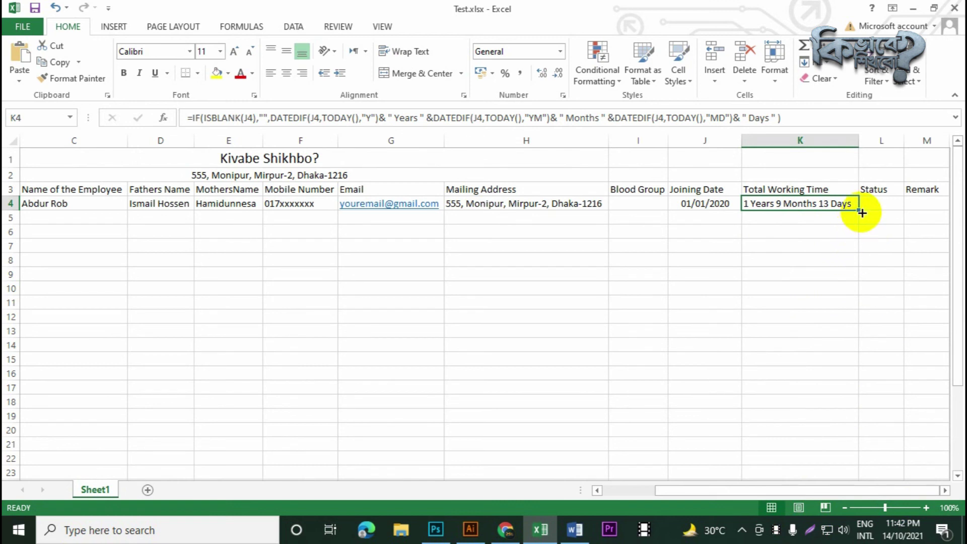
{"action": "left_click_drag", "start_coordinate": [859, 209], "coordinate": [832, 265]}
{"action": "left_click", "coordinate": [827, 201]}
{"action": "left_click_drag", "start_coordinate": [859, 209], "coordinate": [861, 476]}
Check the copied formulas in K7, K8, K10 and K17, then type 13-10-2021 into J5
{"action": "left_click", "coordinate": [804, 260]}
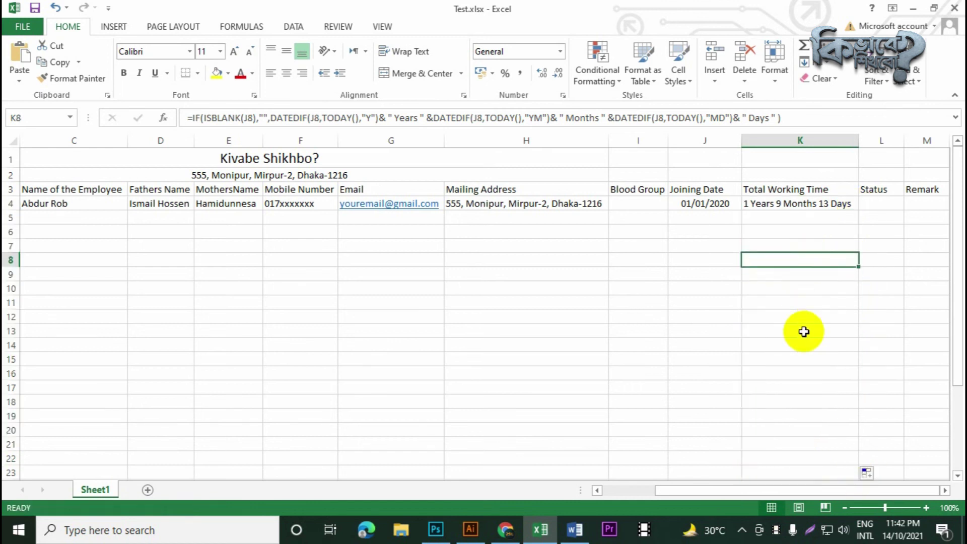
{"action": "left_click", "coordinate": [801, 388]}
{"action": "left_click", "coordinate": [808, 285]}
{"action": "left_click", "coordinate": [810, 242]}
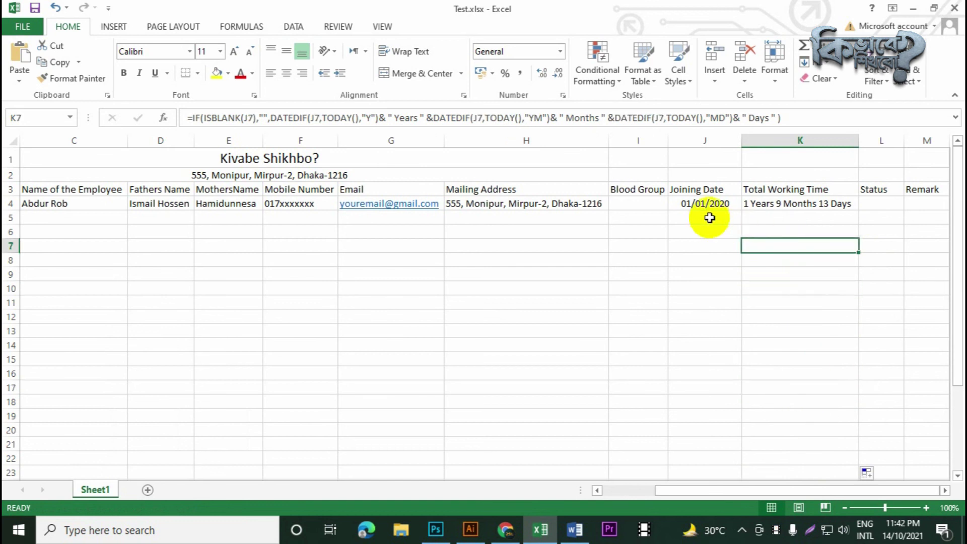
{"action": "left_click", "coordinate": [706, 217]}
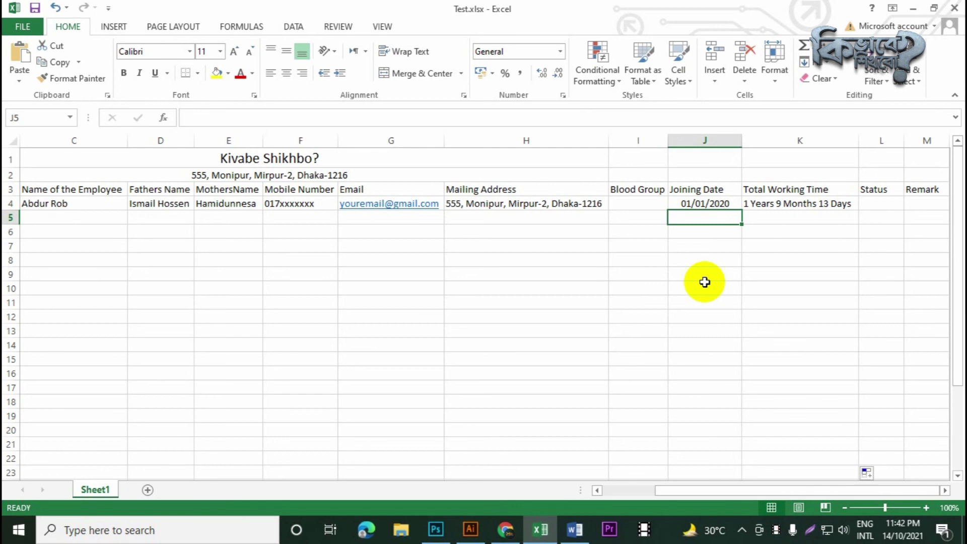
{"action": "type", "text": "13"}
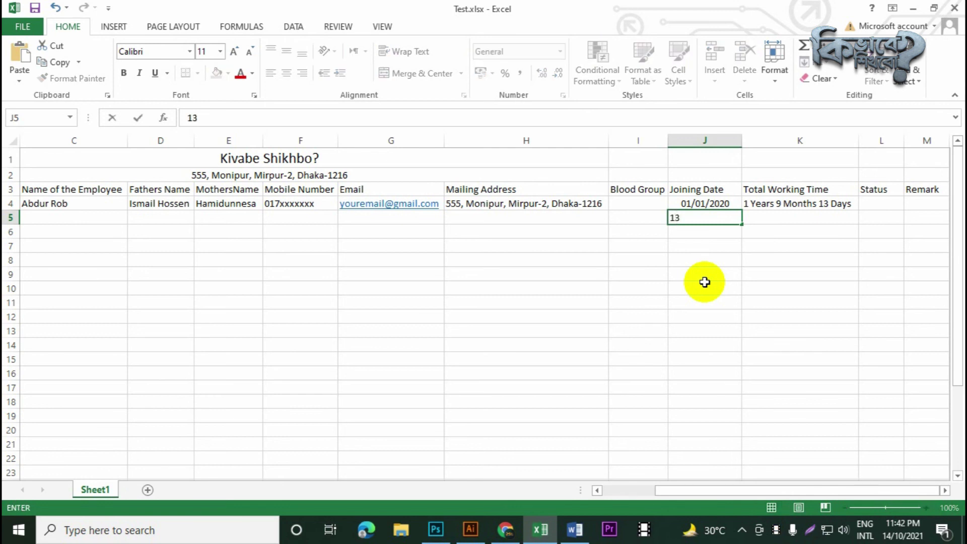
{"action": "type", "text": "-10-2021"}
Commit 13/10/2021 in J5 and enter 07/07/1996 in J6 as joining dates
{"action": "key", "text": "Return"}
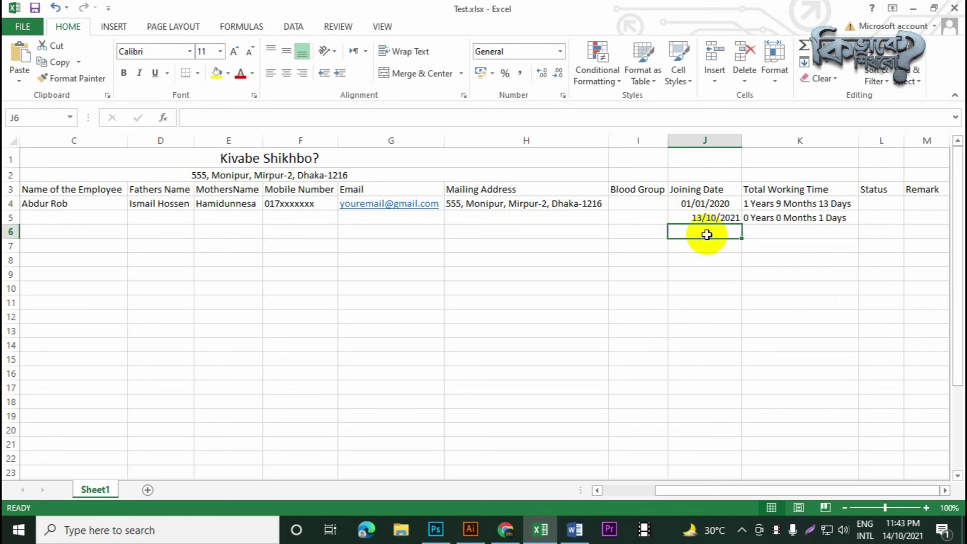
{"action": "type", "text": "07-07-1996"}
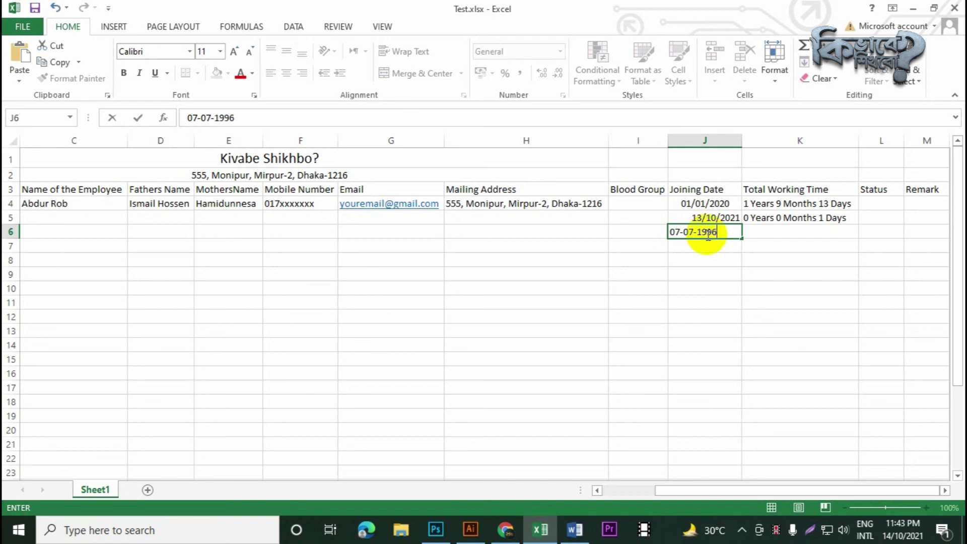
{"action": "key", "text": "Return"}
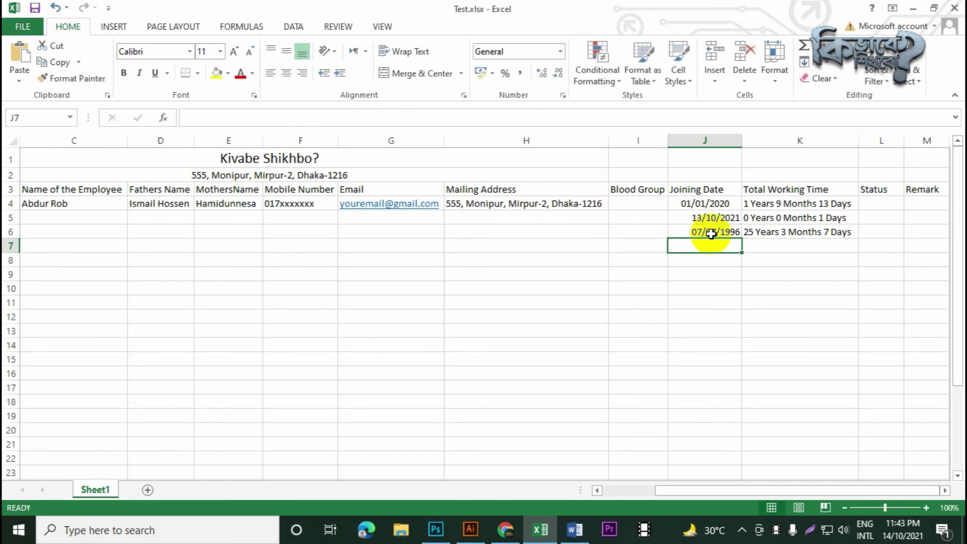